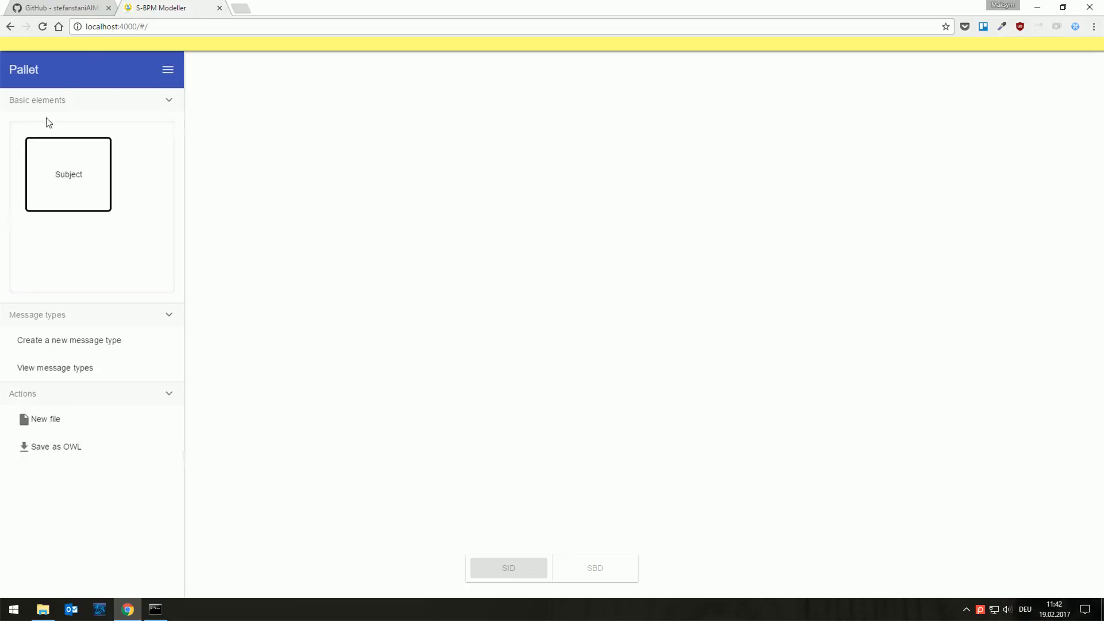
pyautogui.click(169, 69)
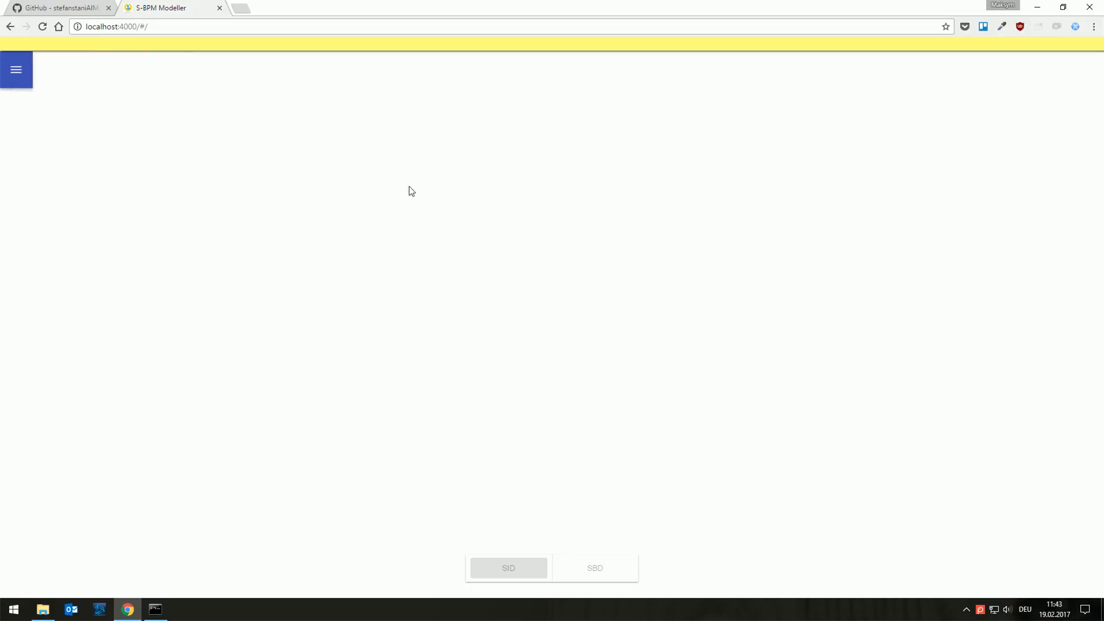
pyautogui.click(13, 70)
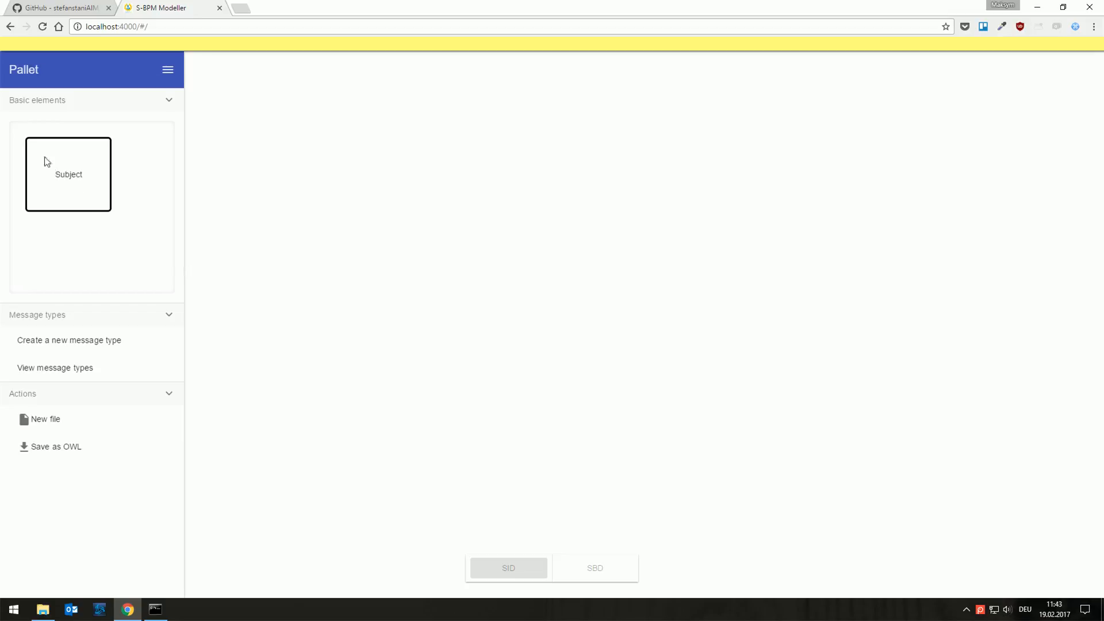
# Step: Add a subject to the upper-left area of the empty canvas, name it Employee and save its properties
pyautogui.moveTo(44, 162); pyautogui.dragTo(330, 171)
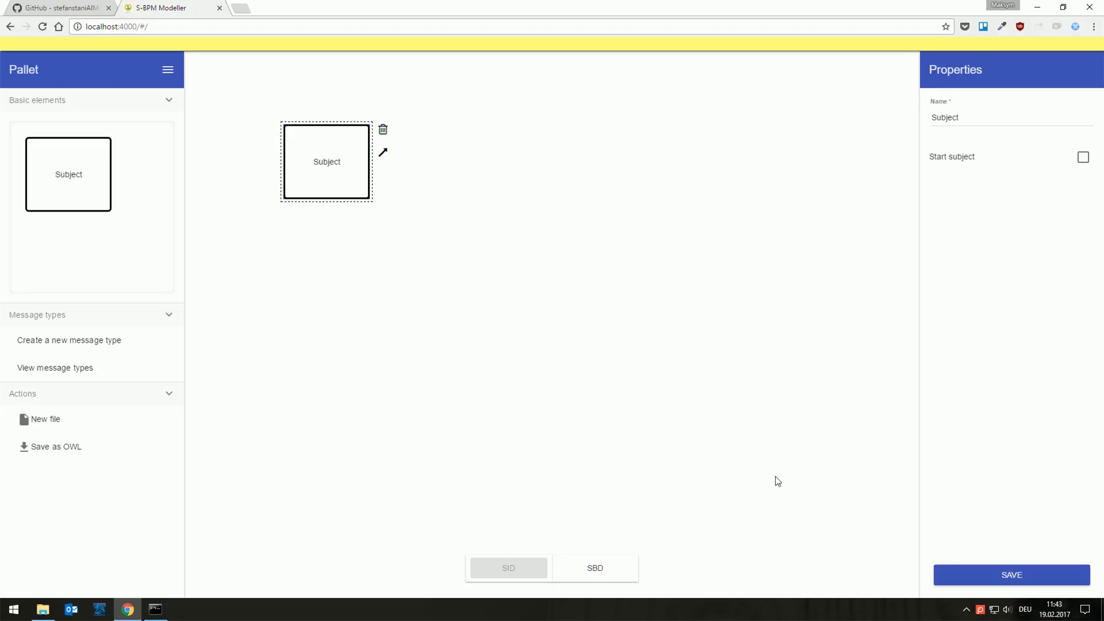
pyautogui.click(982, 119)
pyautogui.doubleClick(981, 118)
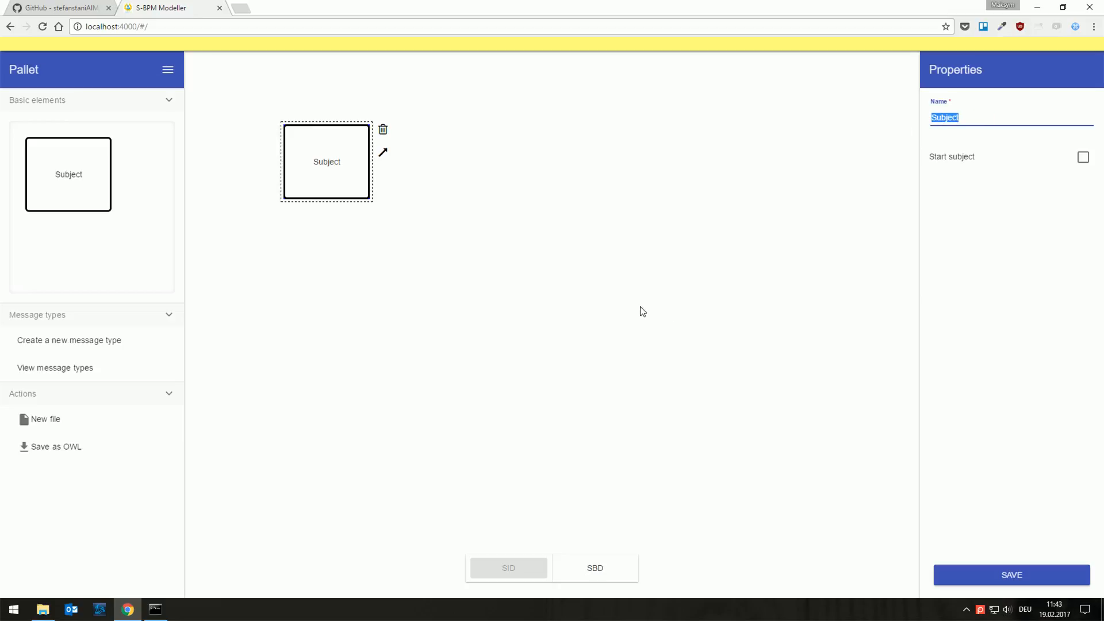
pyautogui.write('Emplo')
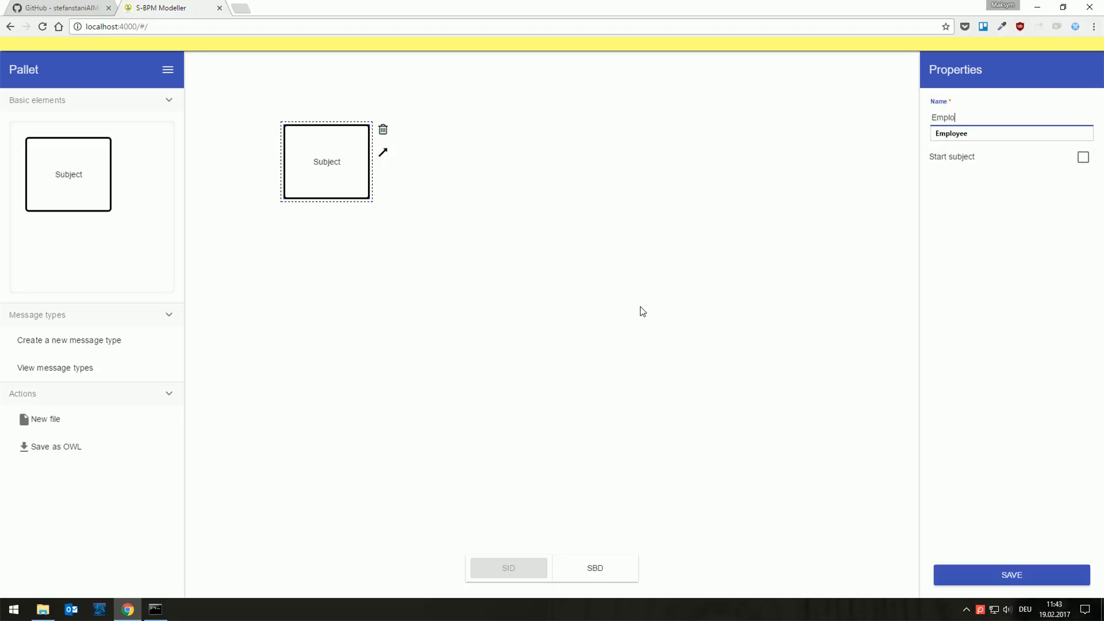
pyautogui.write('yee')
pyautogui.click(952, 582)
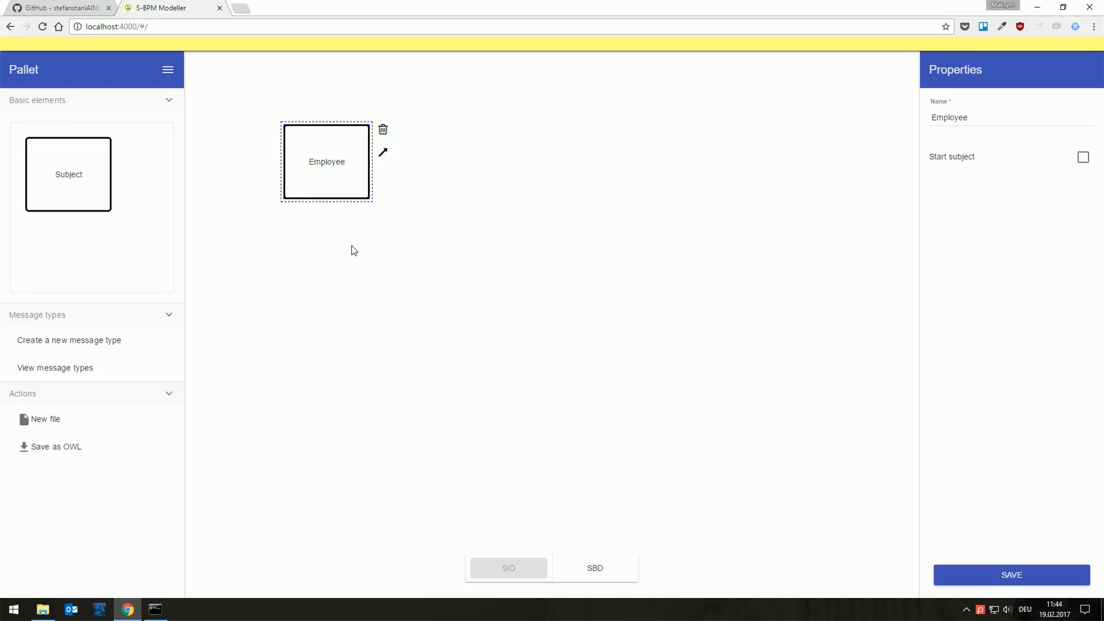
# Step: Add a second subject named Boss to the right of Employee, and shift Employee slightly left and down to align them
pyautogui.moveTo(101, 173); pyautogui.dragTo(578, 177)
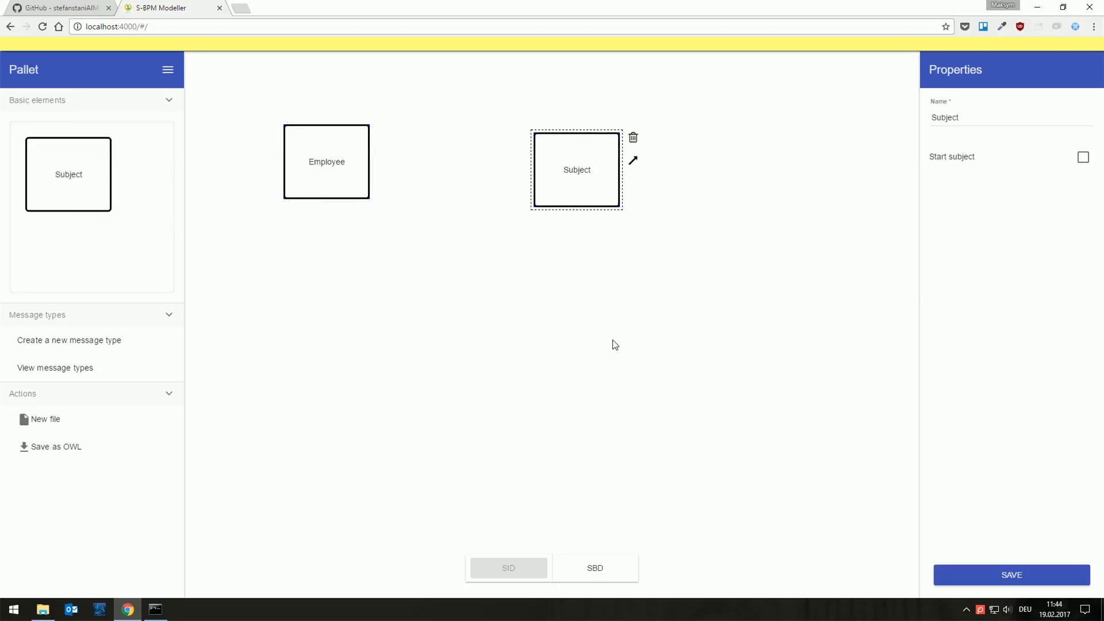
pyautogui.doubleClick(992, 138)
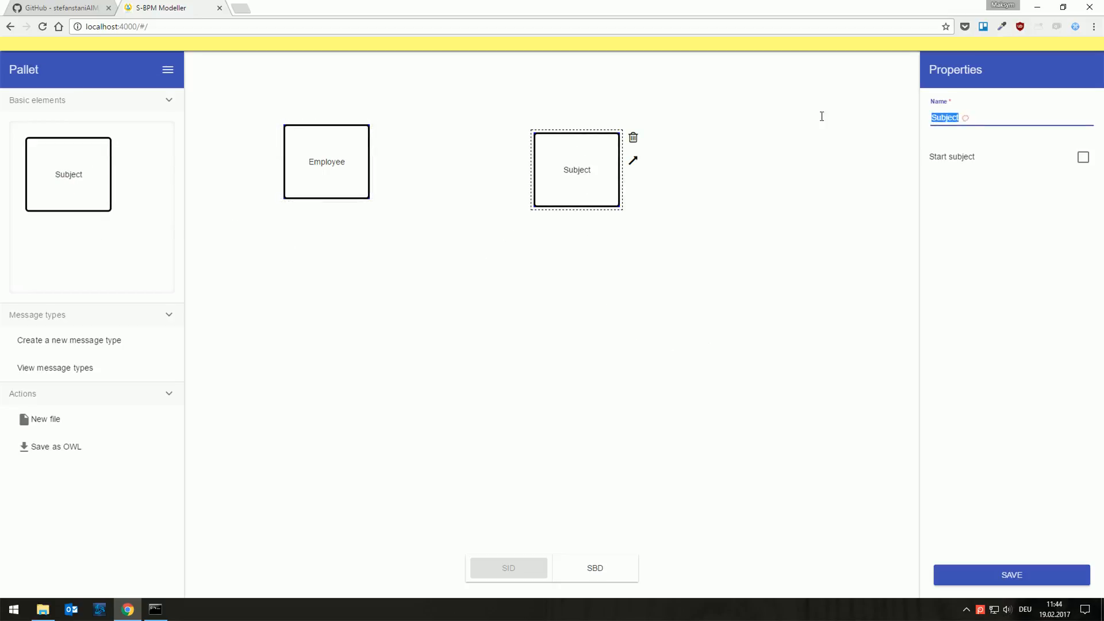
pyautogui.write('Boss')
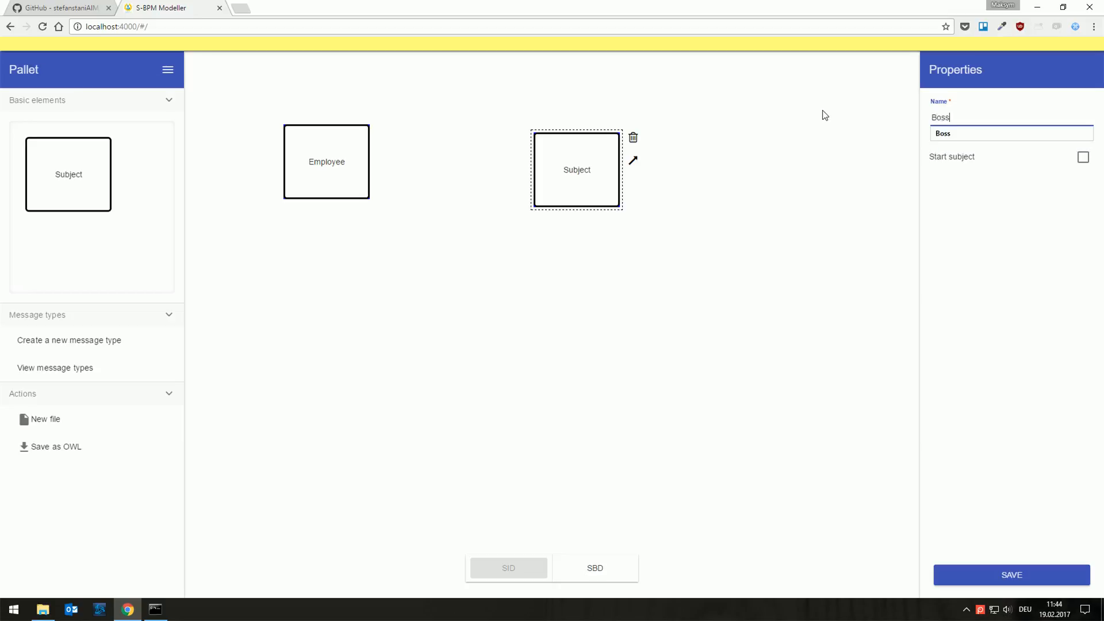
pyautogui.click(1021, 577)
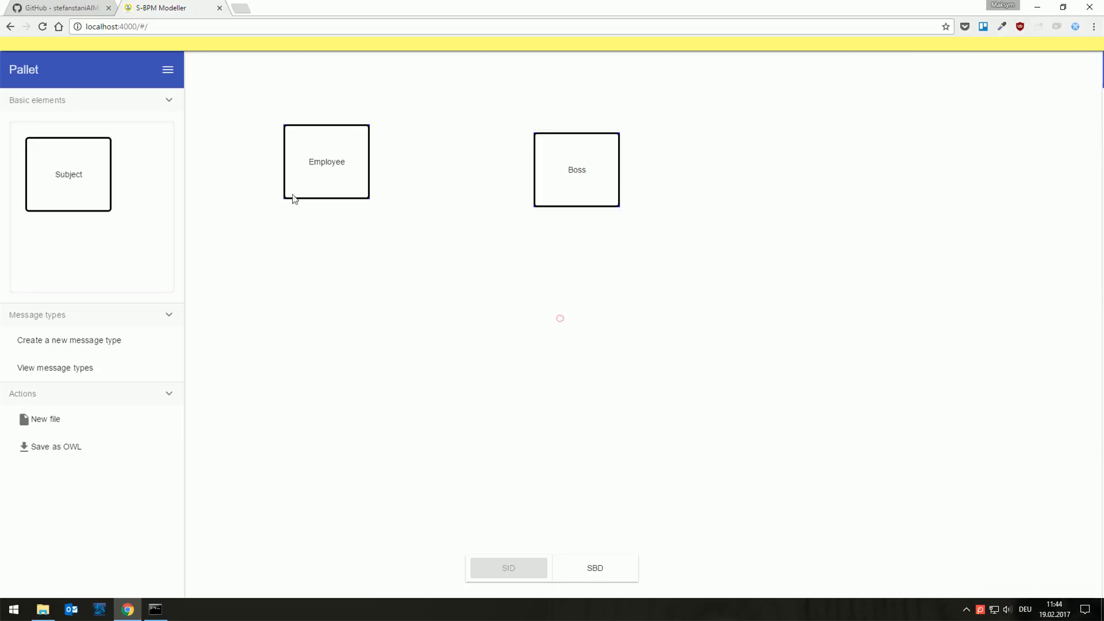
pyautogui.moveTo(293, 173); pyautogui.dragTo(275, 182)
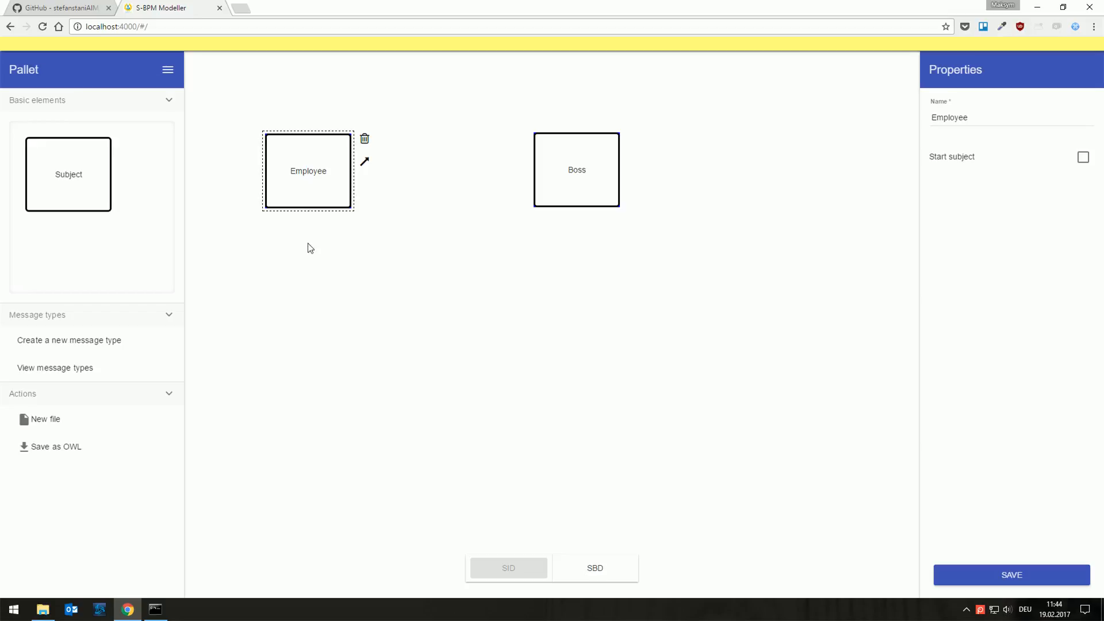
# Step: Create a new message type named Vacation Request
pyautogui.click(41, 342)
pyautogui.click(465, 318)
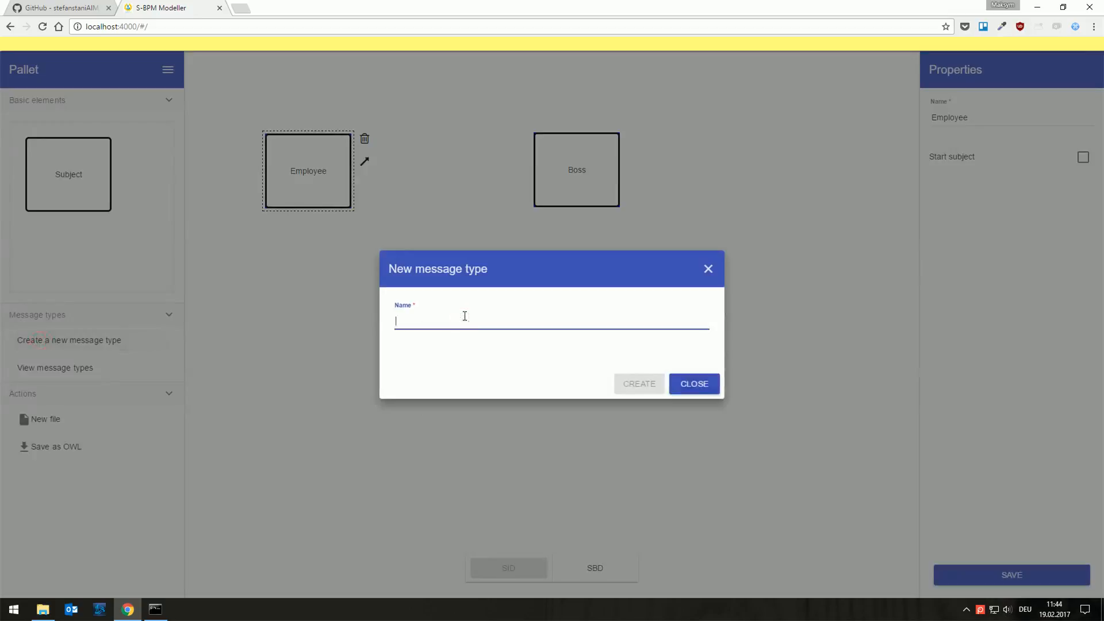
pyautogui.write('Vacation Request')
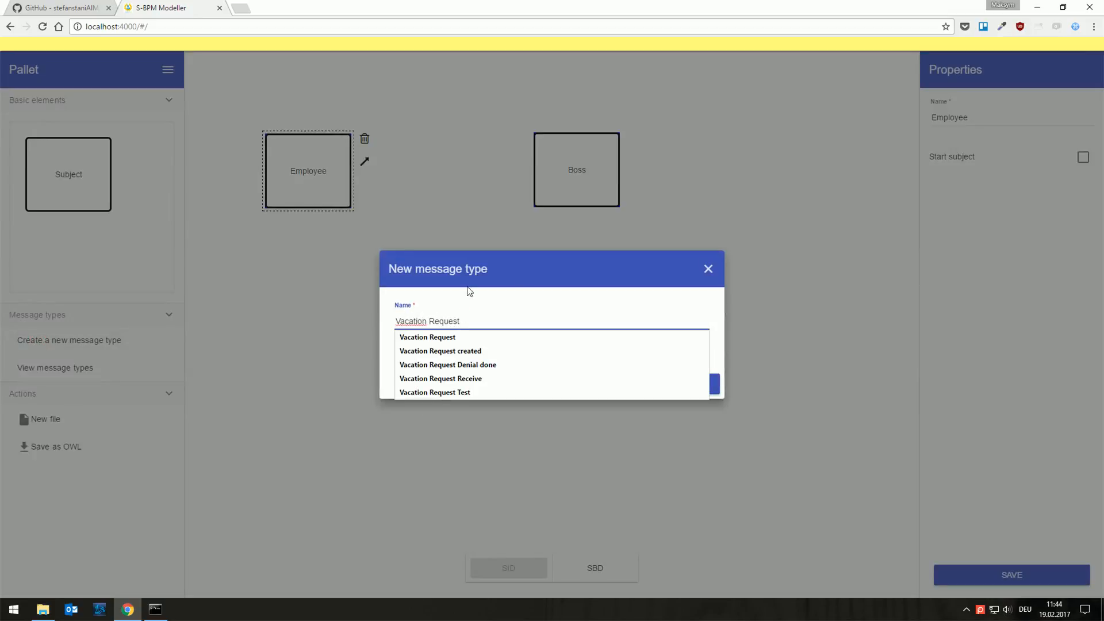
pyautogui.click(541, 263)
pyautogui.click(637, 383)
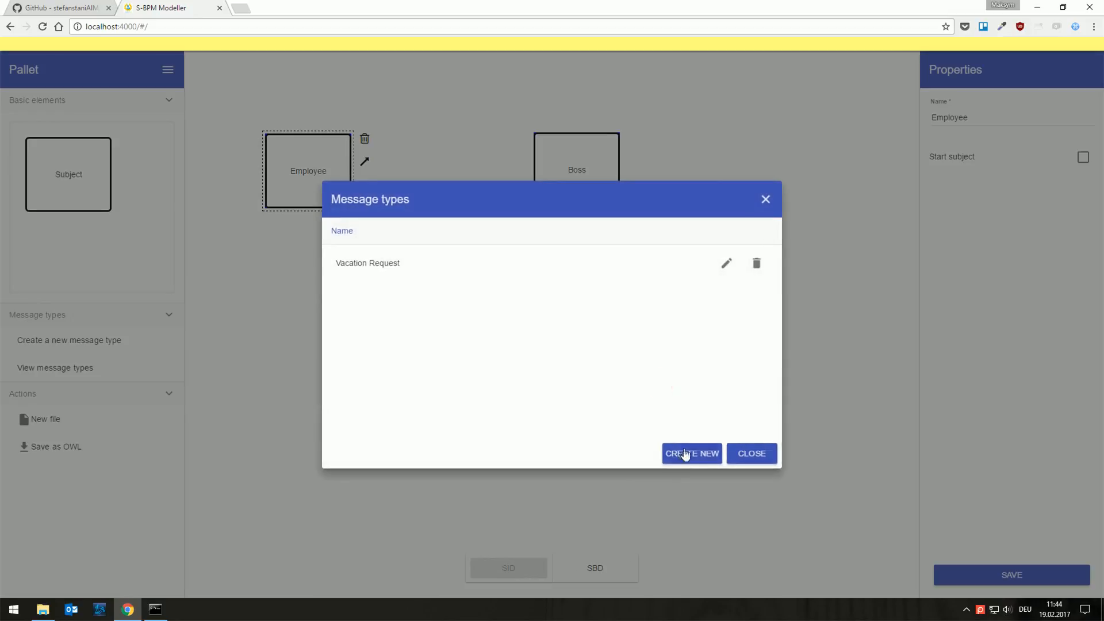
# Step: Create a second message type named Vacation Request Approval
pyautogui.click(685, 454)
pyautogui.click(446, 323)
pyautogui.write('V')
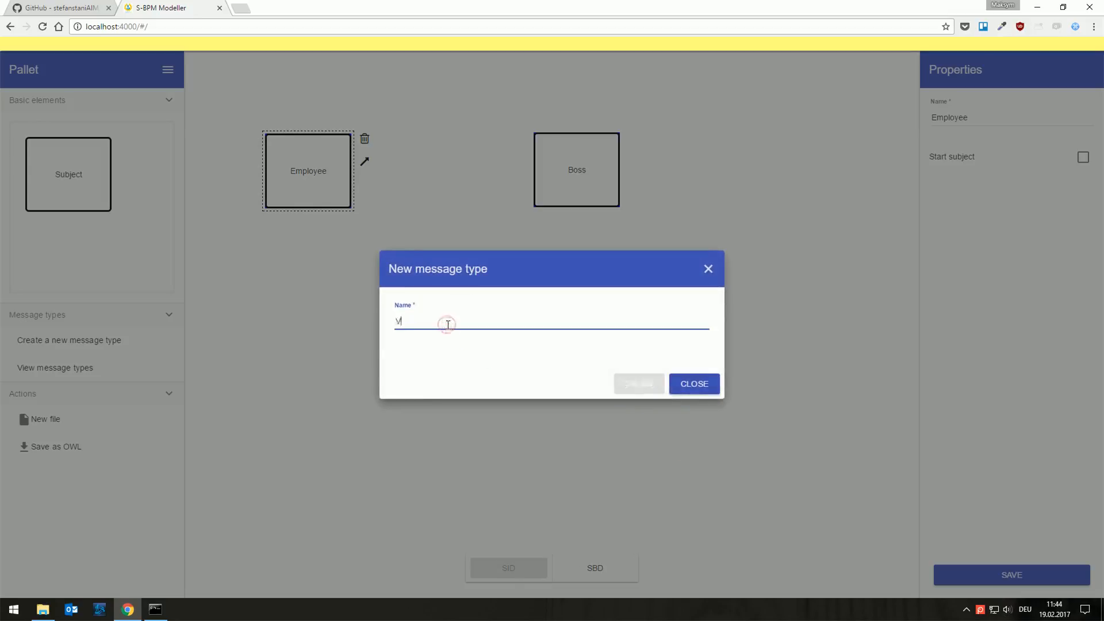
pyautogui.write('acation Req')
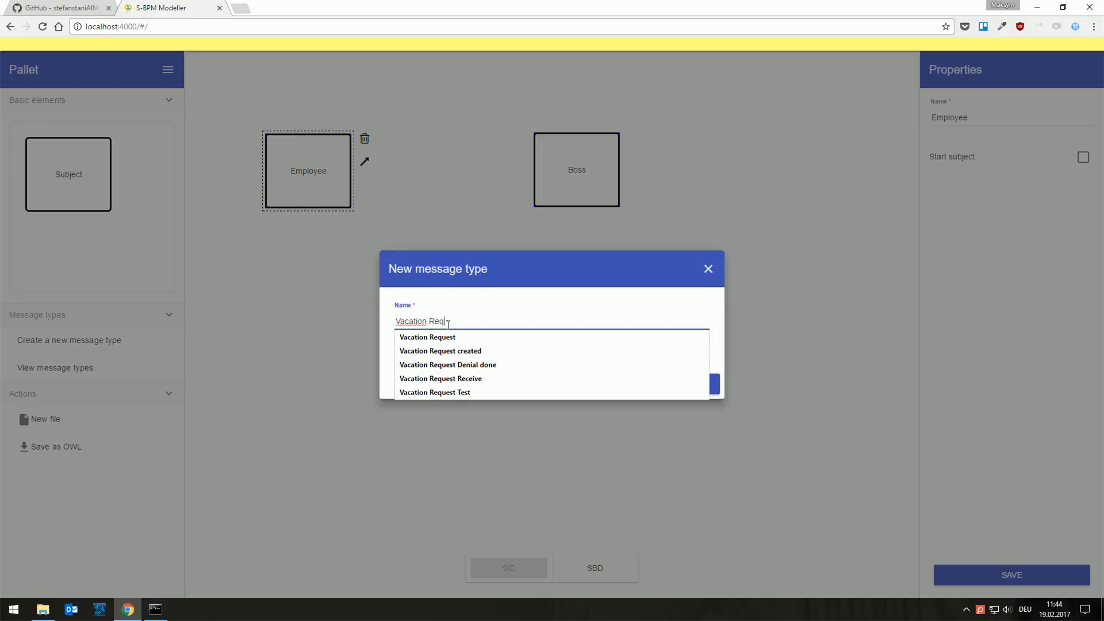
pyautogui.write('uest Ap')
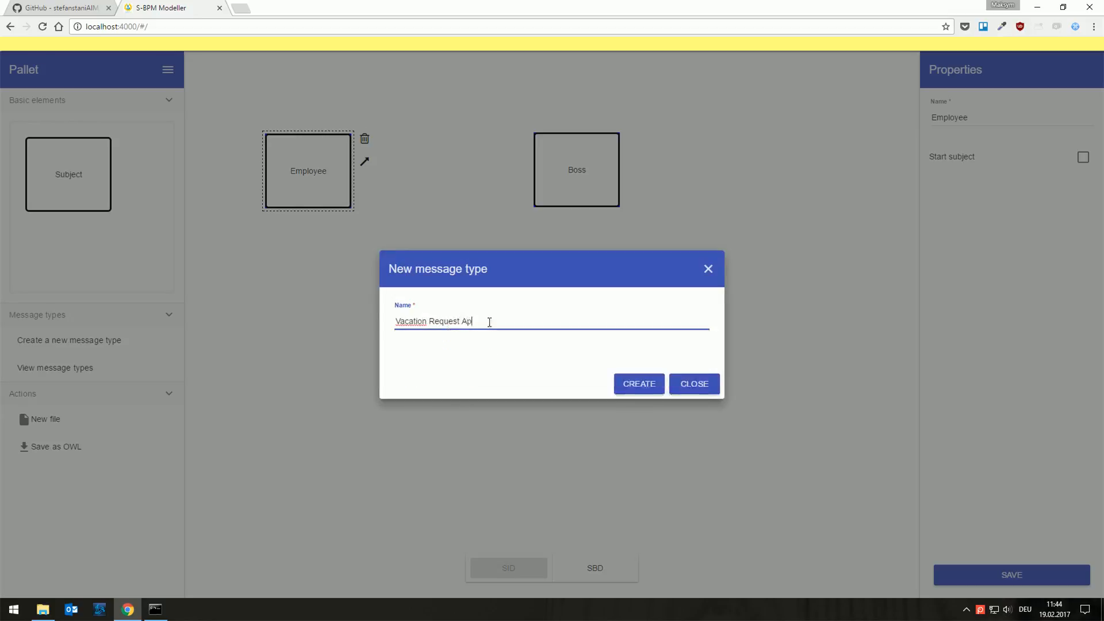
pyautogui.write('proval')
pyautogui.click(650, 394)
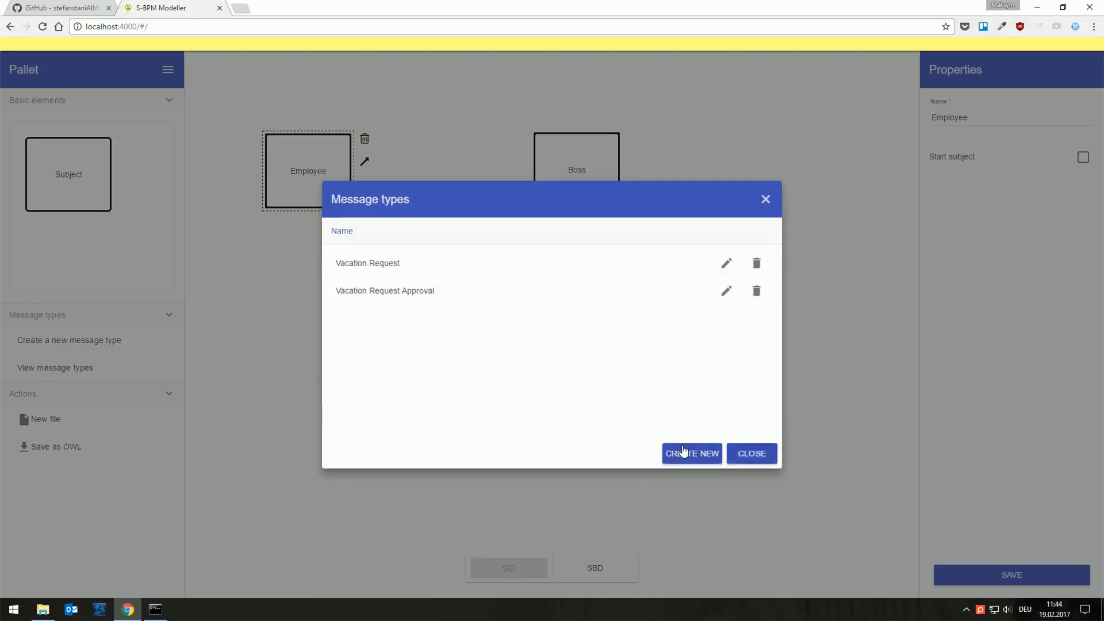
# Step: Create a third message type named Vacation Request Denial and close the message type list
pyautogui.click(684, 450)
pyautogui.click(454, 324)
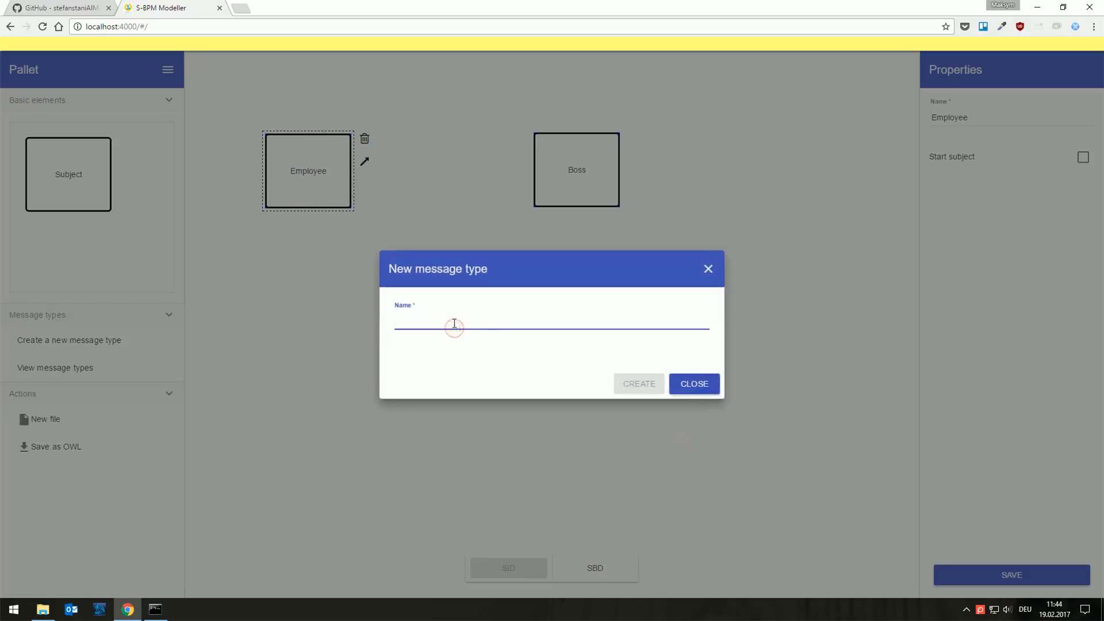
pyautogui.write('Vacatio')
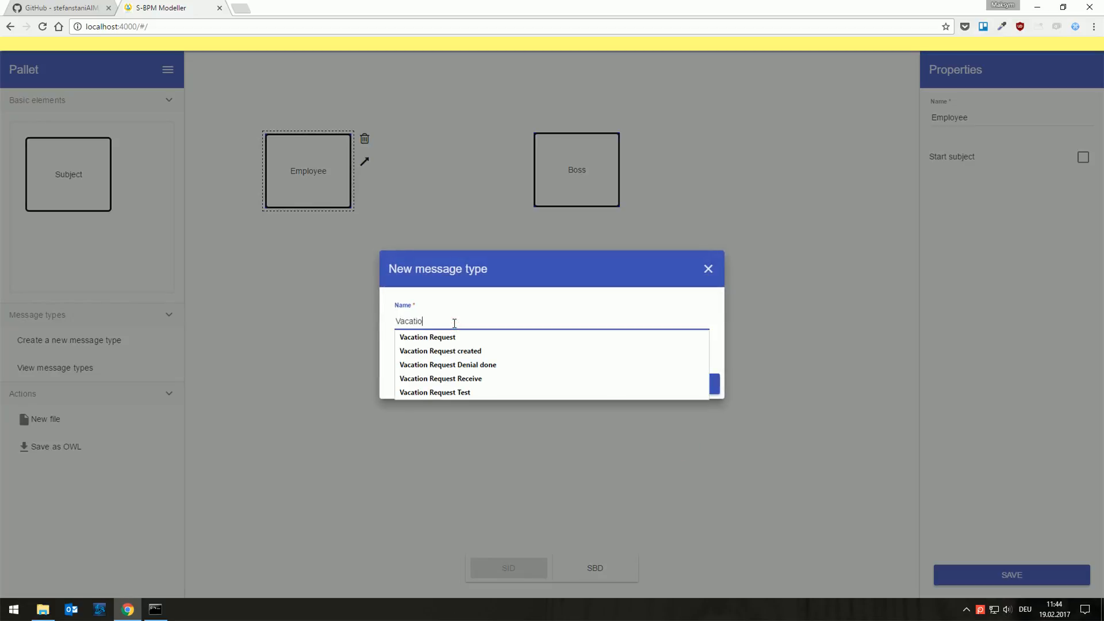
pyautogui.write('n Request D')
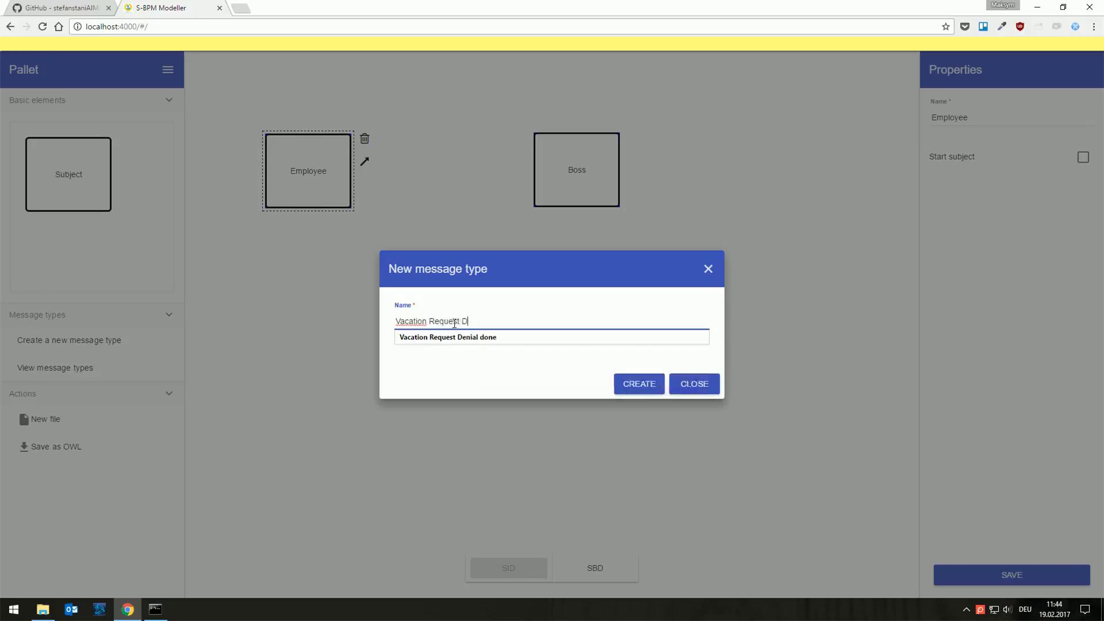
pyautogui.write('enial')
pyautogui.press('Escape')
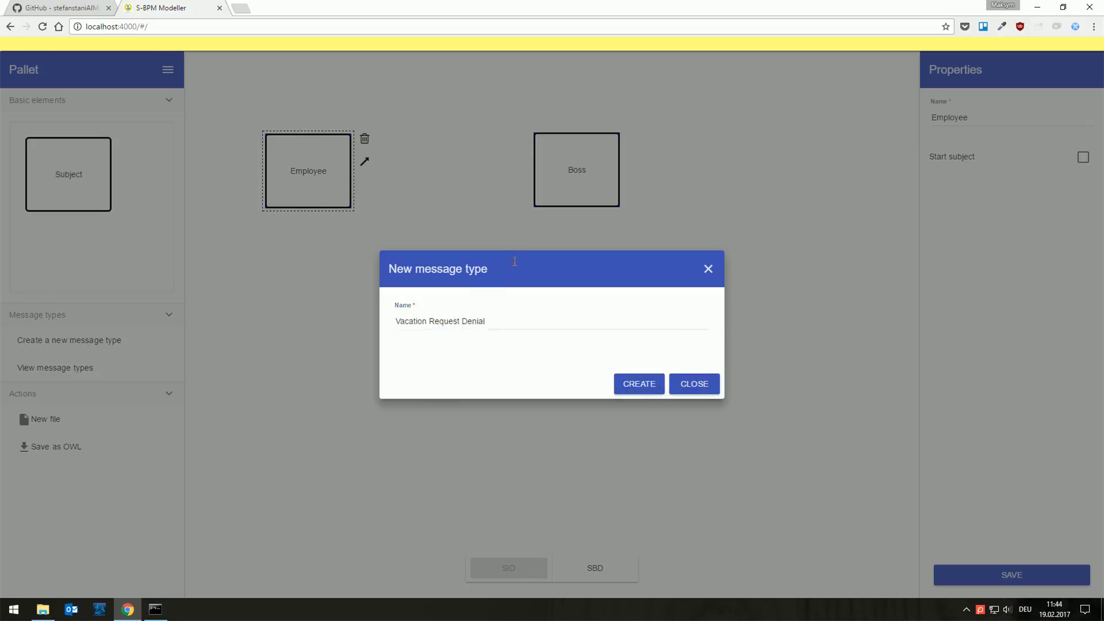
pyautogui.click(654, 384)
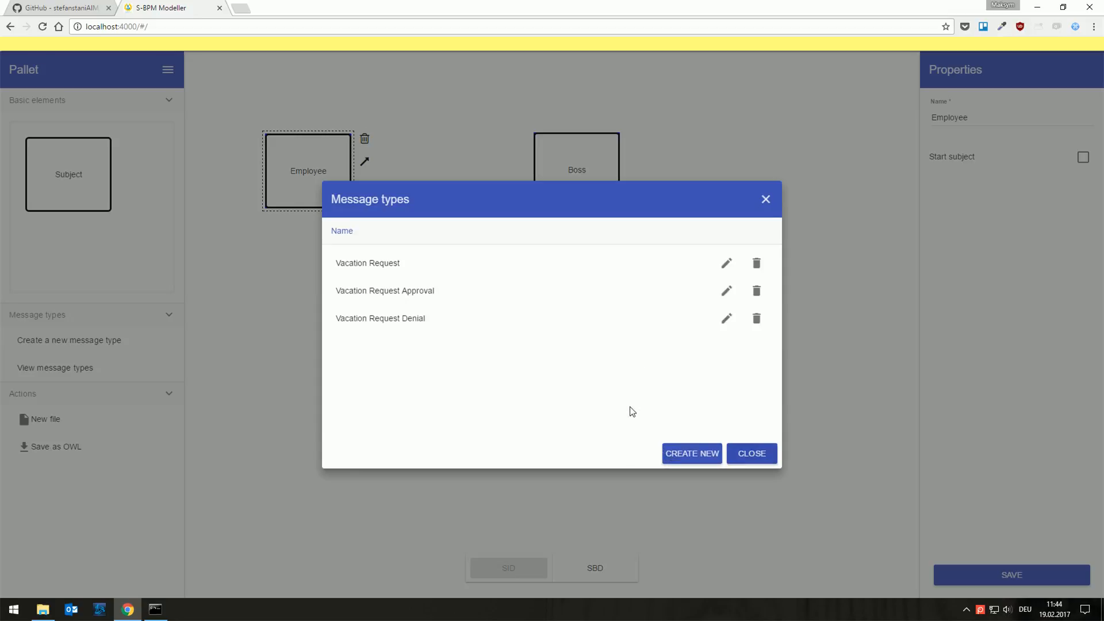
pyautogui.click(755, 456)
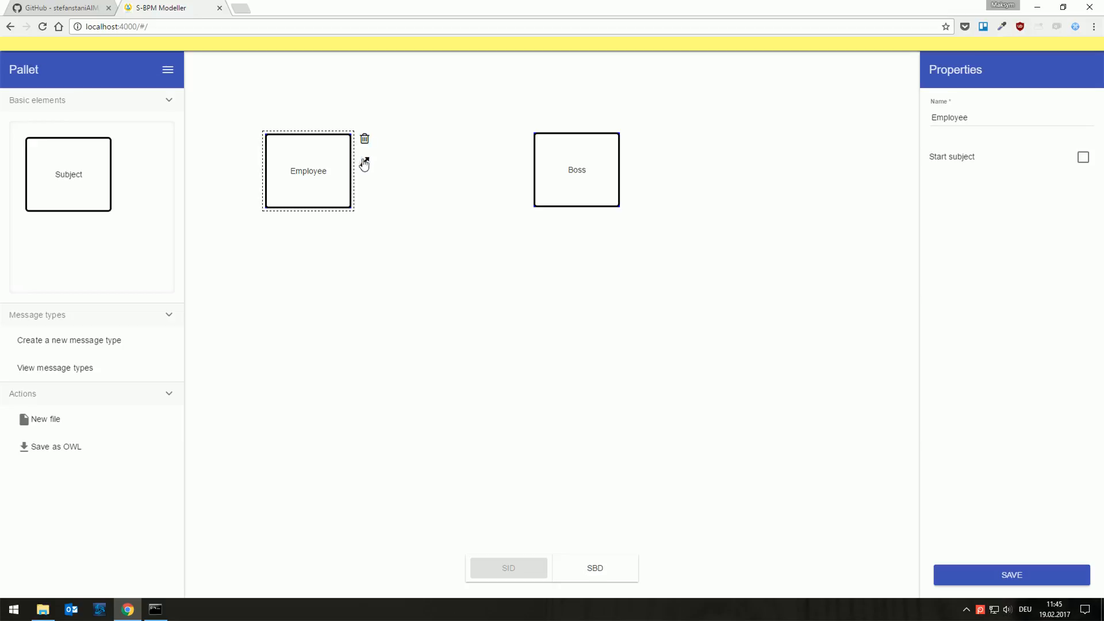
# Step: Connect the Employee subject to the Boss subject and make the message connection bidirectional
pyautogui.moveTo(365, 166); pyautogui.dragTo(574, 180)
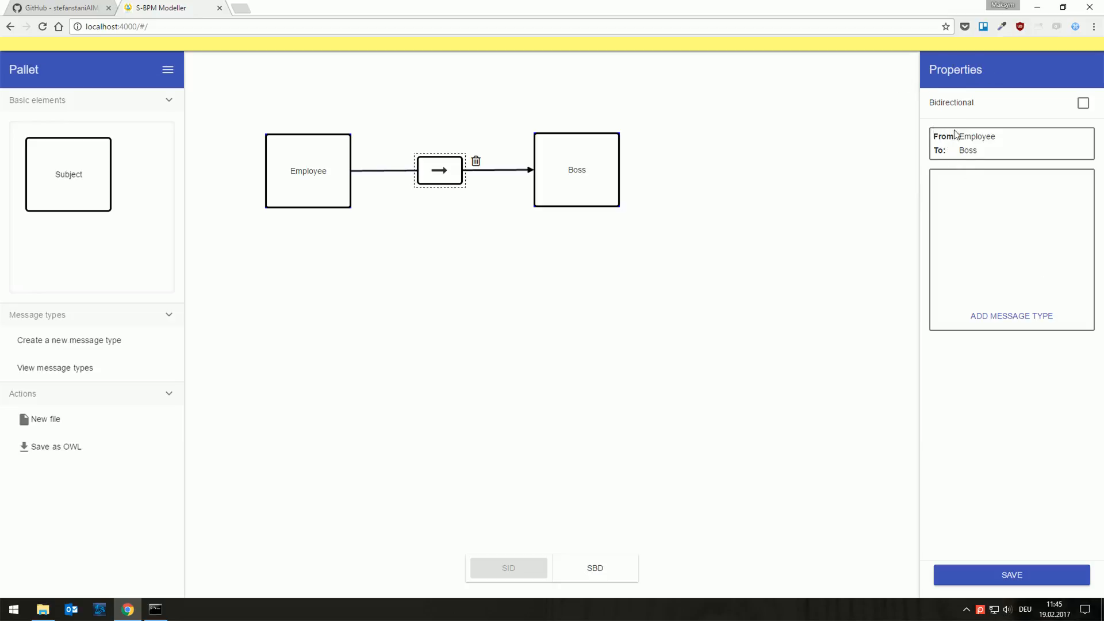
pyautogui.click(1088, 107)
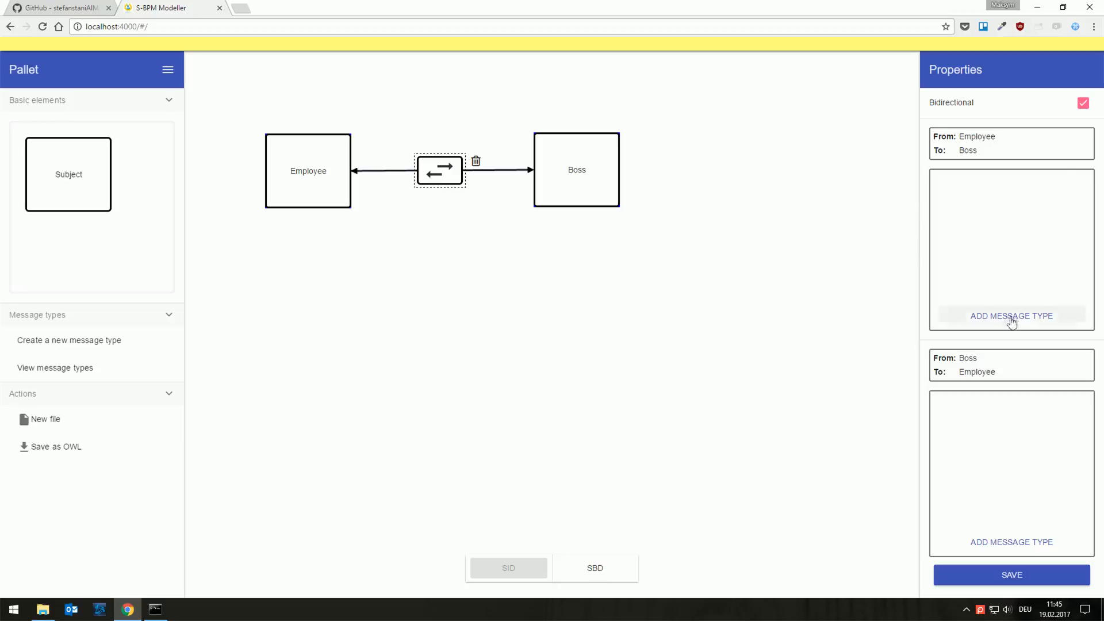
pyautogui.moveTo(958, 137); pyautogui.dragTo(992, 137)
pyautogui.click(959, 151)
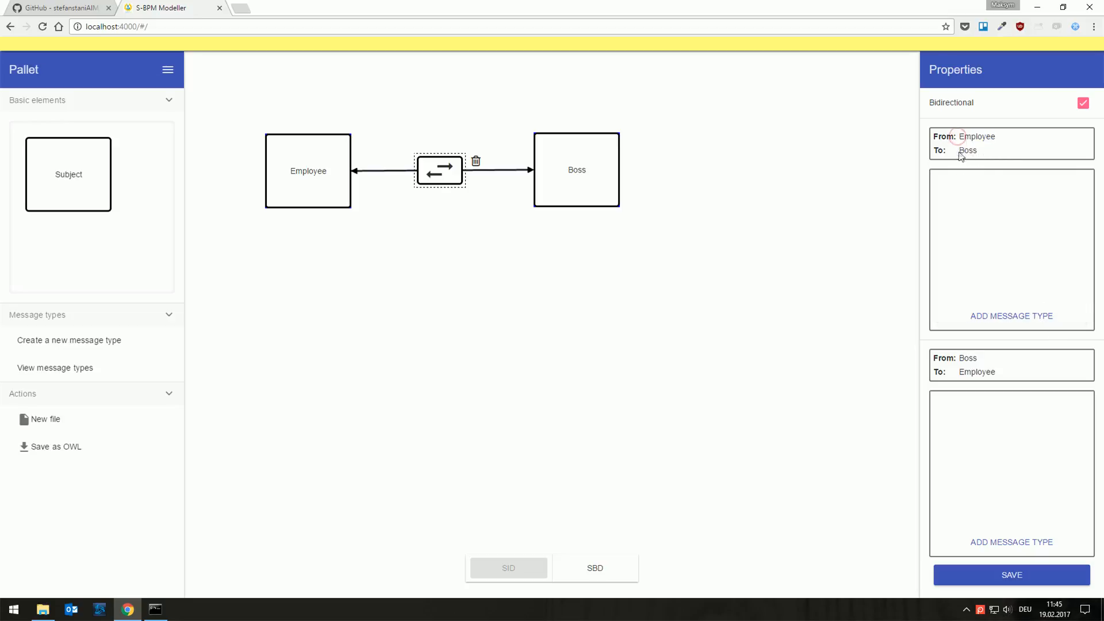
pyautogui.moveTo(959, 358); pyautogui.dragTo(997, 372)
pyautogui.click(959, 372)
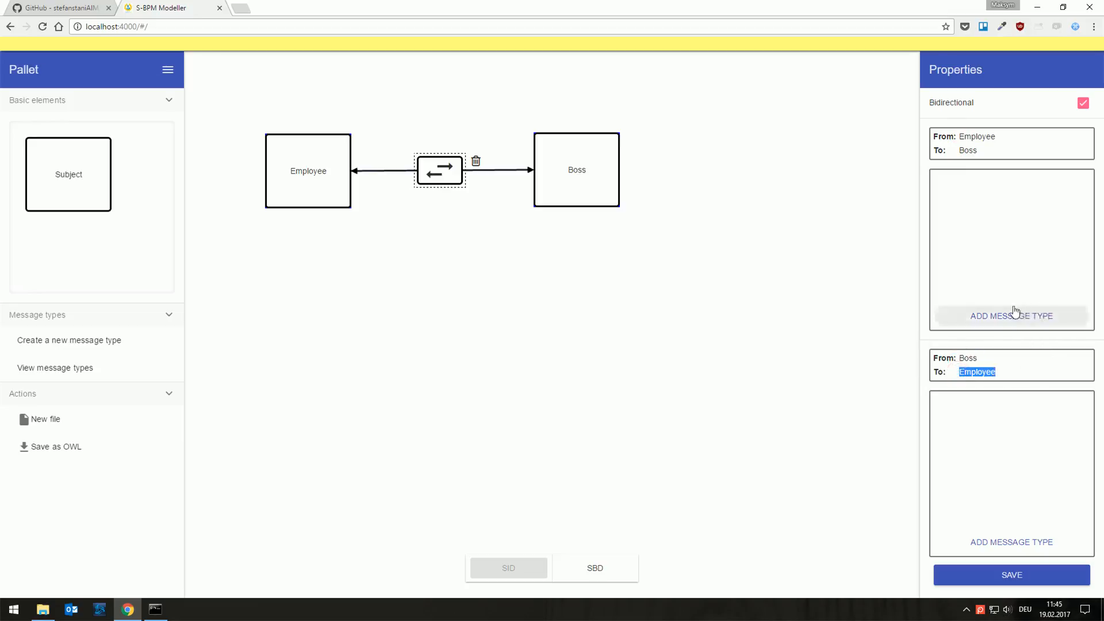
pyautogui.click(998, 228)
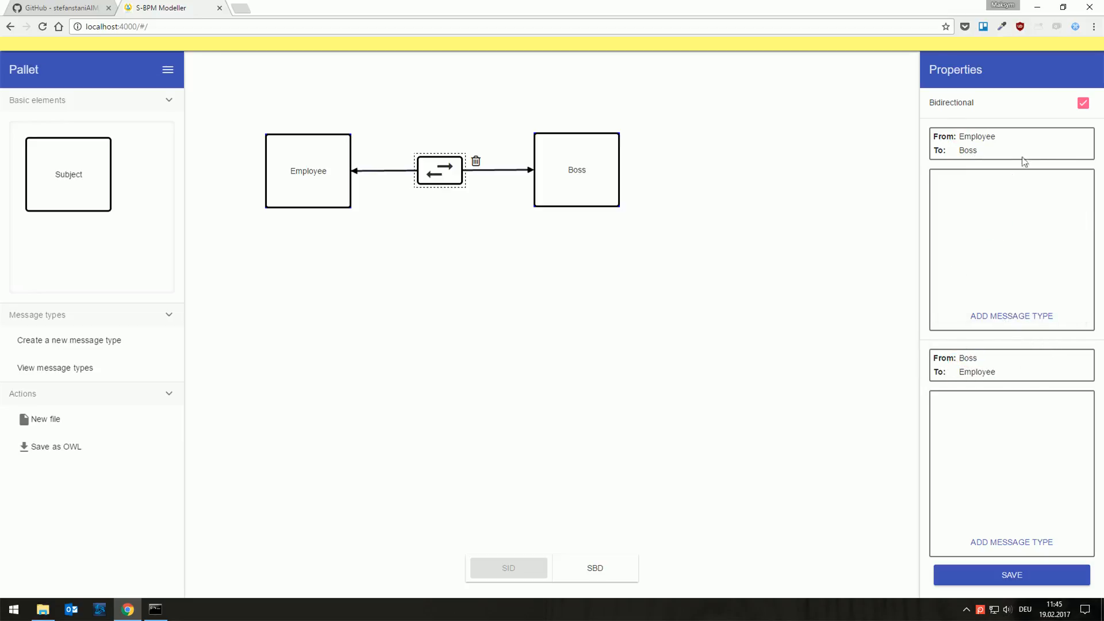
# Step: Add the Vacation Request message type to the Employee-to-Boss direction of the connection
pyautogui.click(1046, 316)
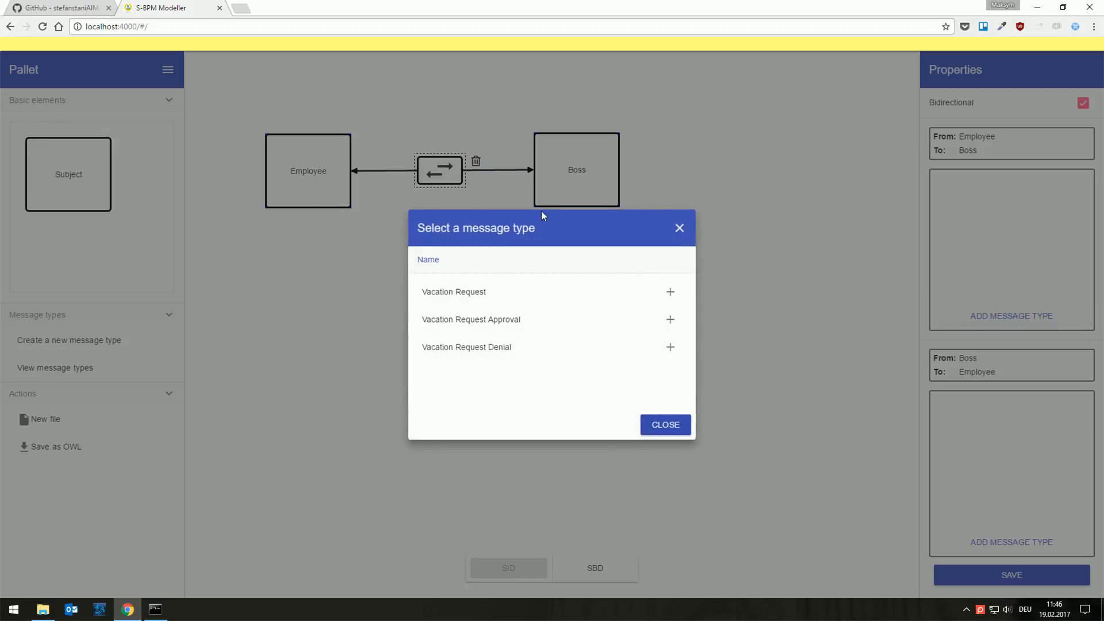
pyautogui.click(671, 291)
pyautogui.click(678, 424)
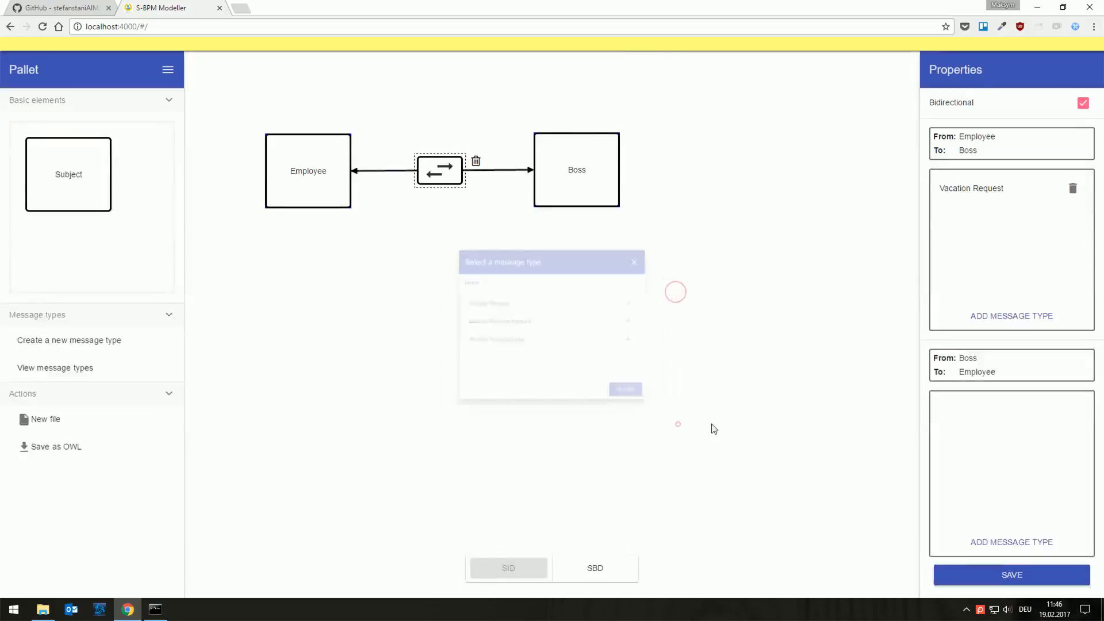
# Step: Add Vacation Request Approval and Vacation Request Denial to the Boss-to-Employee direction and save the connection's properties
pyautogui.click(994, 542)
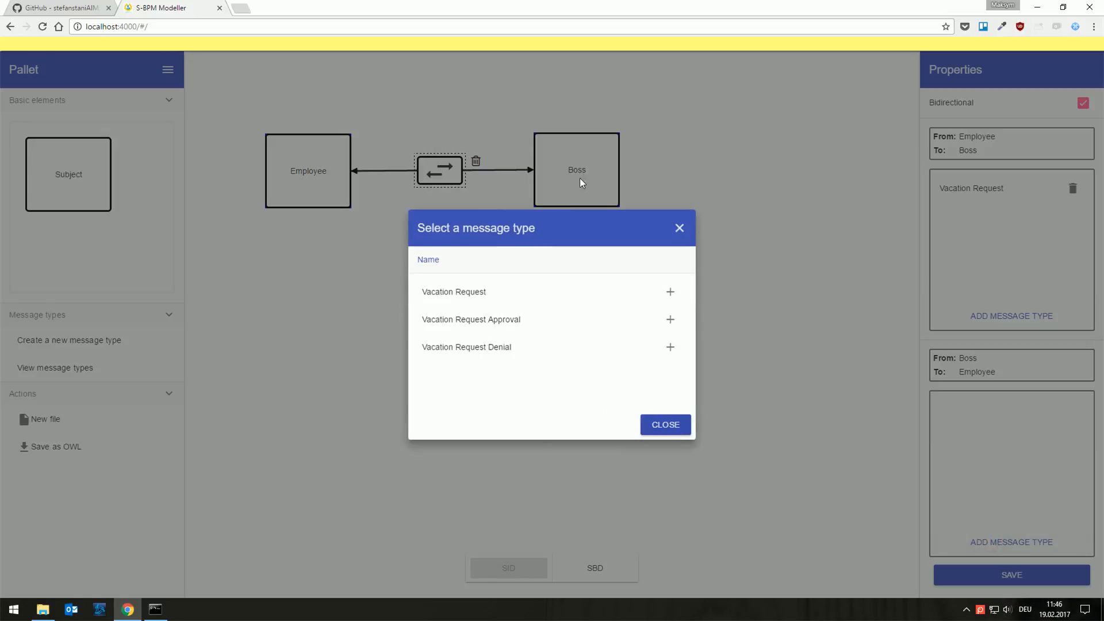
pyautogui.click(670, 320)
pyautogui.click(670, 348)
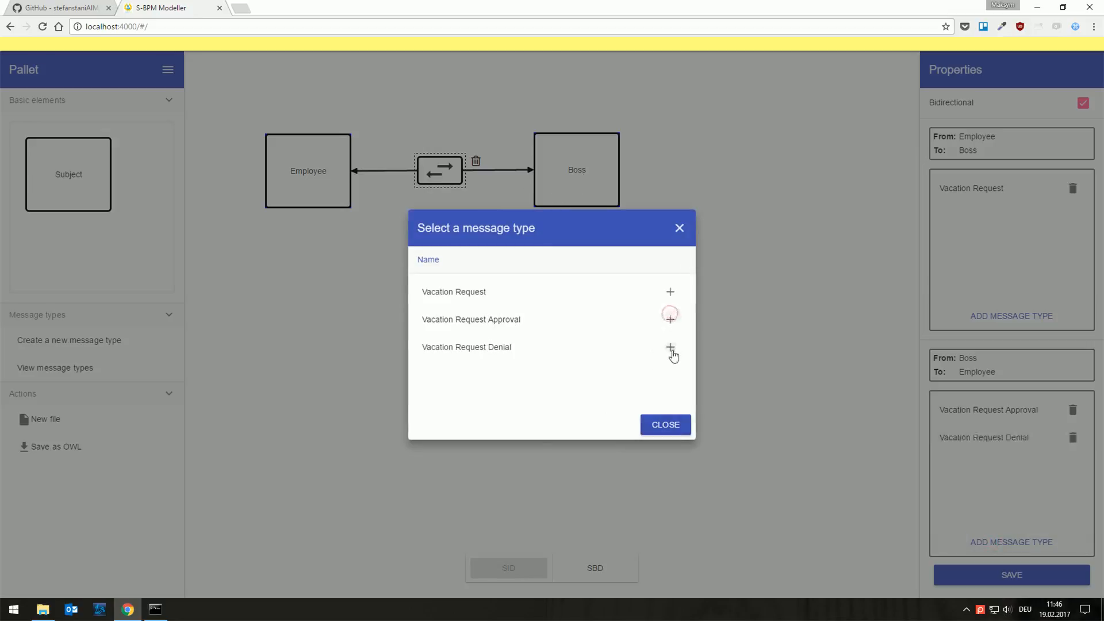
pyautogui.click(670, 425)
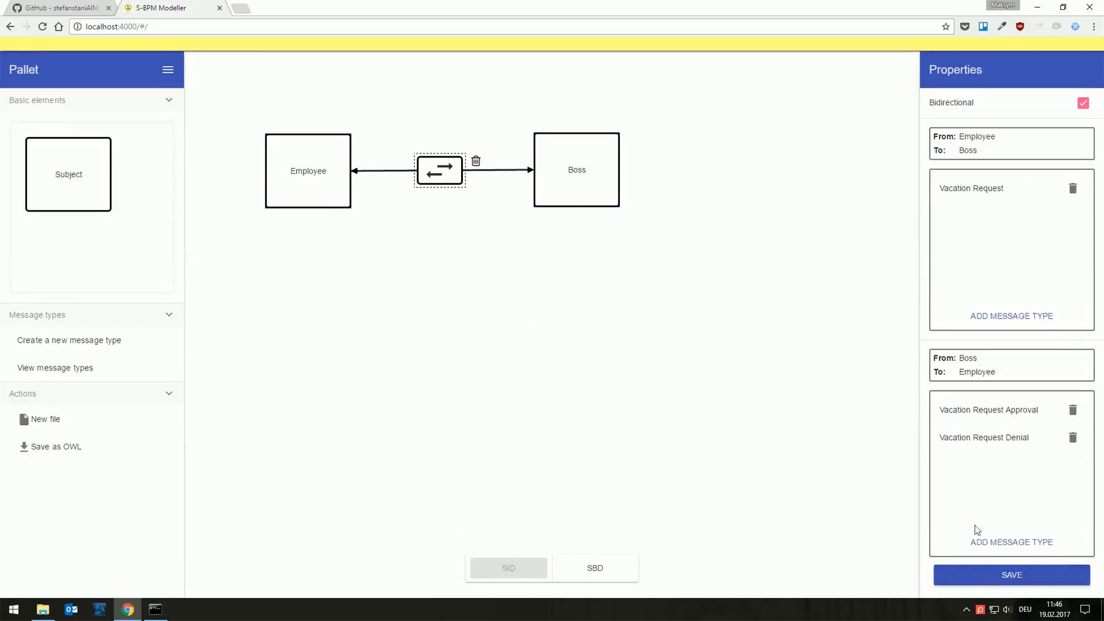
pyautogui.click(963, 577)
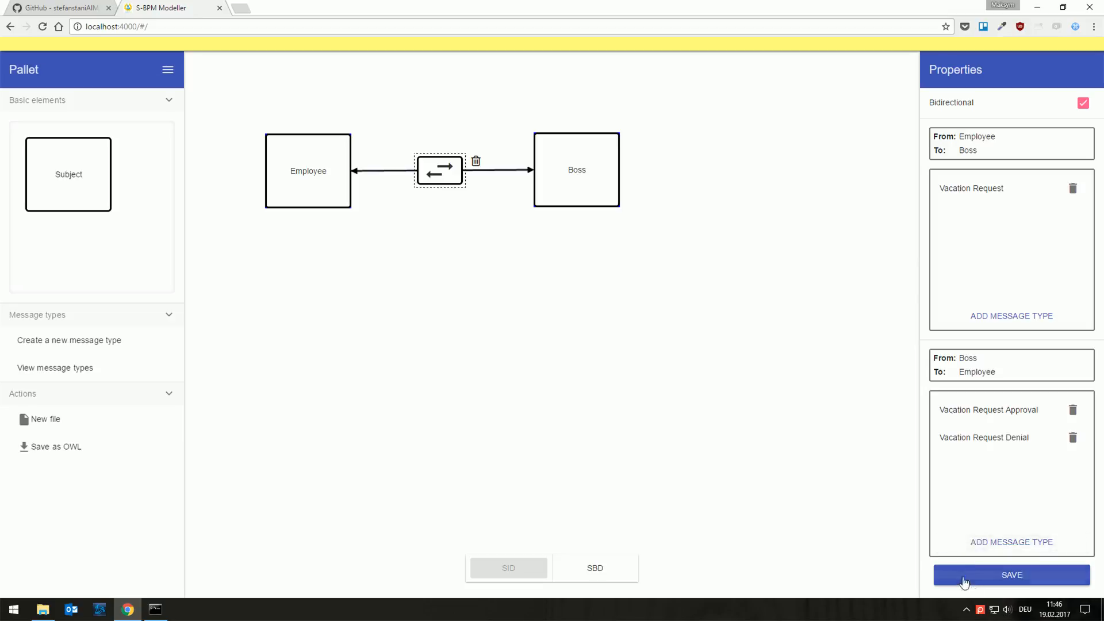
pyautogui.click(583, 331)
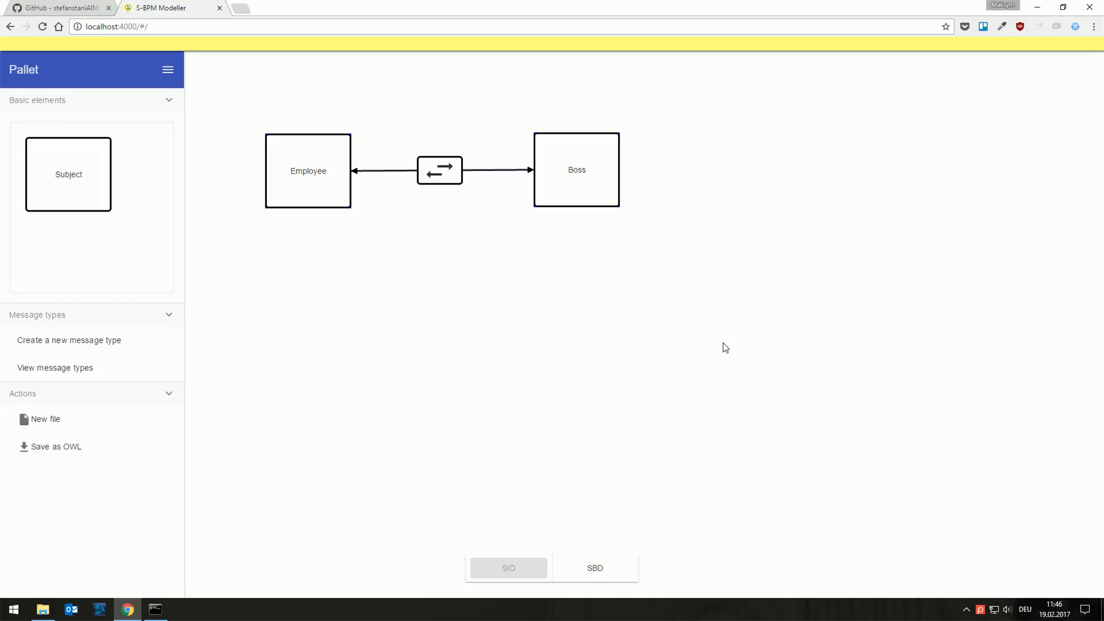
# Step: Switch to the subject behavior diagram and select Employee as the subject to model
pyautogui.click(600, 568)
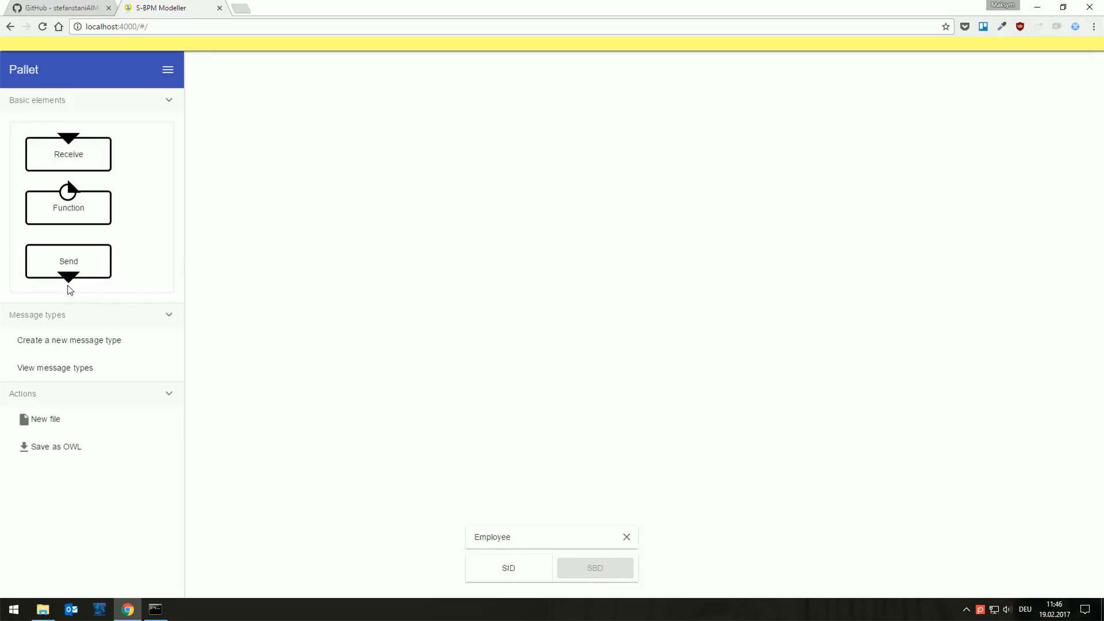
pyautogui.click(627, 538)
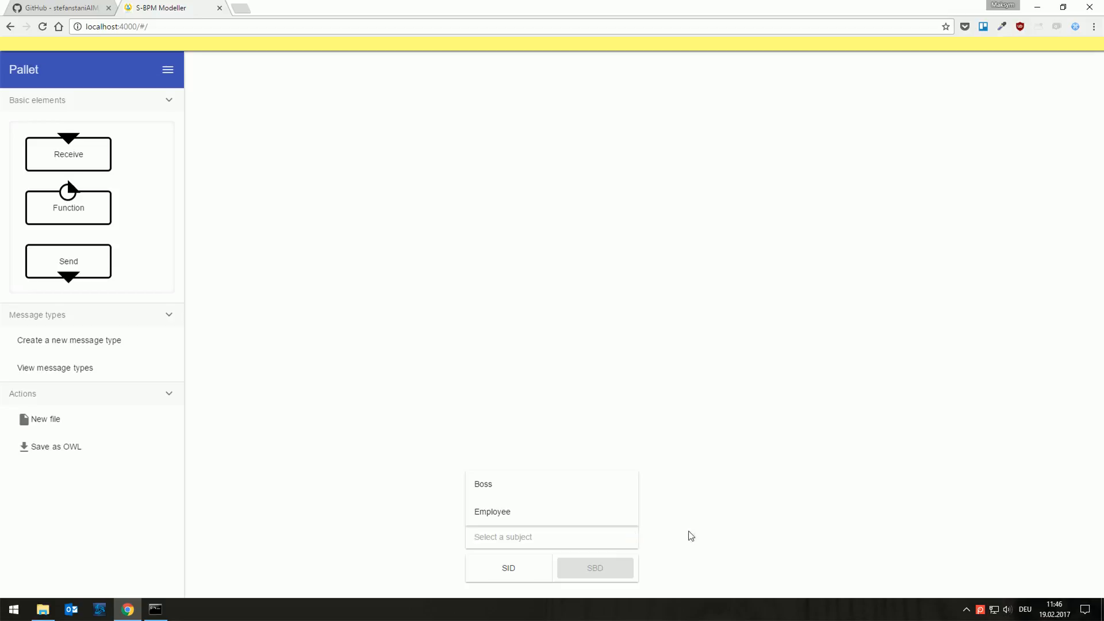
pyautogui.click(483, 513)
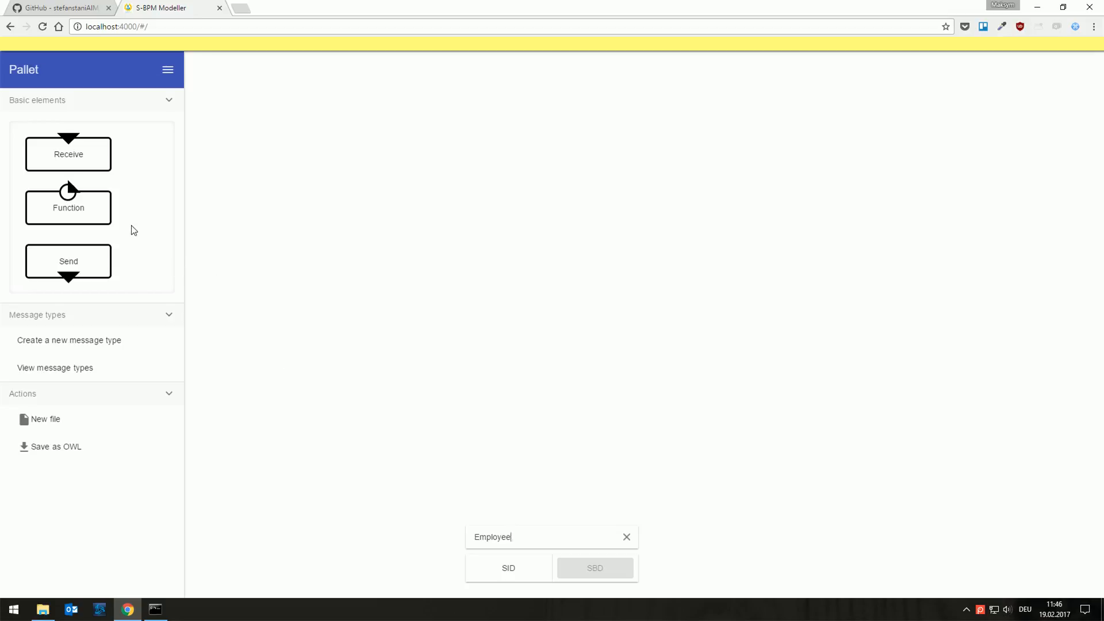
# Step: Add a Function state named Create Vacation Request to the Employee behavior, mark it as the start state and save it
pyautogui.moveTo(57, 215); pyautogui.dragTo(271, 131)
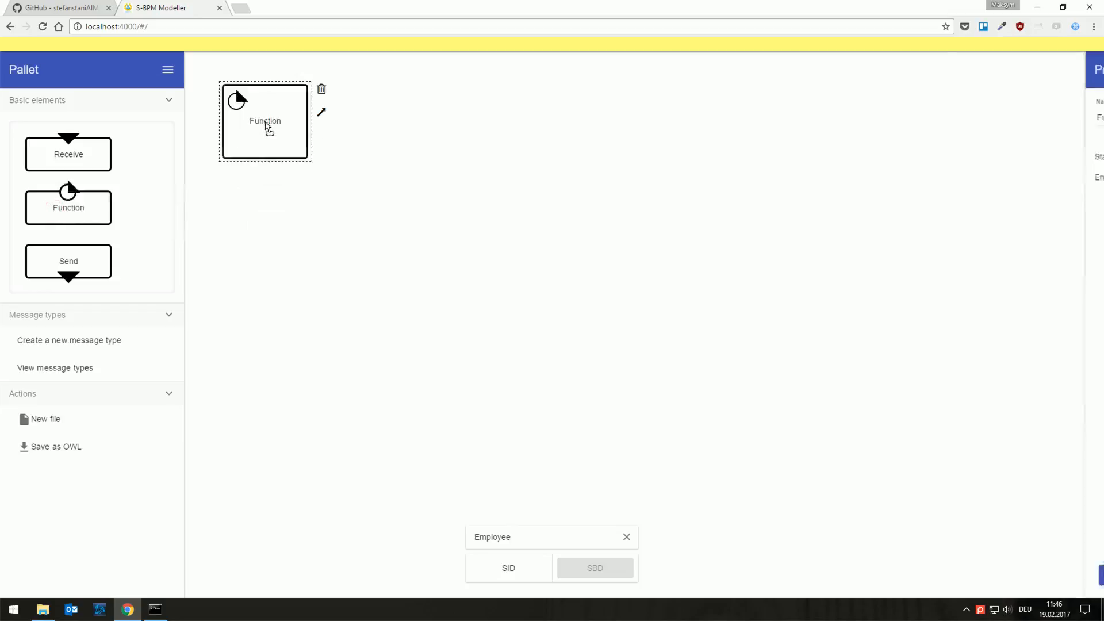
pyautogui.doubleClick(985, 119)
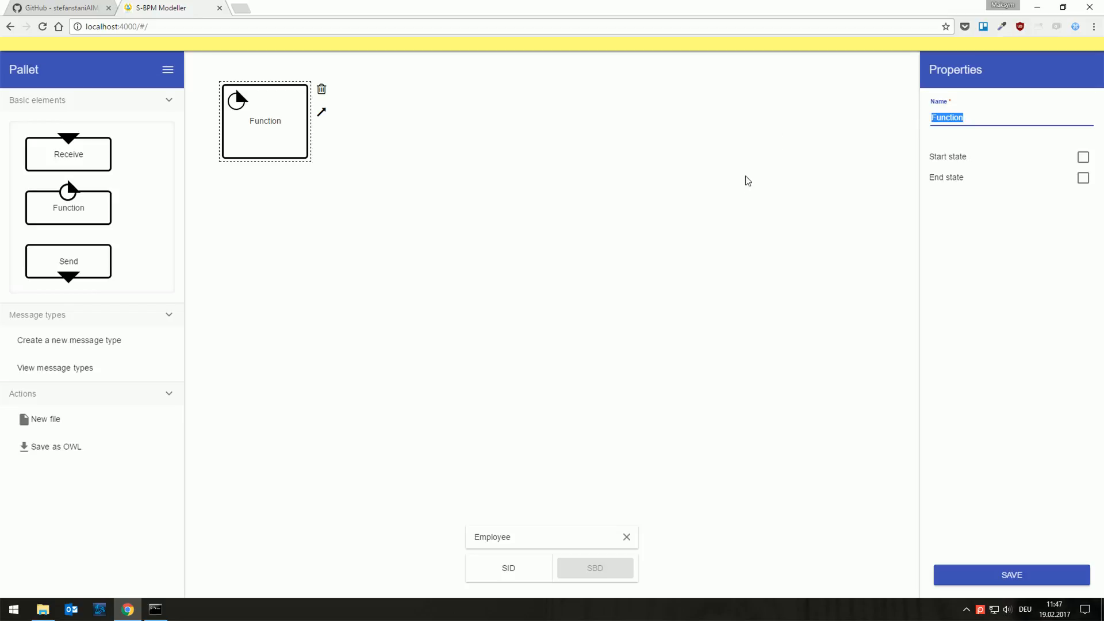
pyautogui.write('Create Vaca')
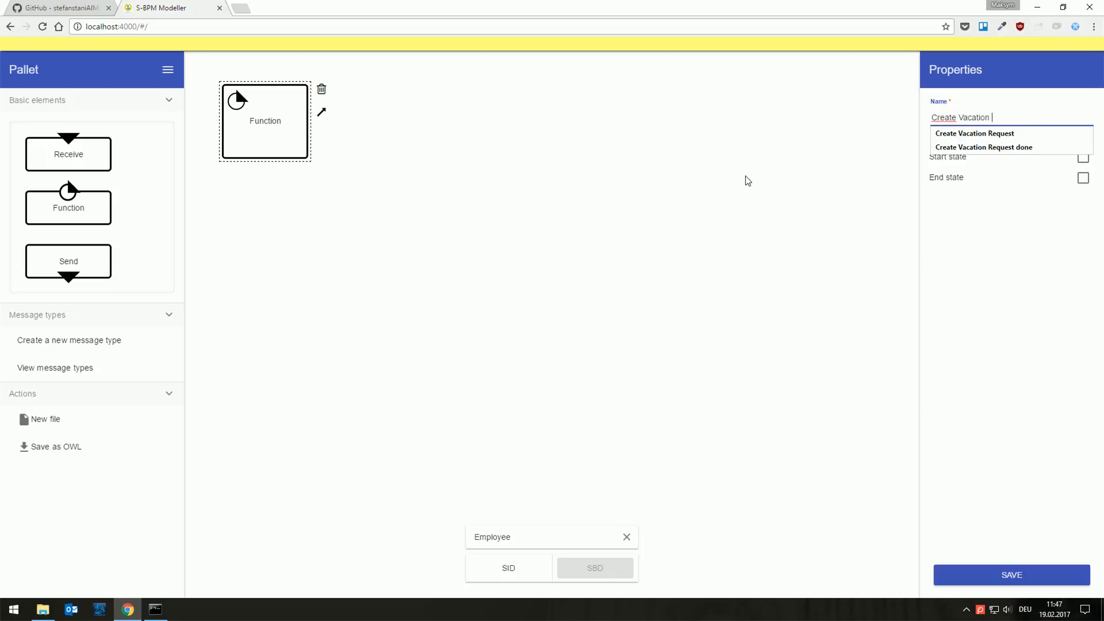
pyautogui.click(1052, 93)
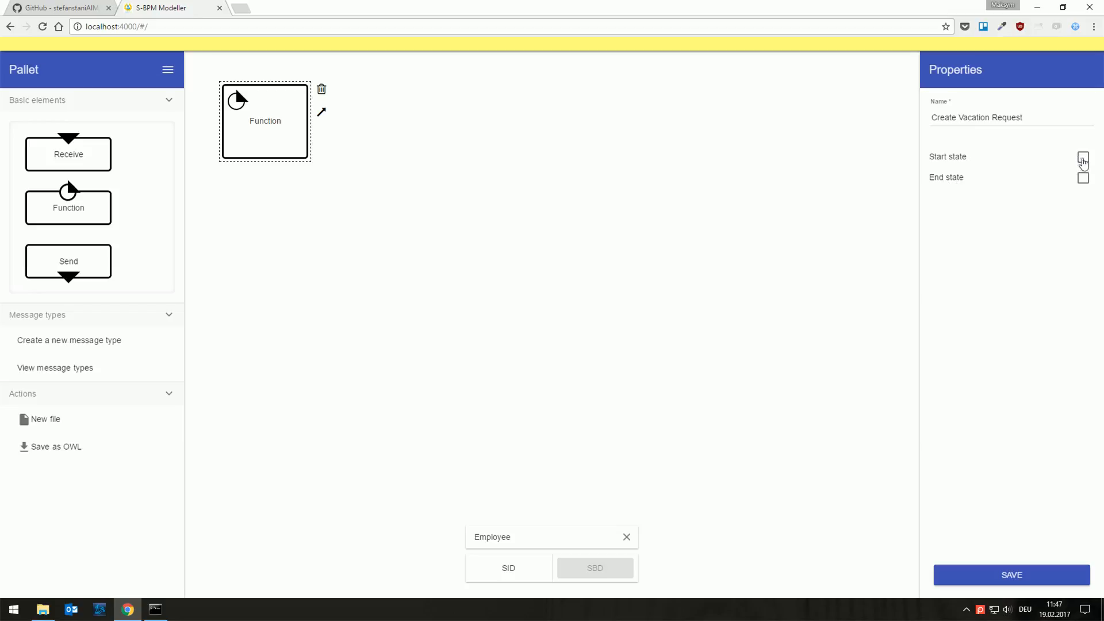
pyautogui.click(1083, 158)
pyautogui.click(967, 578)
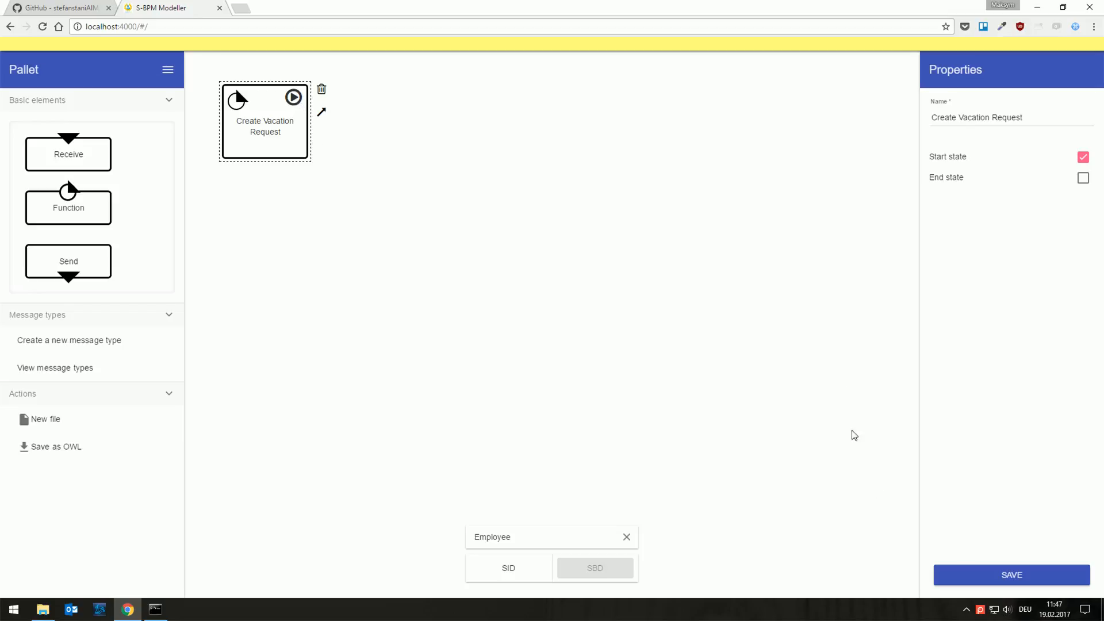
pyautogui.click(990, 577)
# Step: Add a Send state named Send Vacation Request below the start state and connect Create Vacation Request to it
pyautogui.moveTo(51, 268); pyautogui.dragTo(268, 304)
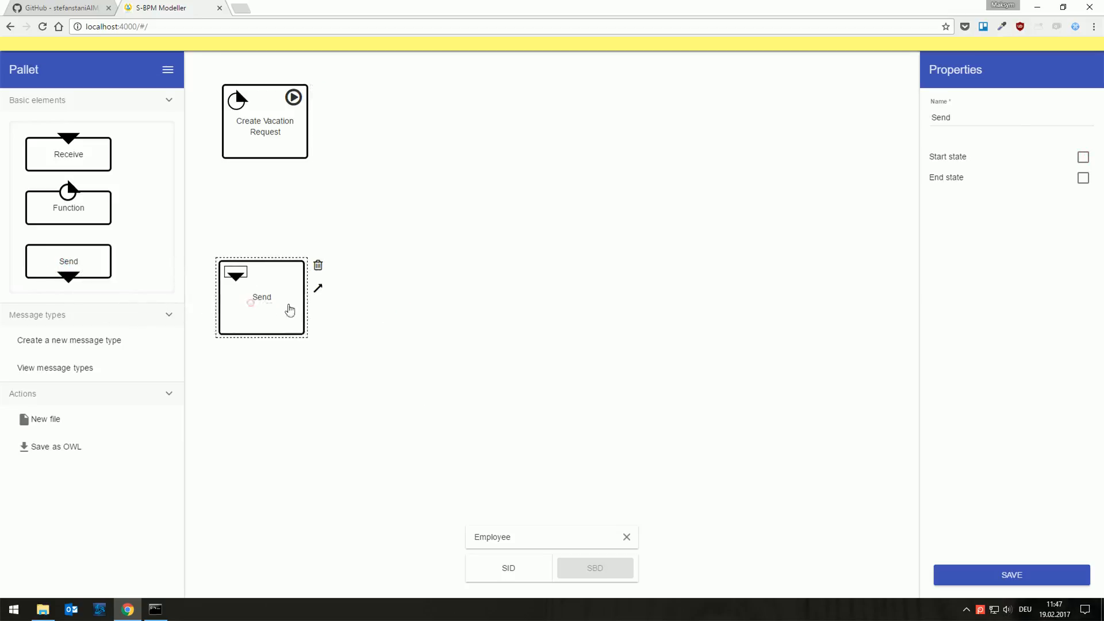
pyautogui.doubleClick(966, 121)
pyautogui.write('Send Vacatio')
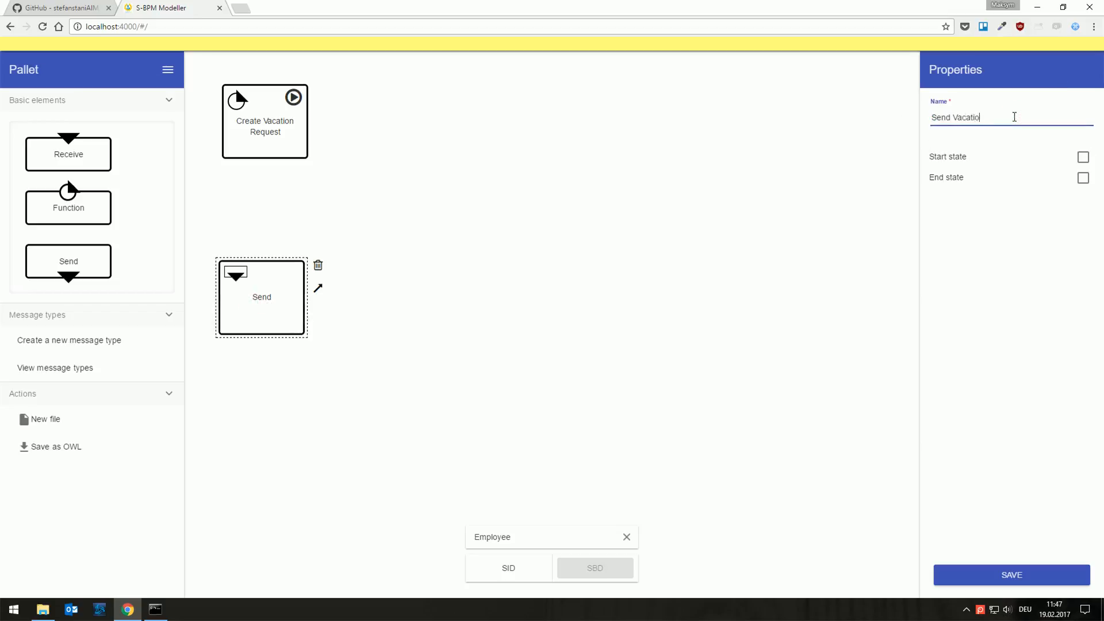
pyautogui.write('n Request')
pyautogui.click(974, 575)
pyautogui.click(282, 111)
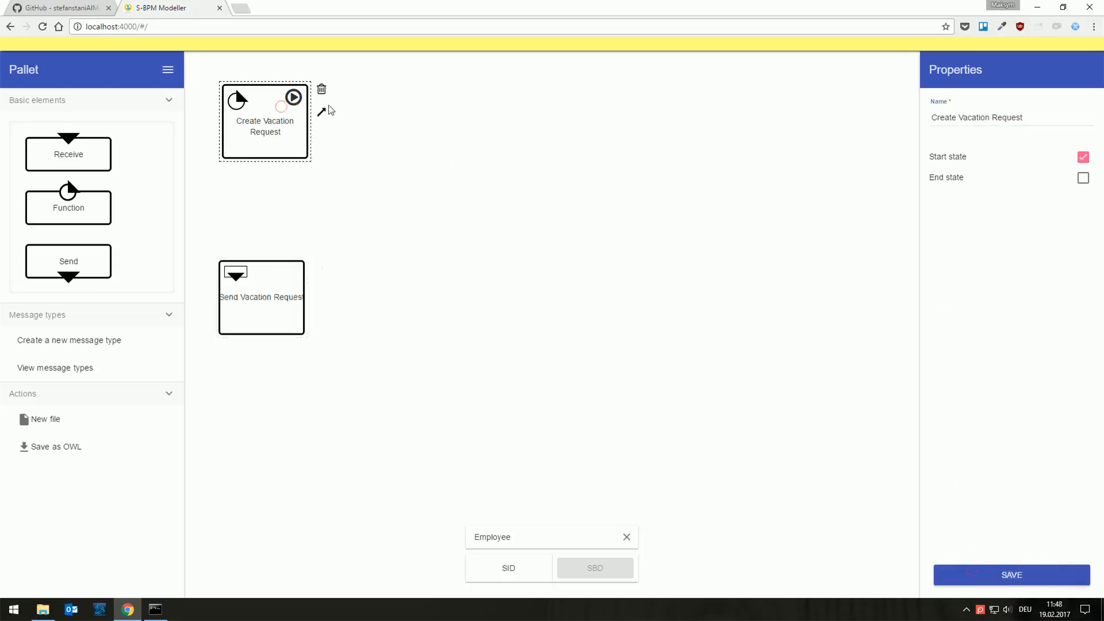
pyautogui.moveTo(321, 111); pyautogui.dragTo(258, 303)
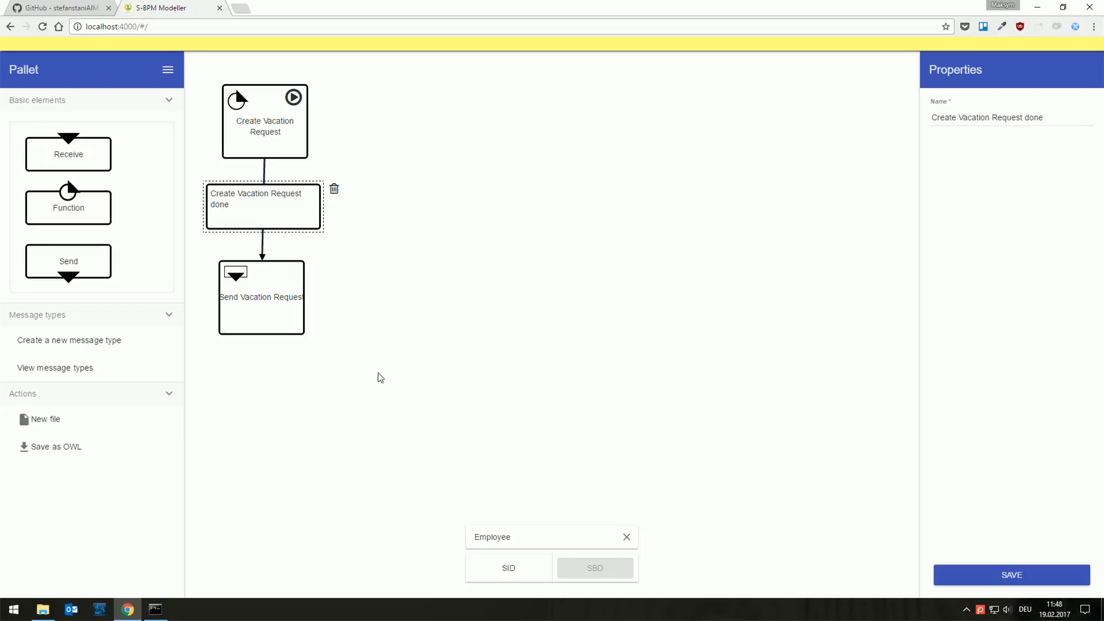
# Step: Add a Receive state named Receive response from Boss beside the Send state and connect Send Vacation Request to it
pyautogui.moveTo(60, 157); pyautogui.dragTo(475, 304)
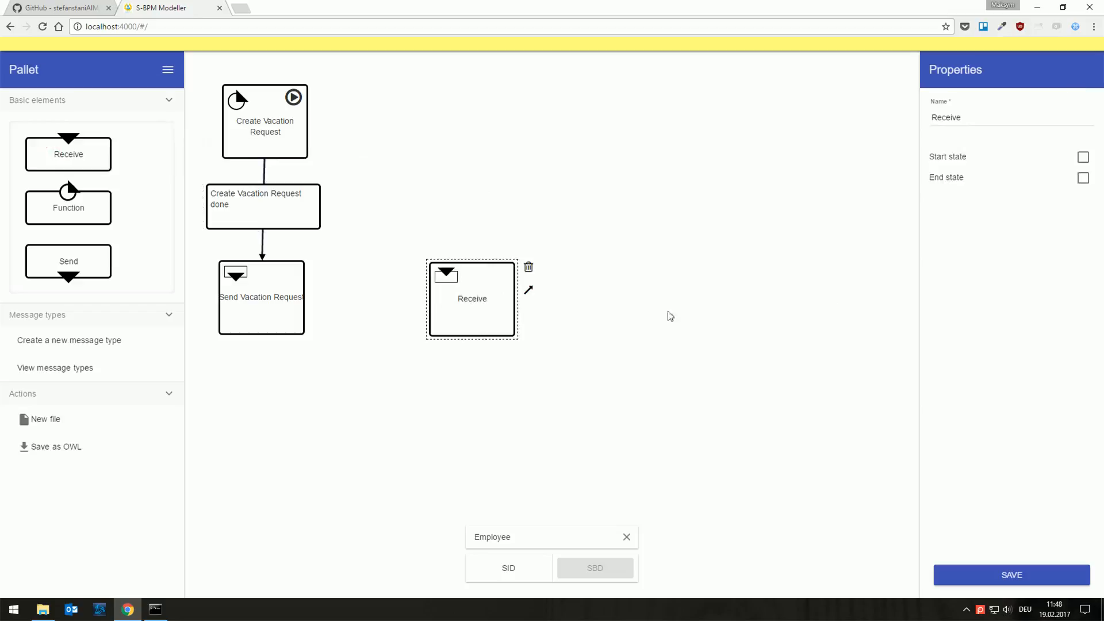
pyautogui.click(971, 116)
pyautogui.write('response from Boss')
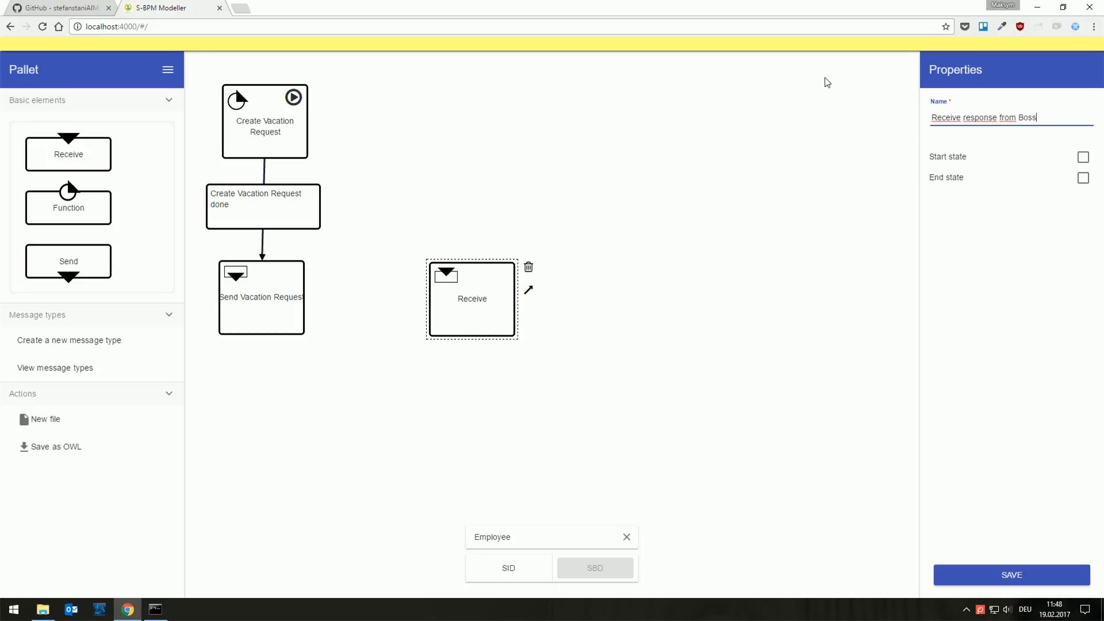
pyautogui.click(997, 581)
pyautogui.click(257, 309)
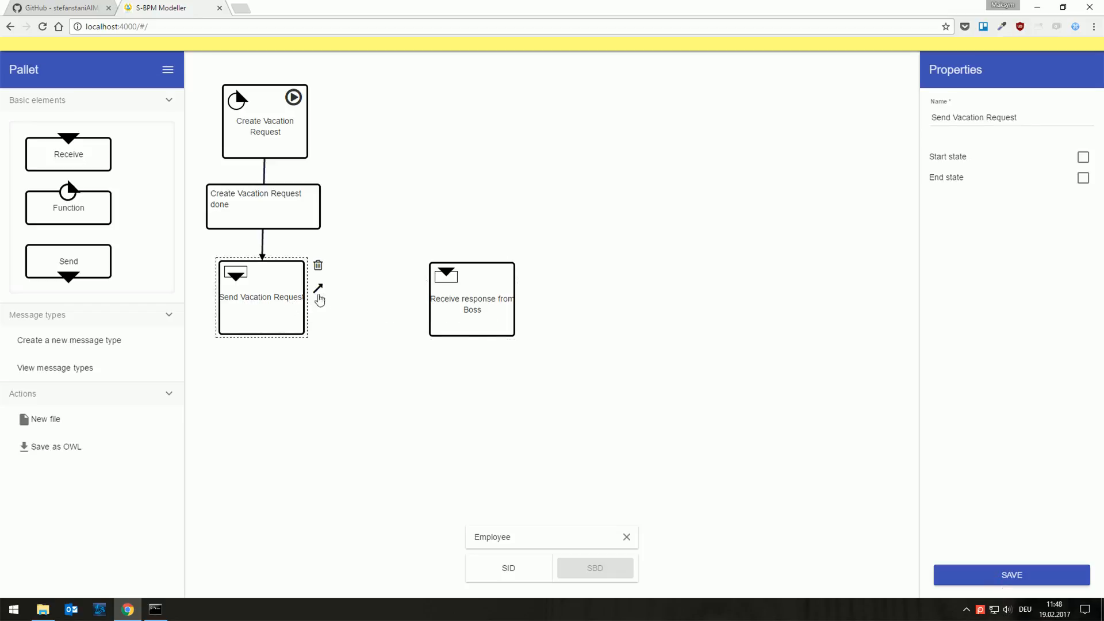
pyautogui.moveTo(319, 298); pyautogui.dragTo(535, 315)
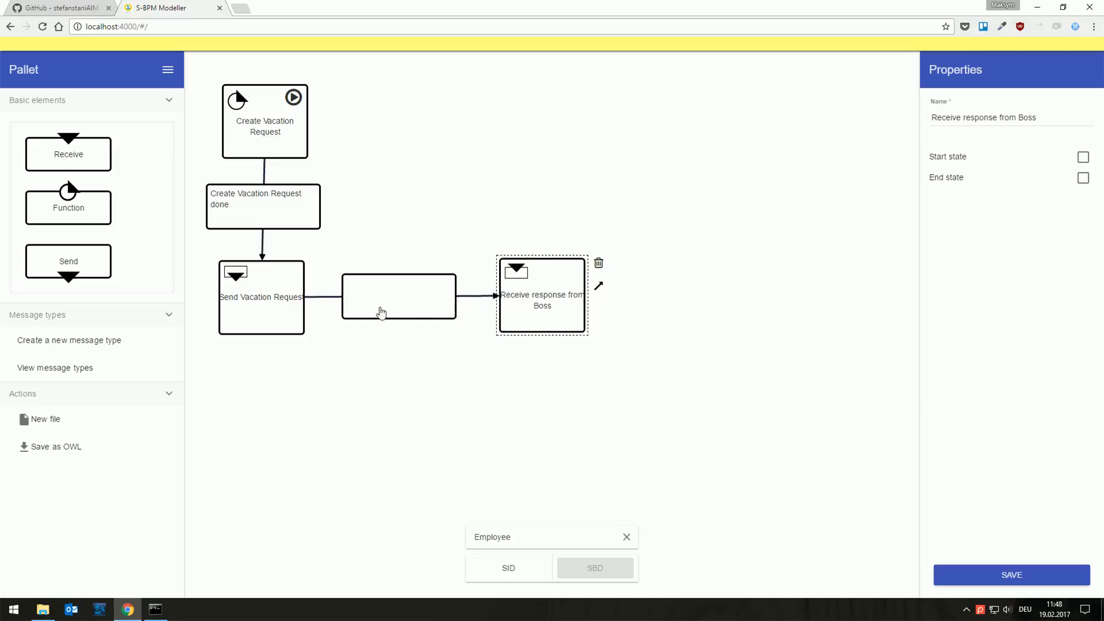
# Step: Set the send transition's receiver to Boss and its message to Vacation Request, and save it
pyautogui.click(376, 304)
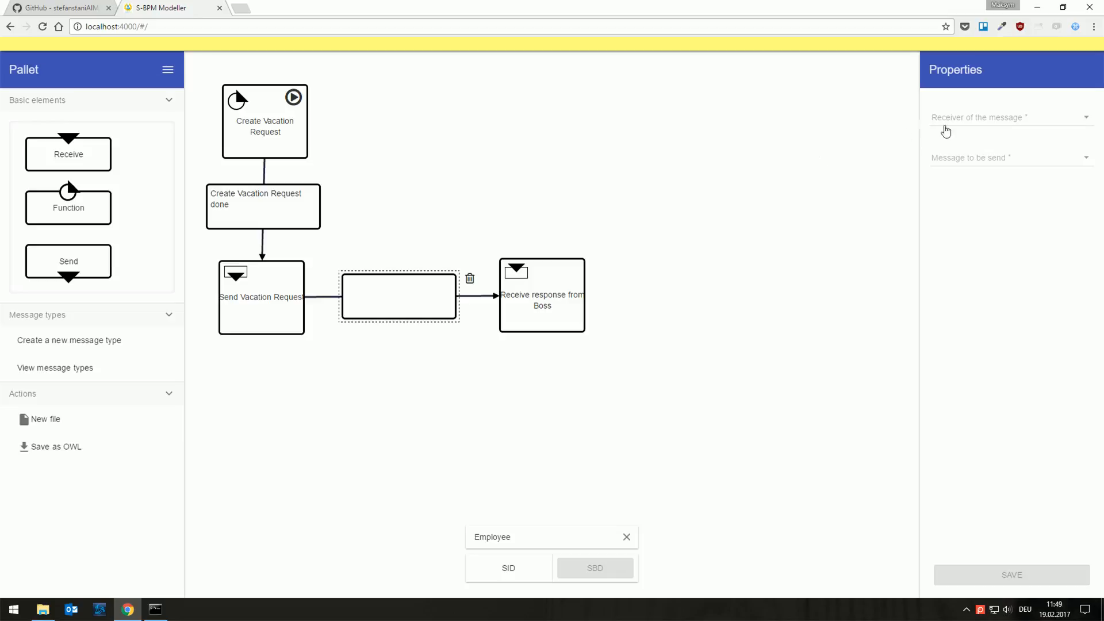
pyautogui.click(952, 120)
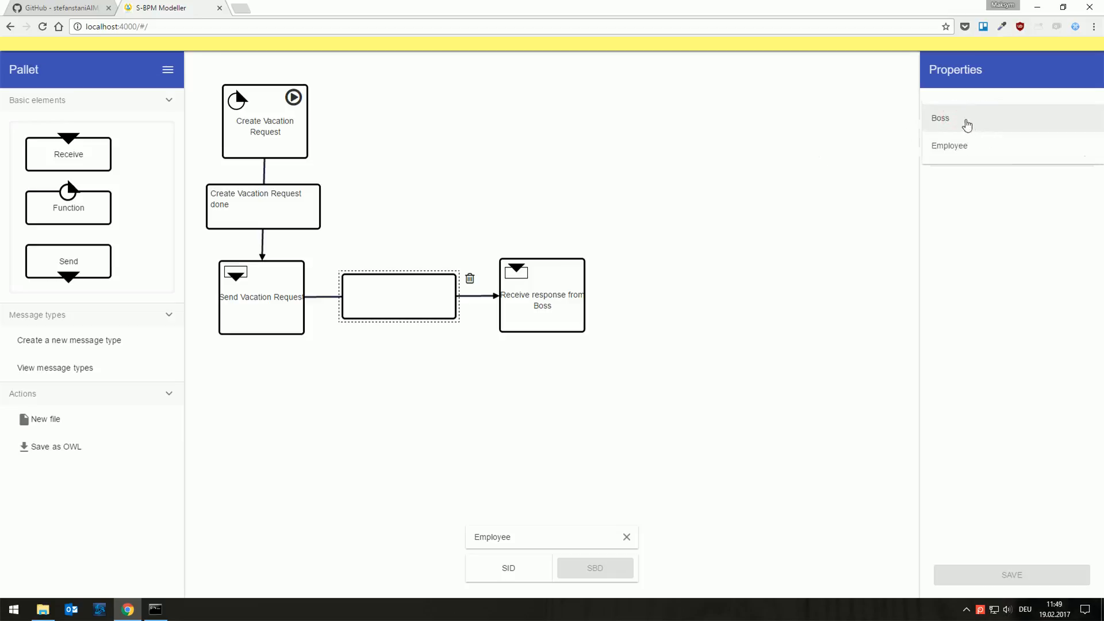
pyautogui.click(967, 119)
pyautogui.click(972, 152)
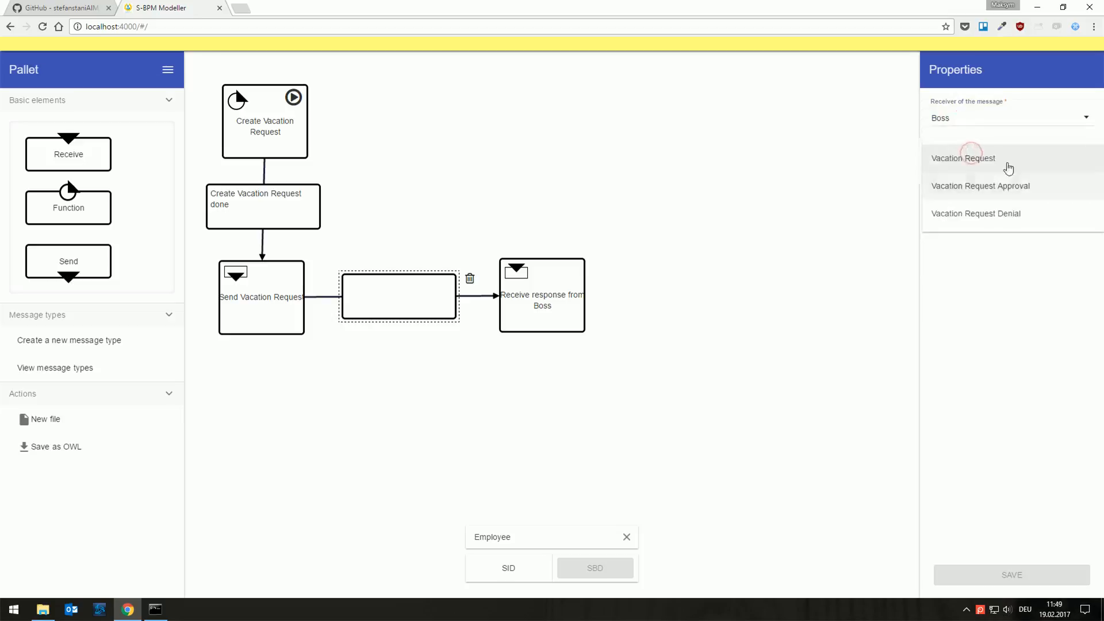
pyautogui.click(953, 159)
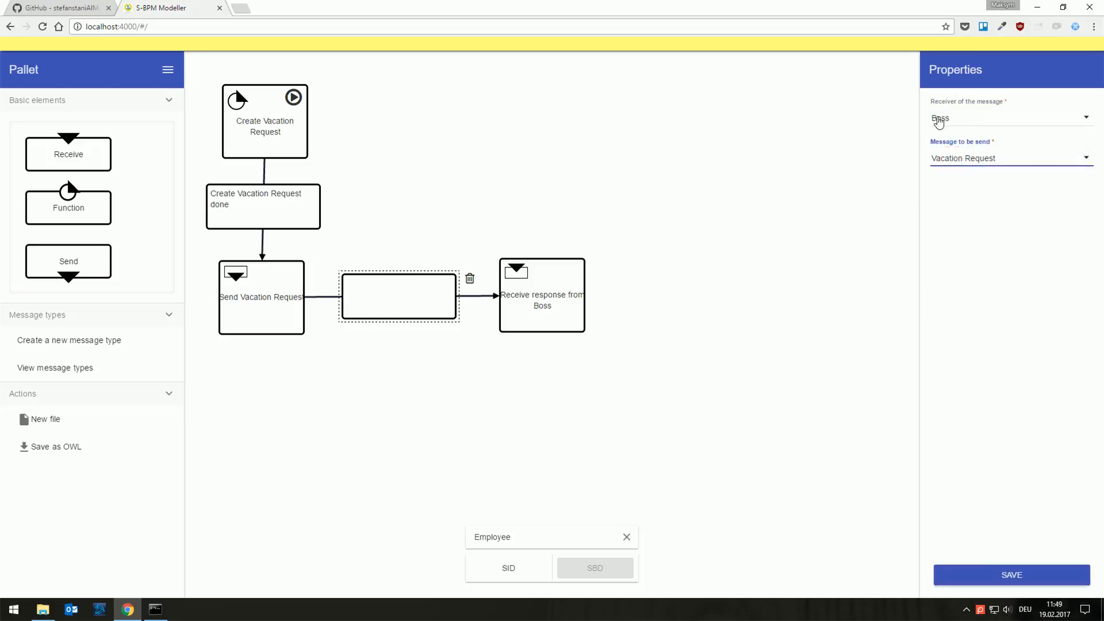
pyautogui.click(979, 578)
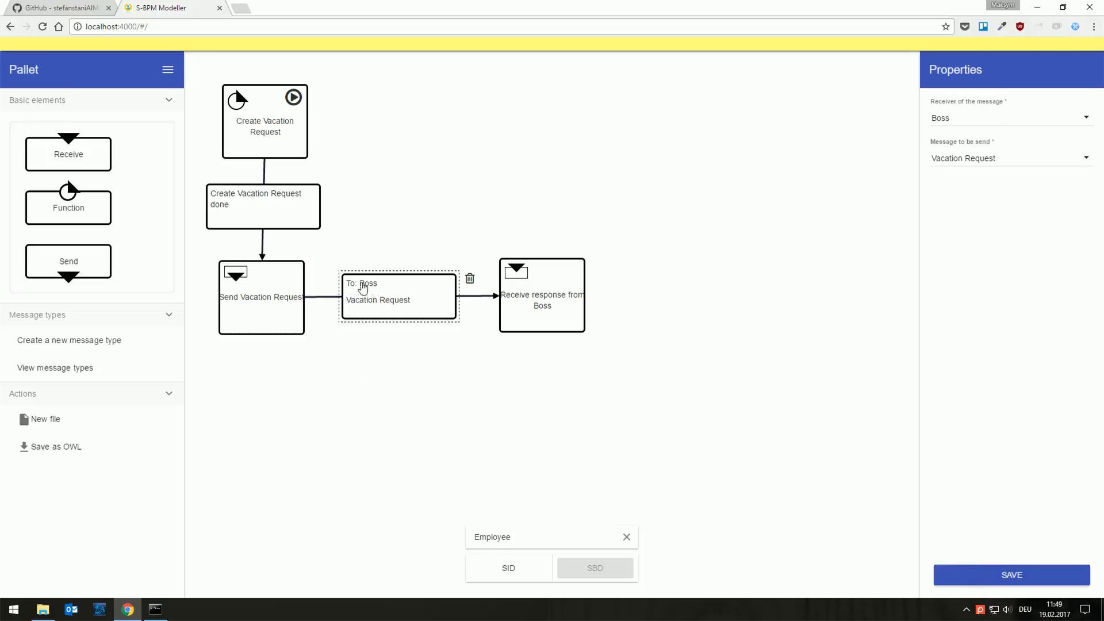
pyautogui.click(463, 405)
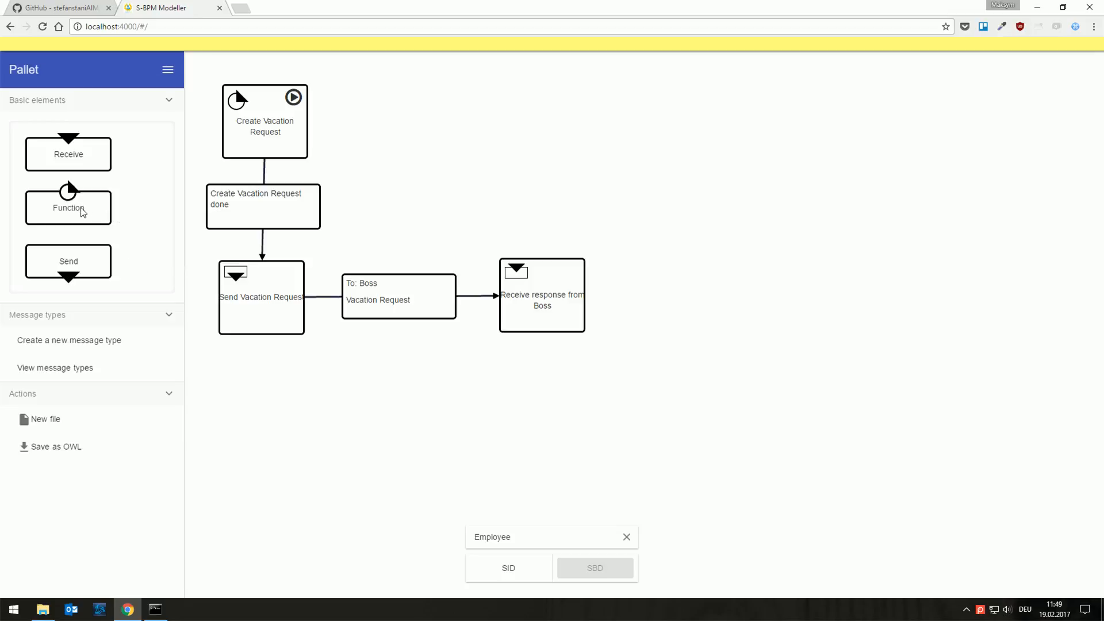
# Step: Add two Function states, one above and one below the Receive state, and name the upper one Approval
pyautogui.moveTo(65, 214); pyautogui.dragTo(651, 160)
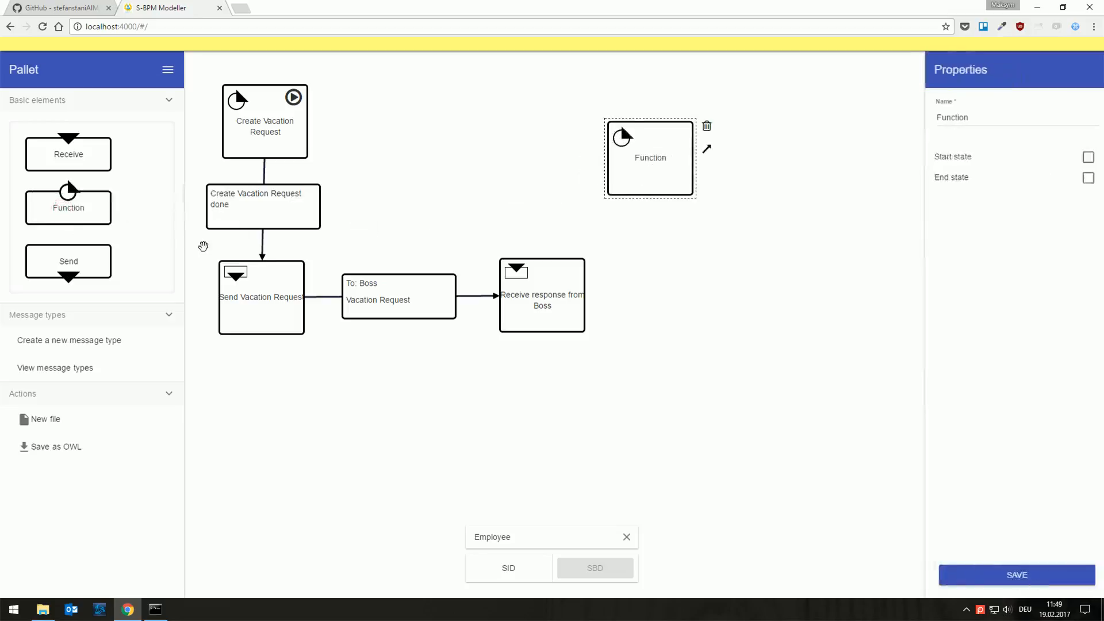
pyautogui.moveTo(64, 208); pyautogui.dragTo(643, 426)
pyautogui.click(651, 157)
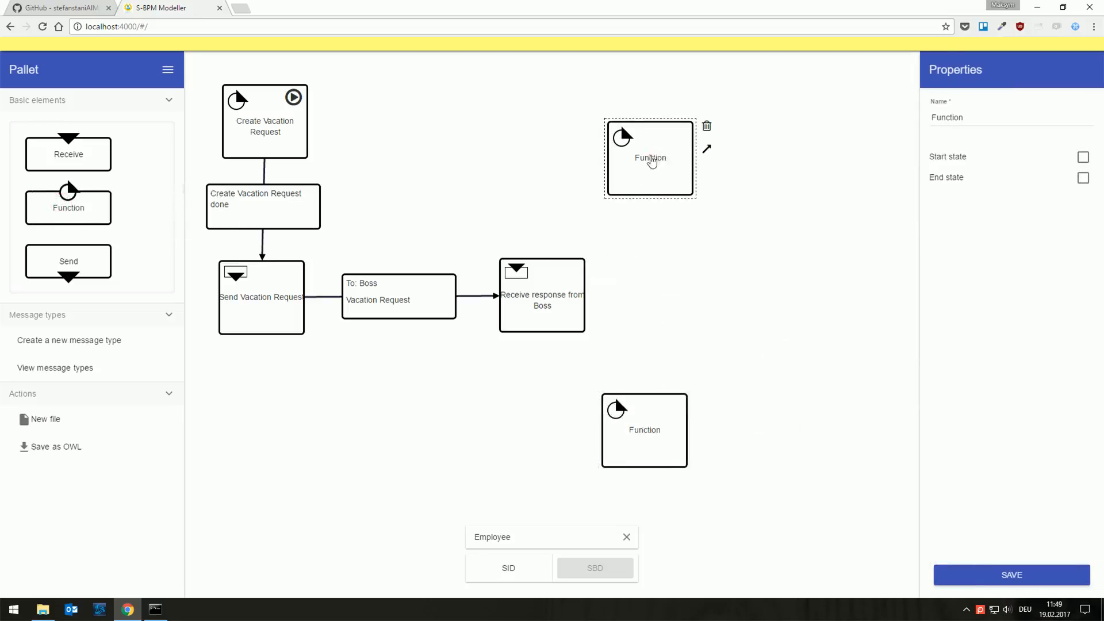
pyautogui.doubleClick(975, 119)
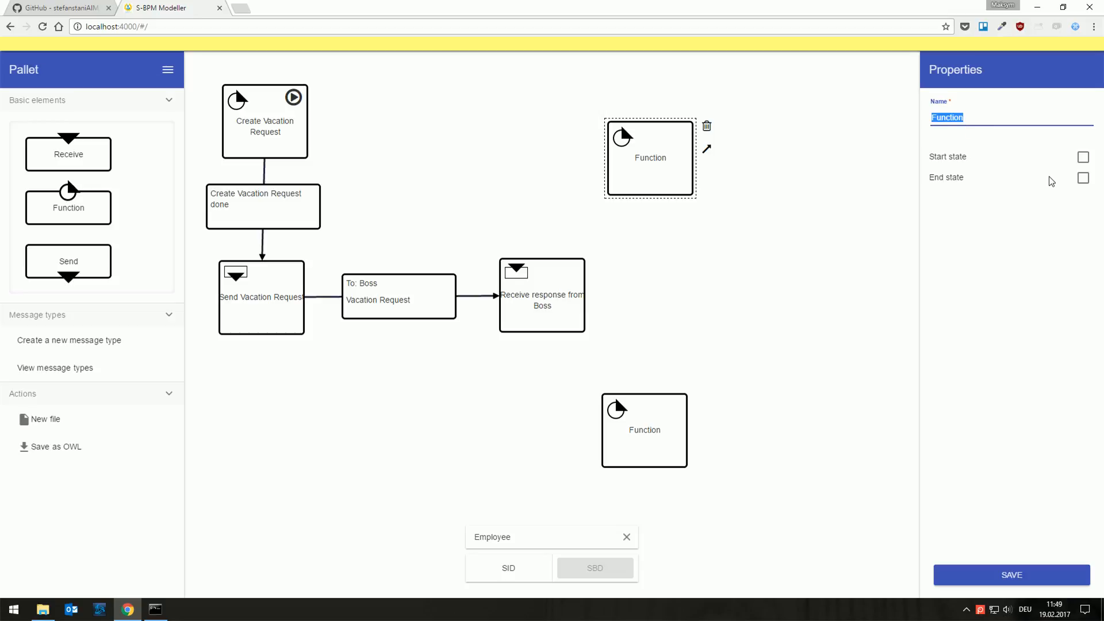
pyautogui.write('Approval')
pyautogui.click(972, 578)
# Step: Rename the lower Function state as Denial and save it
pyautogui.click(646, 440)
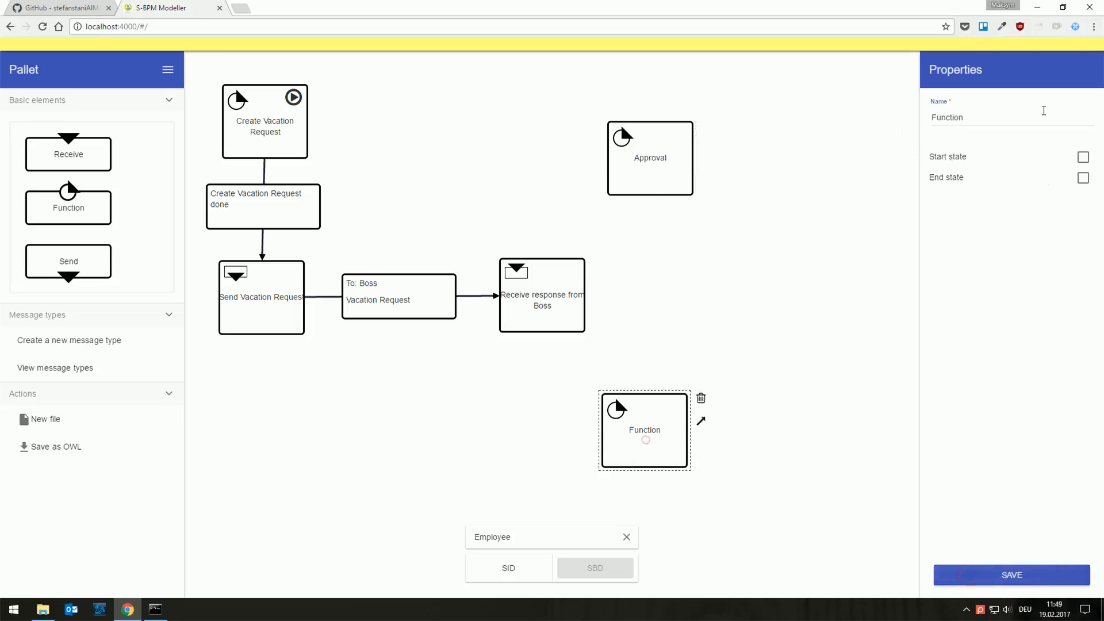
pyautogui.doubleClick(1000, 115)
pyautogui.write('Denial')
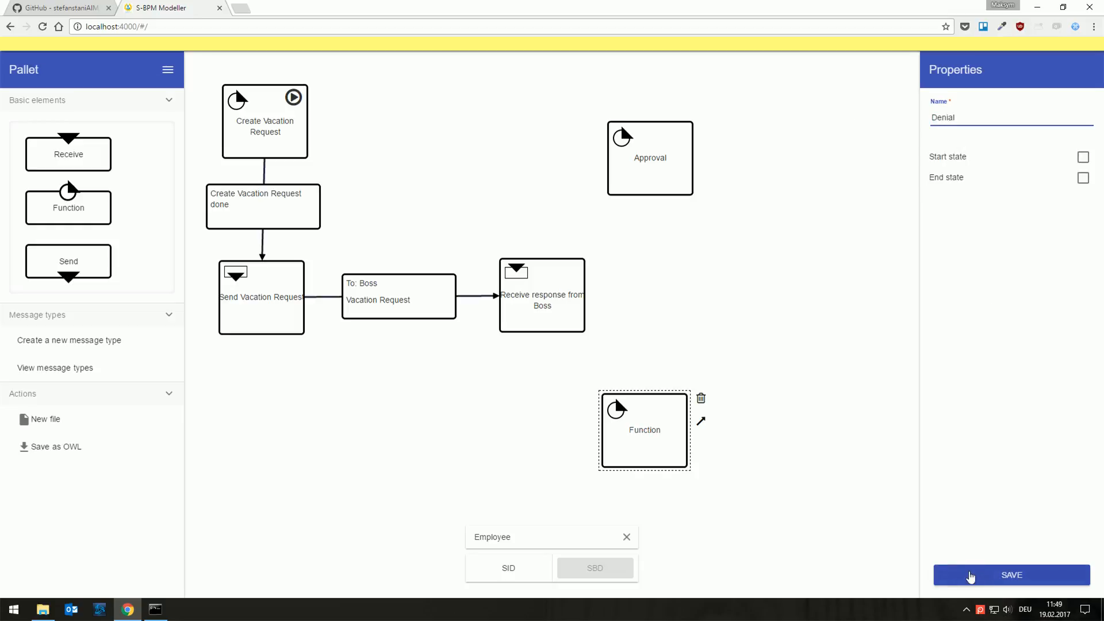
pyautogui.click(971, 578)
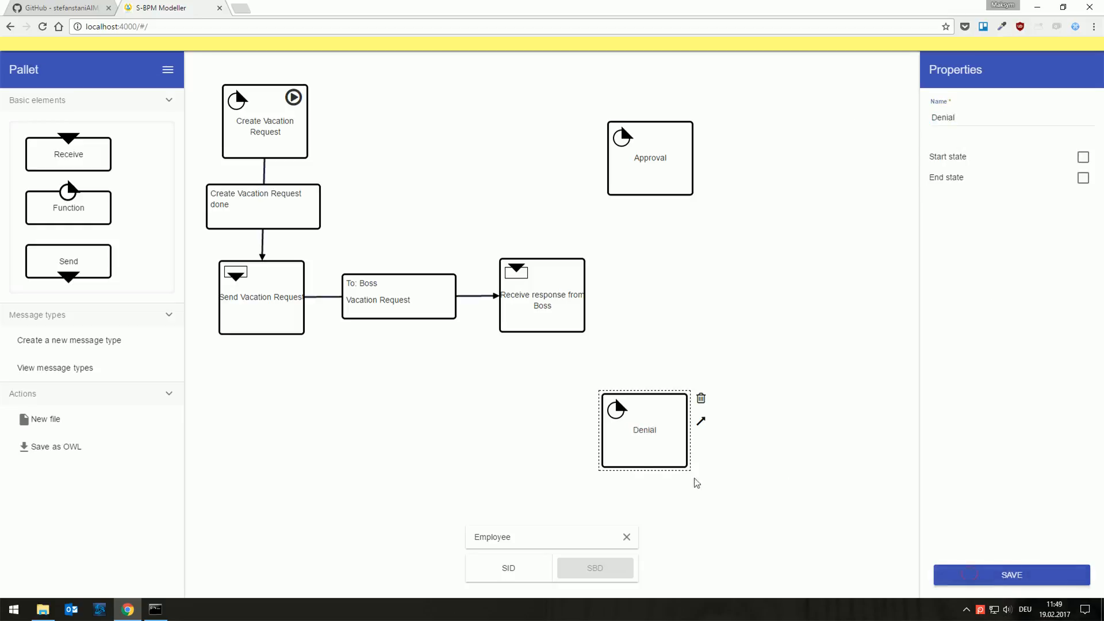
# Step: Reposition the Approval and Denial states slightly and connect Receive response from Boss to both of them
pyautogui.moveTo(633, 447); pyautogui.dragTo(658, 454)
pyautogui.click(538, 291)
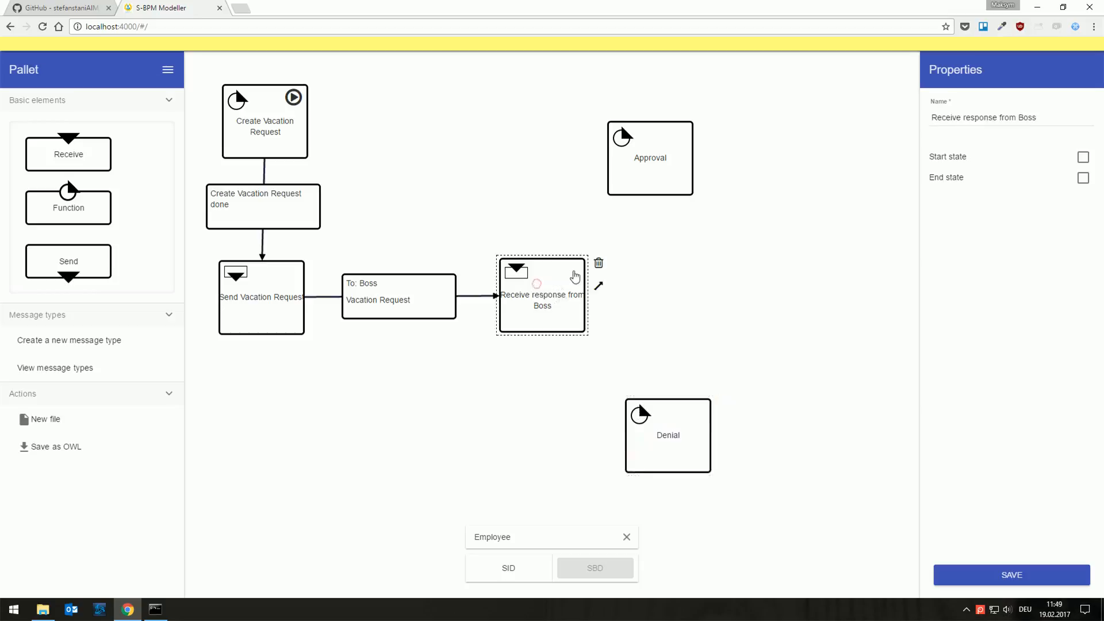
pyautogui.moveTo(646, 159); pyautogui.dragTo(661, 140)
pyautogui.click(561, 271)
pyautogui.moveTo(599, 286); pyautogui.dragTo(668, 447)
pyautogui.click(544, 307)
# Step: Set the transition to Approval to receive Vacation Request Approval from Boss and save it
pyautogui.click(633, 231)
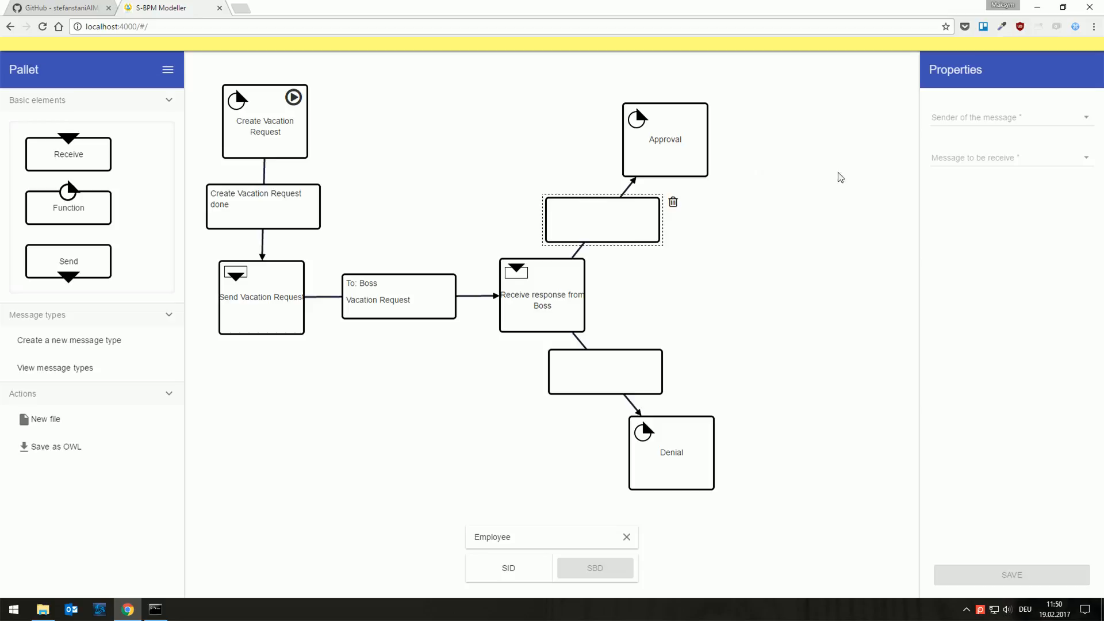
pyautogui.click(954, 121)
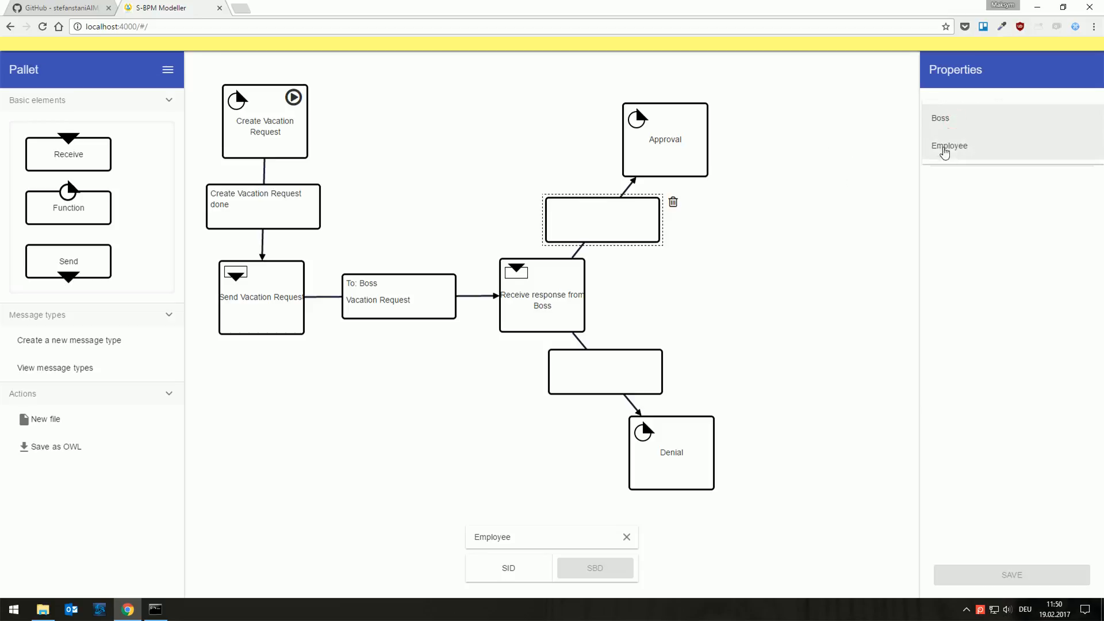
pyautogui.click(939, 118)
pyautogui.click(955, 156)
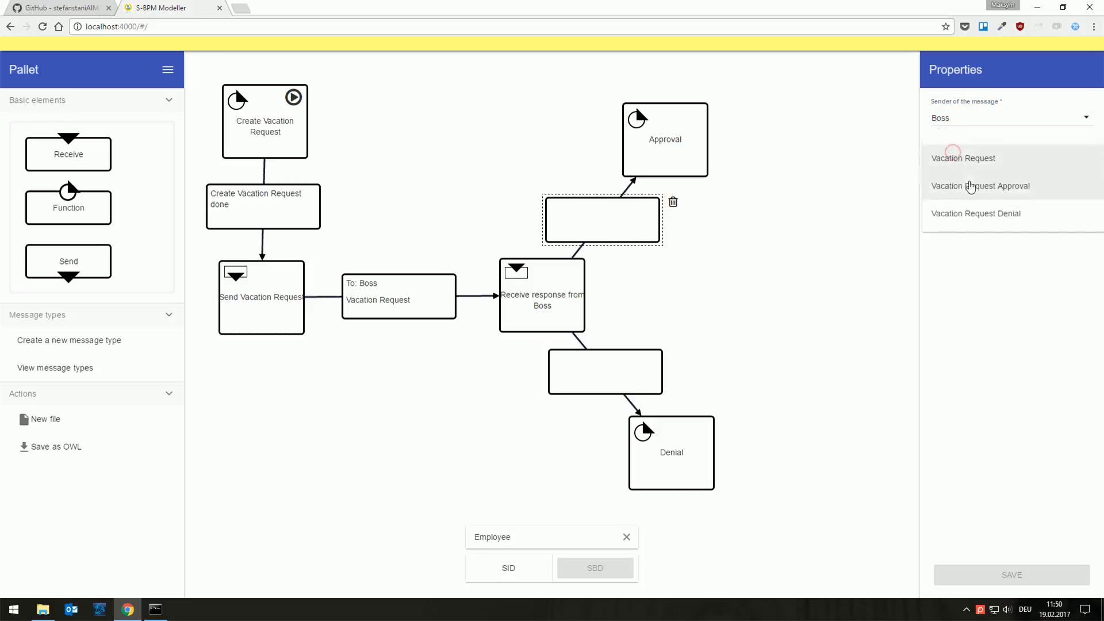
pyautogui.click(974, 185)
pyautogui.click(969, 584)
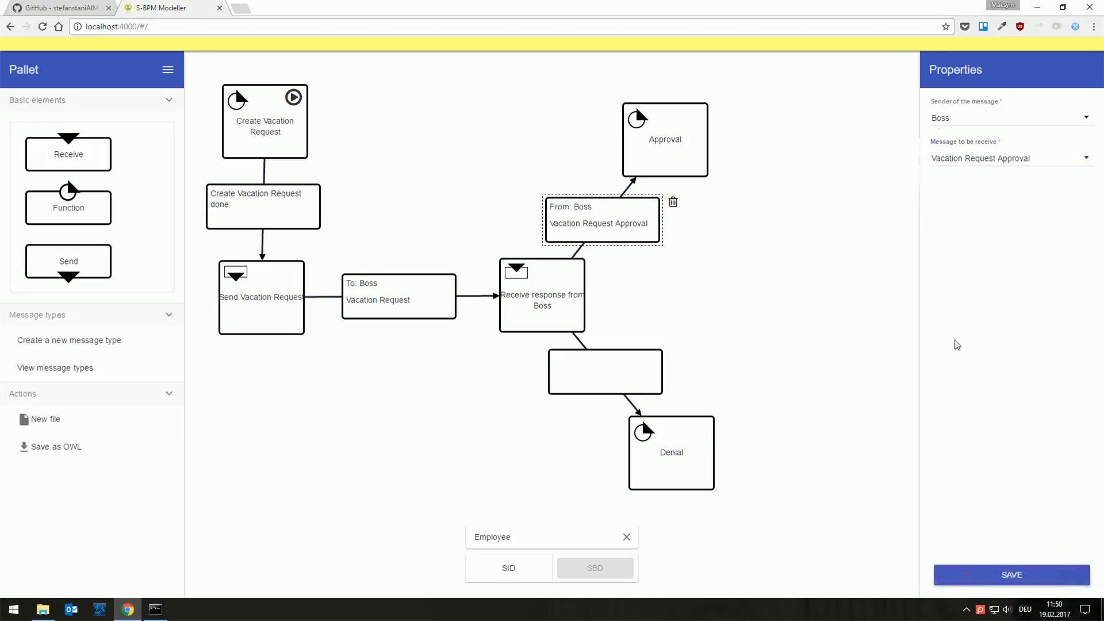
# Step: Set the transition to Denial to receive Vacation Request Denial from Boss and save it
pyautogui.click(622, 372)
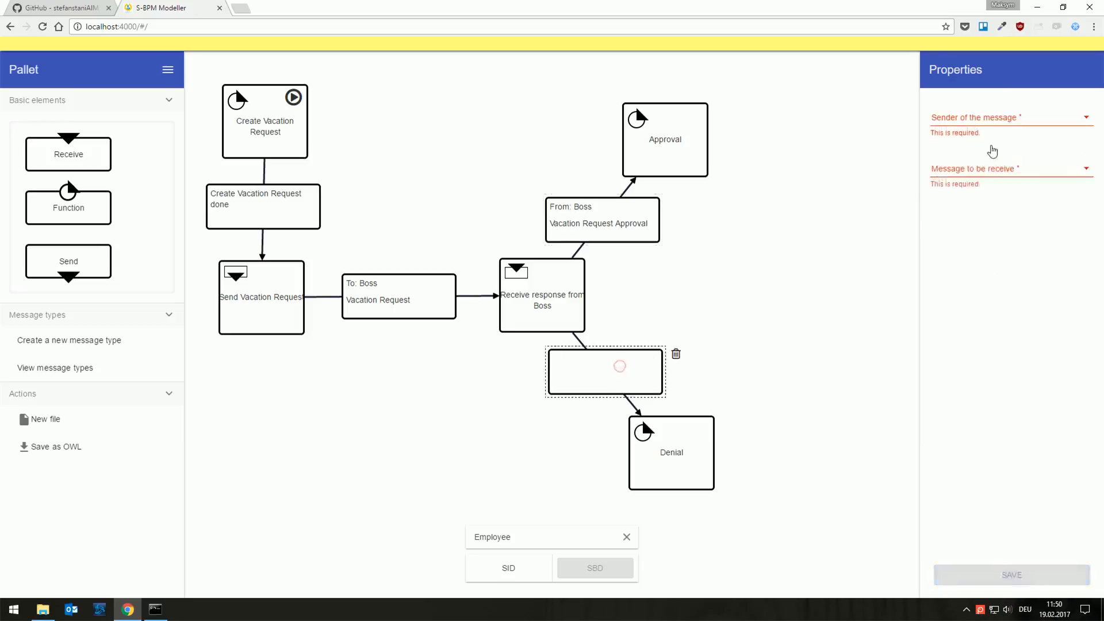
pyautogui.click(967, 117)
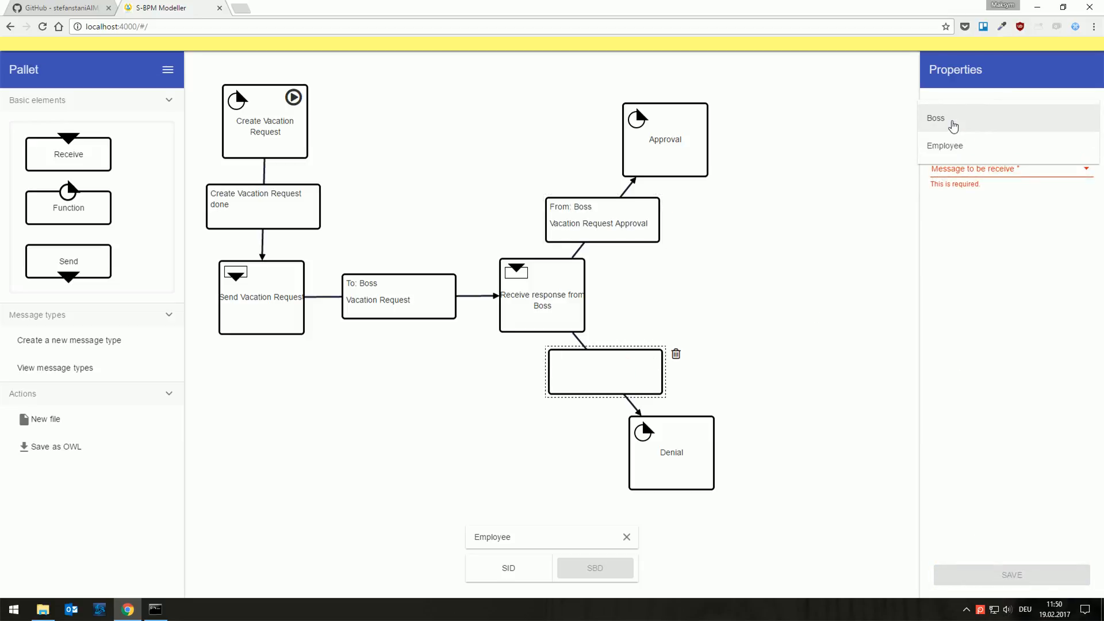
pyautogui.click(952, 121)
pyautogui.click(950, 167)
pyautogui.click(972, 215)
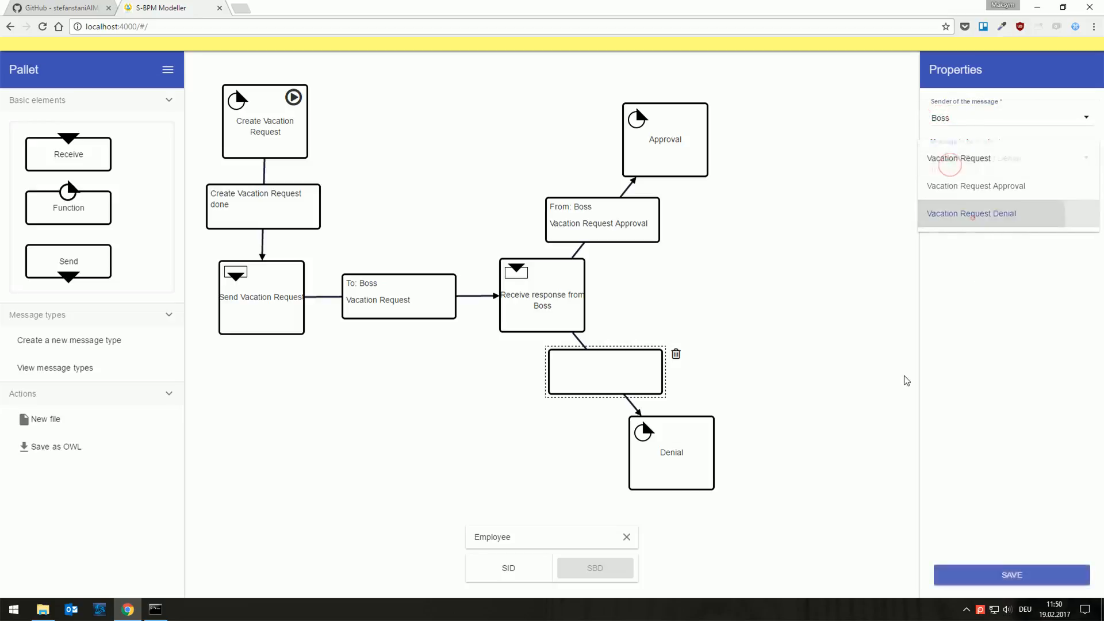
pyautogui.click(950, 582)
pyautogui.click(841, 355)
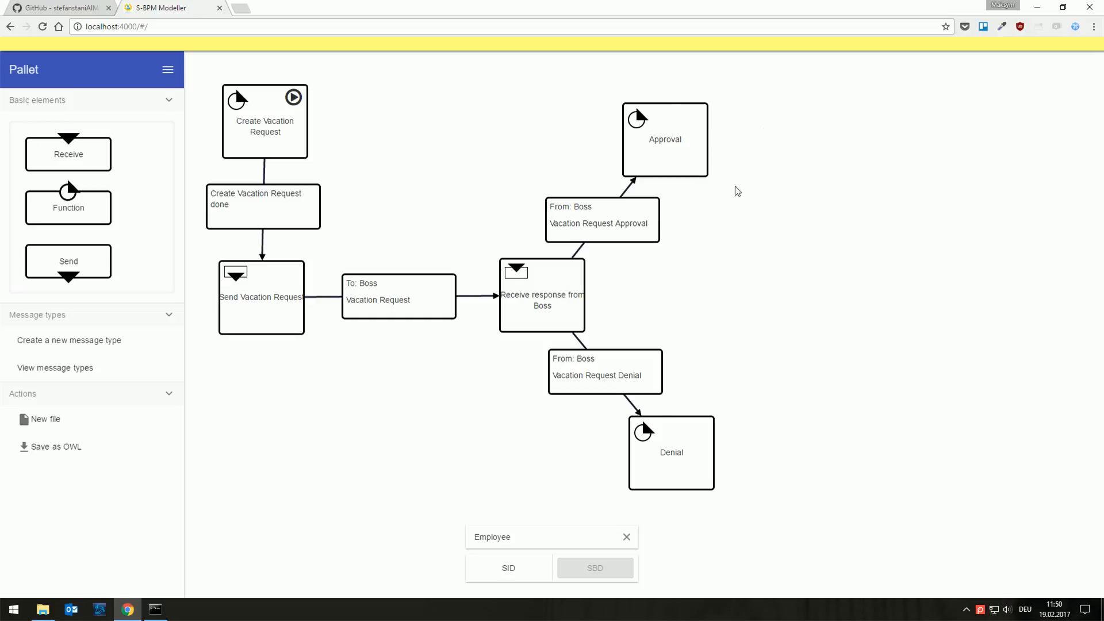
# Step: Add a Function state between and beyond Approval and Denial, name it End, mark it as an end state and save it
pyautogui.moveTo(63, 193); pyautogui.dragTo(791, 290)
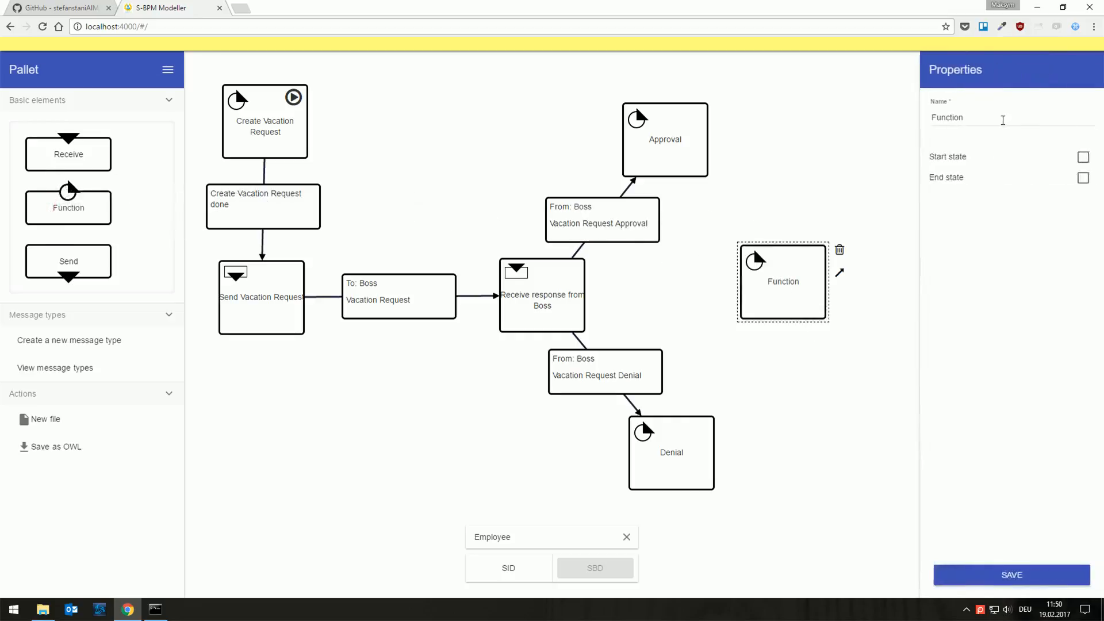
pyautogui.doubleClick(1004, 117)
pyautogui.write('End')
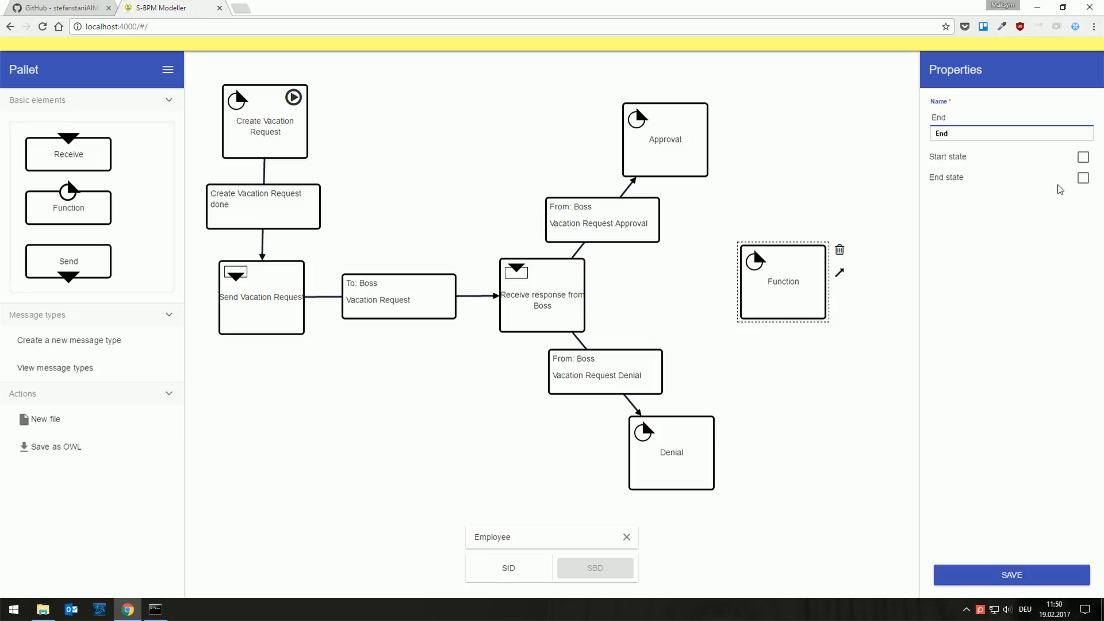
pyautogui.click(1083, 178)
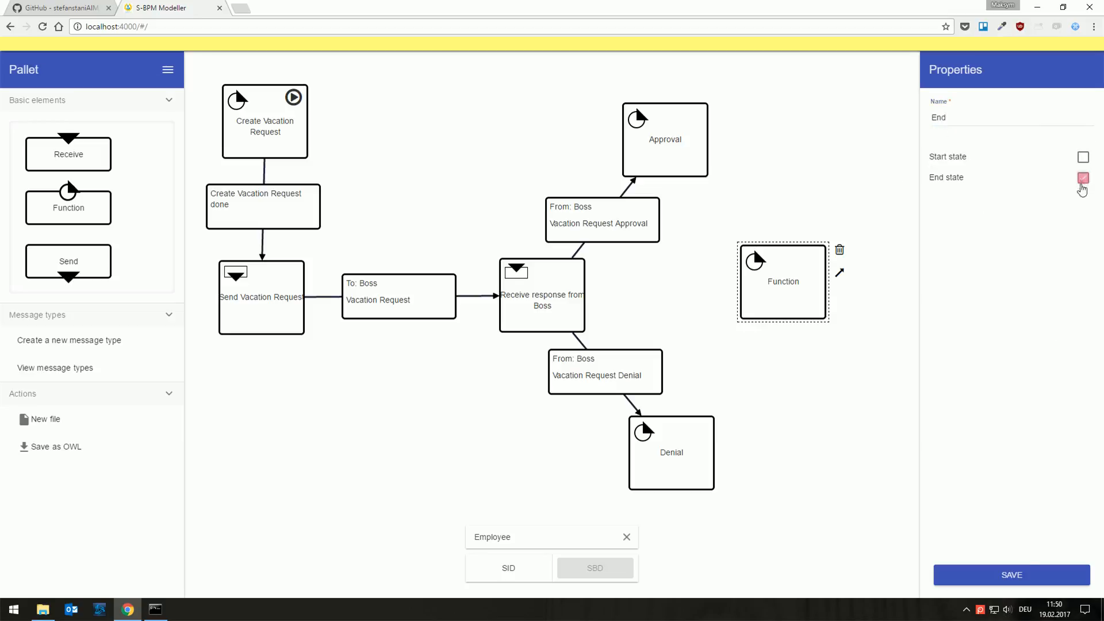
pyautogui.click(1027, 575)
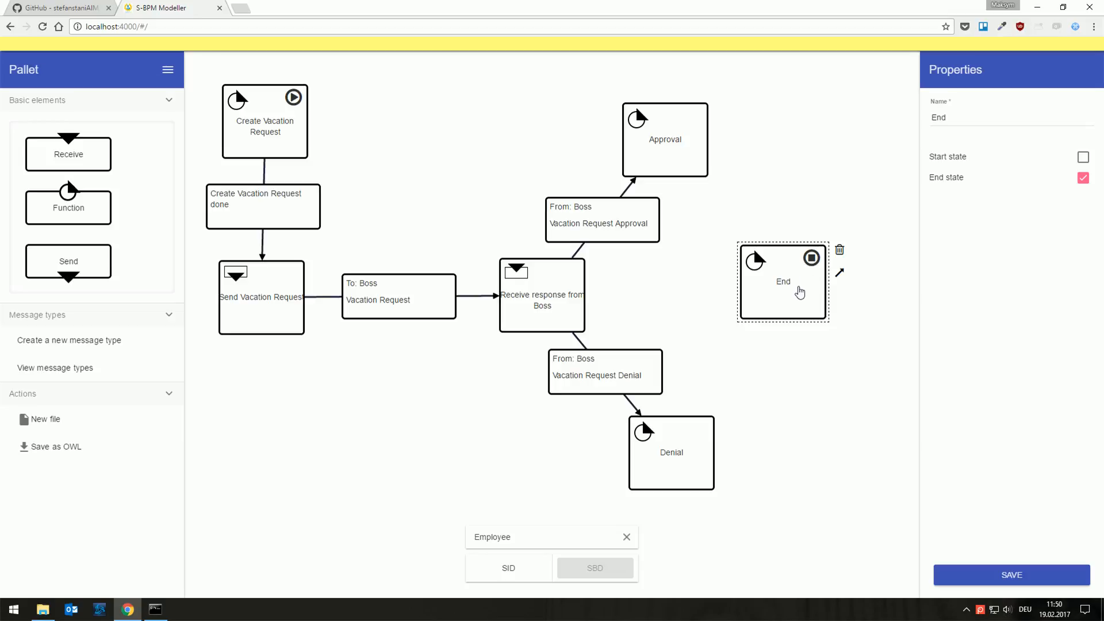
# Step: Connect both the Approval and Denial states to the End state
pyautogui.click(691, 143)
pyautogui.moveTo(735, 136); pyautogui.dragTo(784, 258)
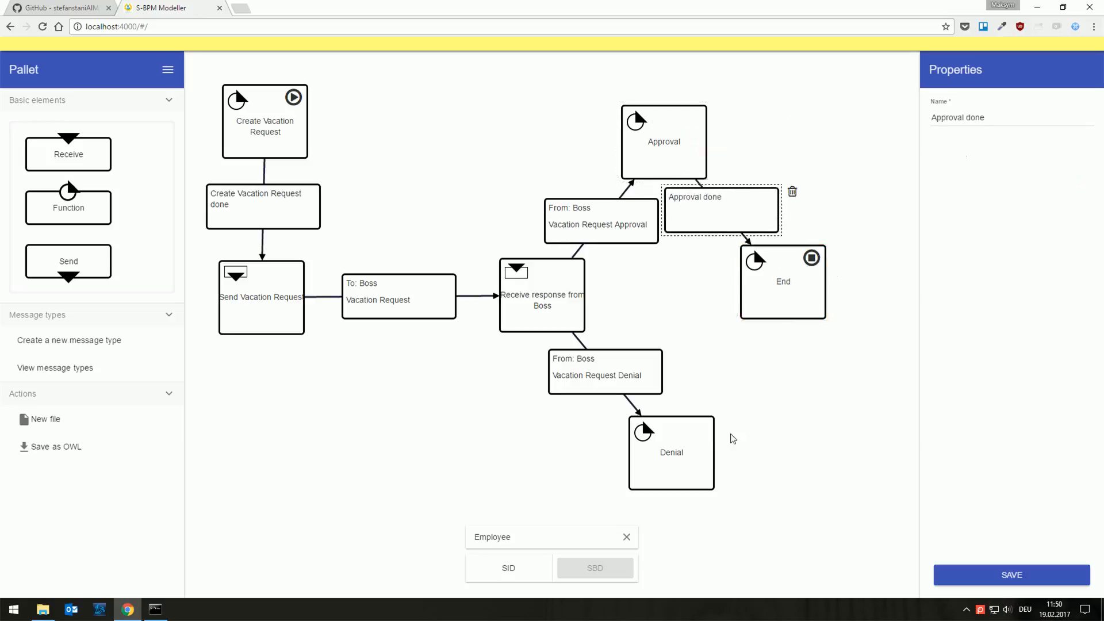
pyautogui.click(711, 443)
pyautogui.moveTo(735, 442); pyautogui.dragTo(823, 289)
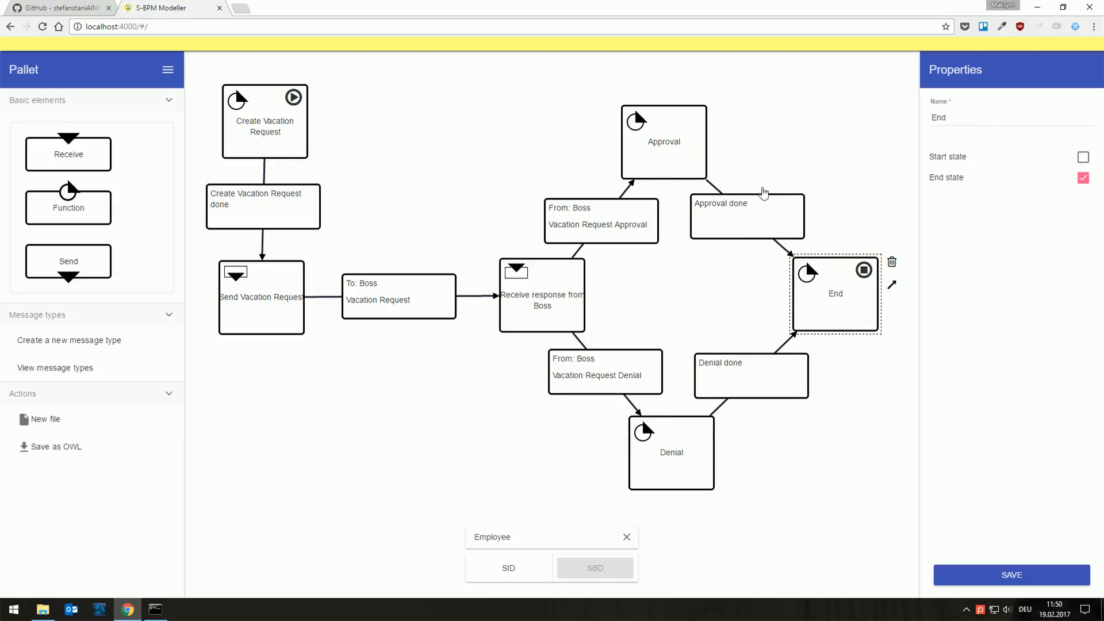
# Step: Rename the transition from Approval to End as Approval received and save it
pyautogui.click(754, 217)
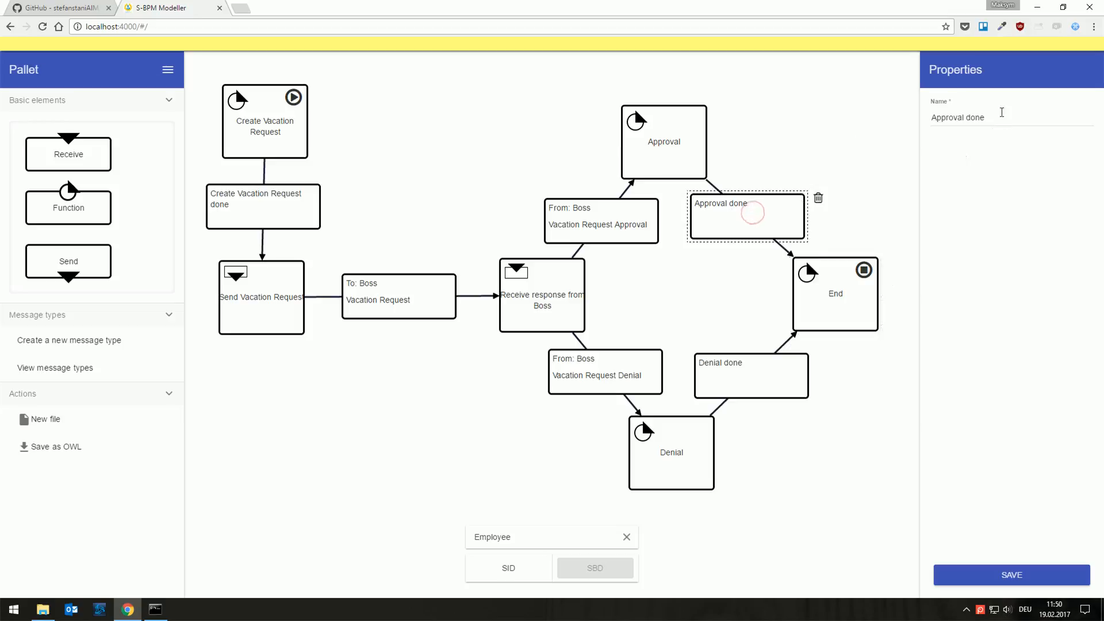
pyautogui.moveTo(1003, 122); pyautogui.dragTo(966, 122)
pyautogui.write('receive')
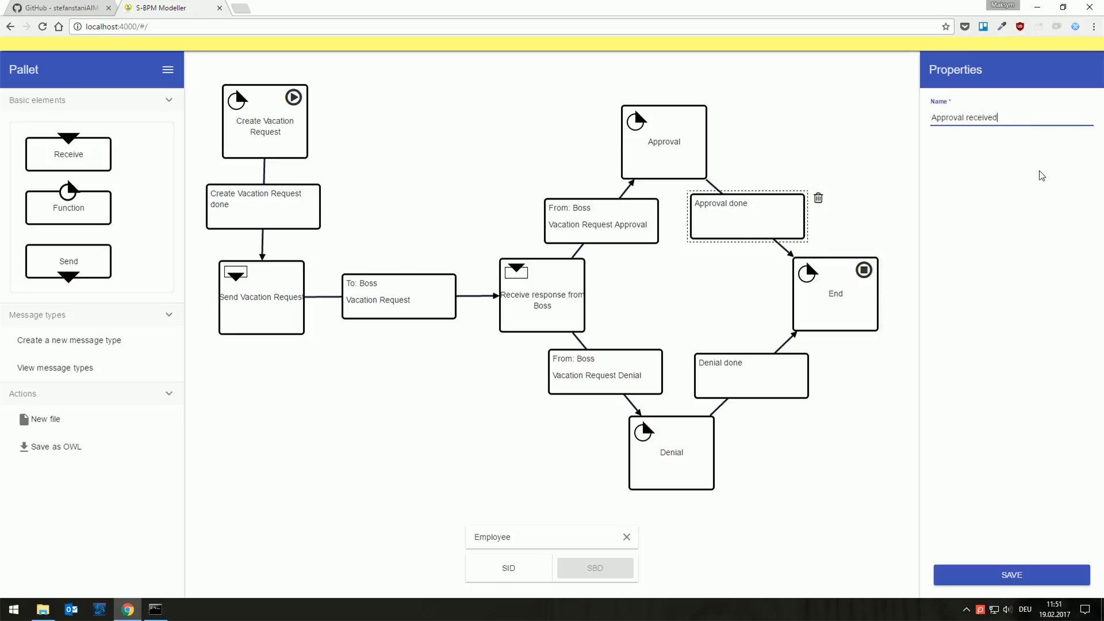
pyautogui.click(1031, 572)
# Step: Rename the transition from Denial to End as Denial received and save it
pyautogui.click(747, 391)
pyautogui.moveTo(985, 119); pyautogui.dragTo(959, 115)
pyautogui.write('rec')
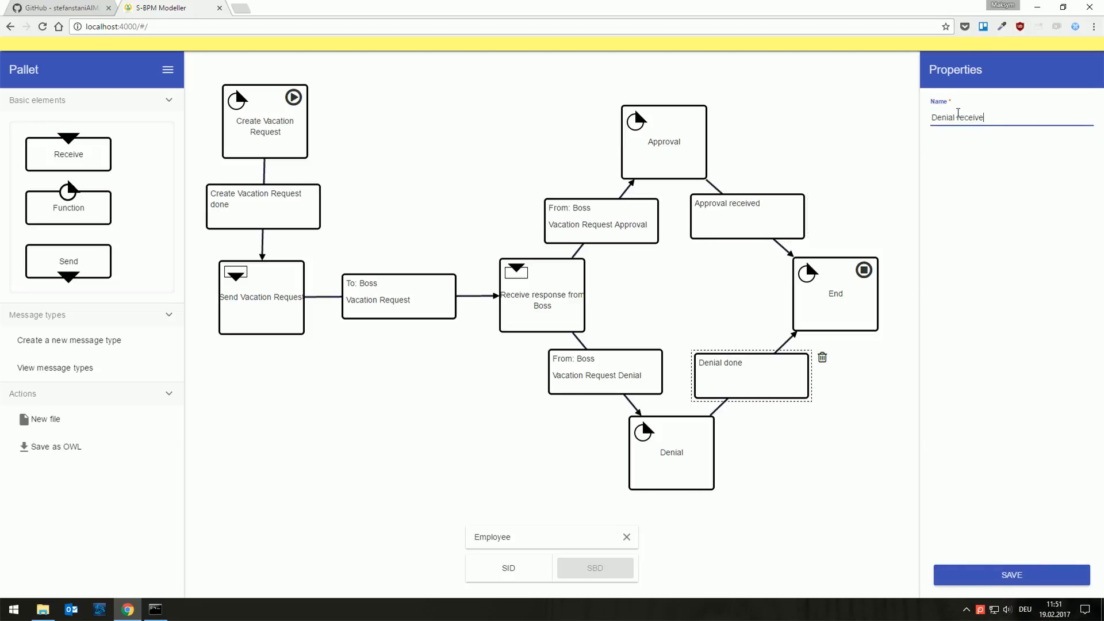
pyautogui.click(1036, 575)
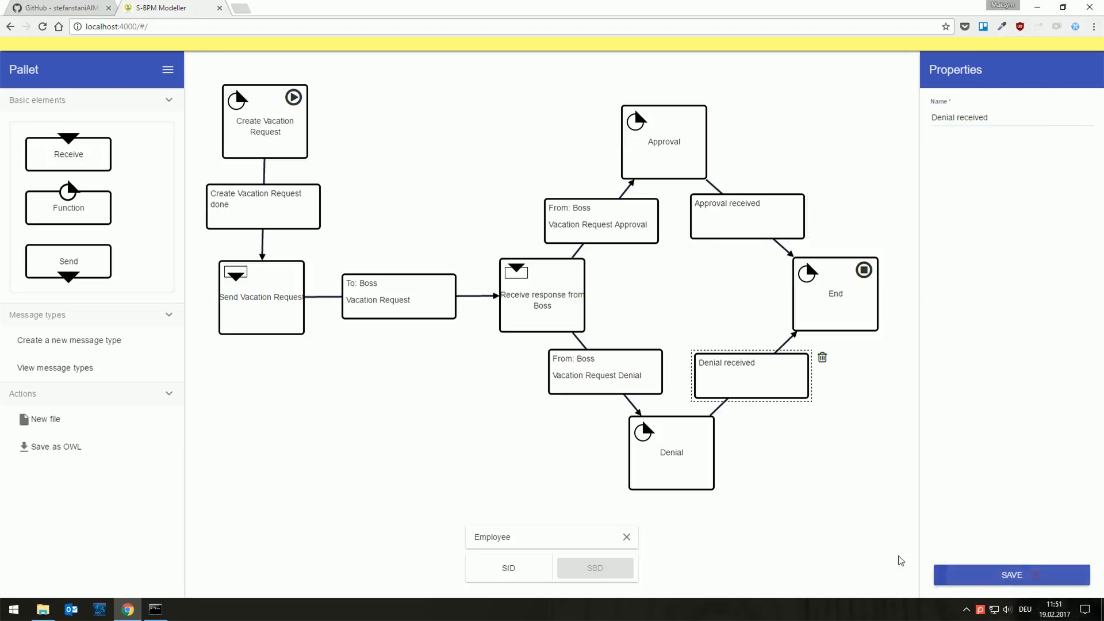
pyautogui.click(834, 514)
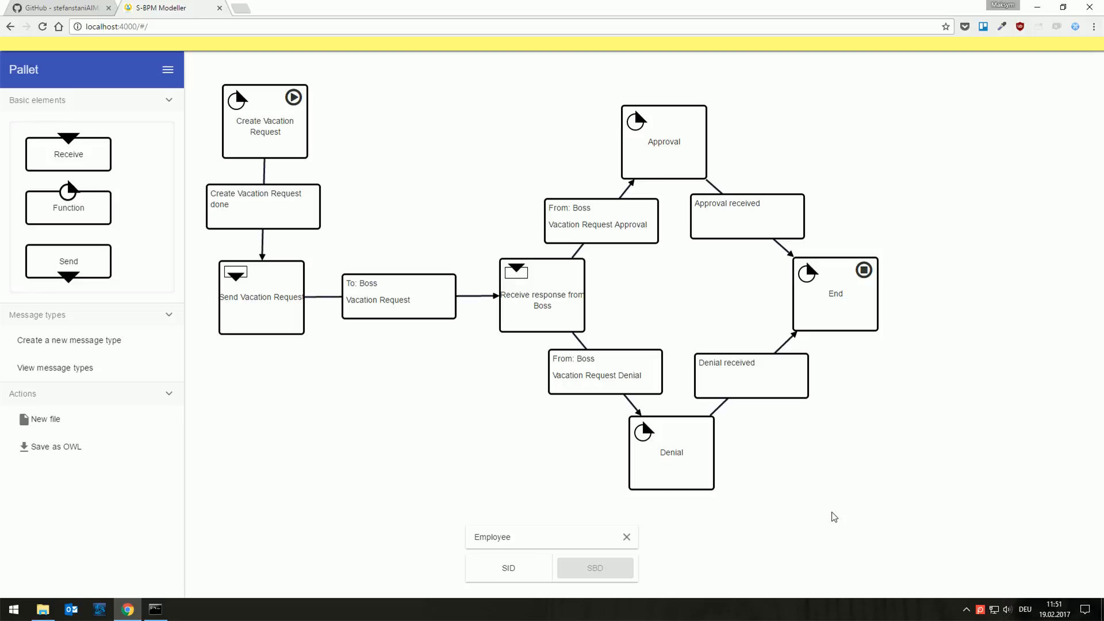
# Step: Switch to the Boss subject's behavior diagram and add a Receive state near the canvas's upper-left corner
pyautogui.click(627, 536)
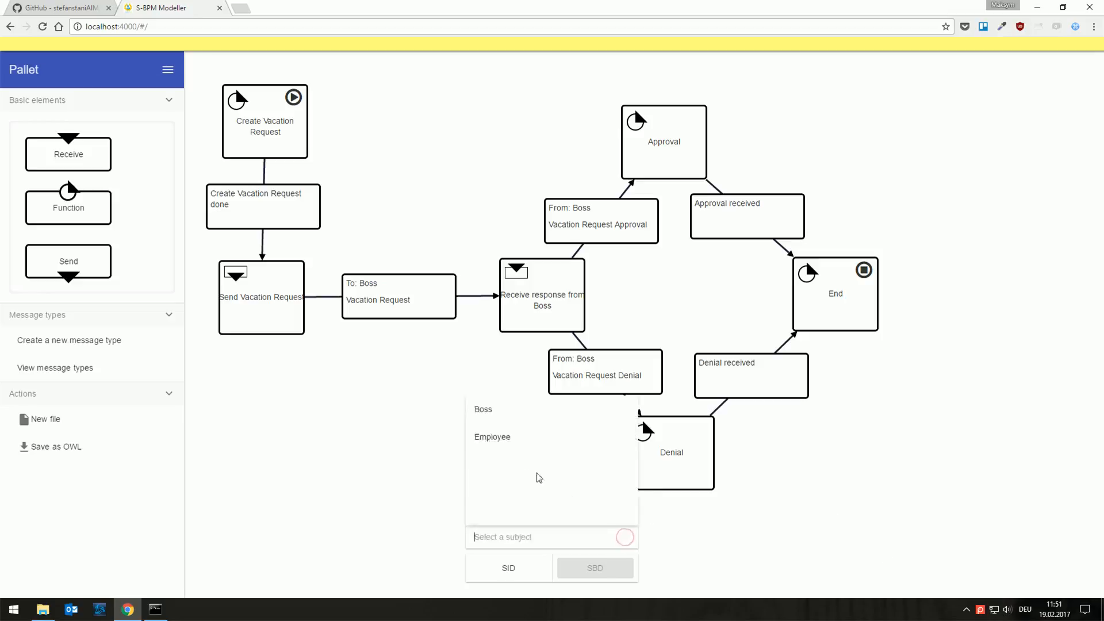
pyautogui.click(477, 412)
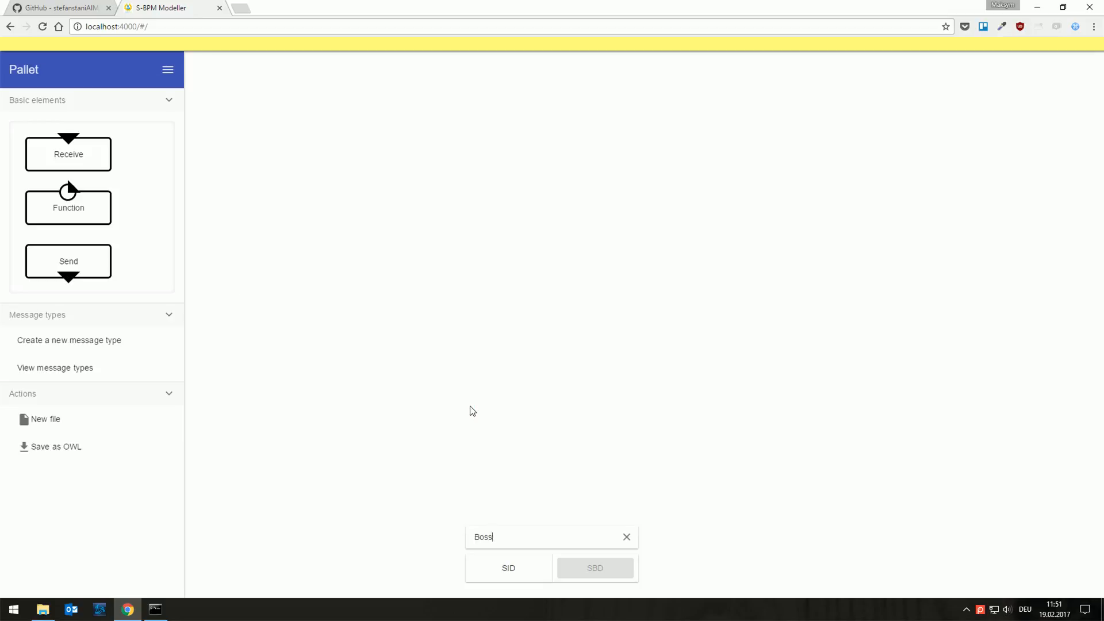
pyautogui.moveTo(86, 155); pyautogui.dragTo(291, 126)
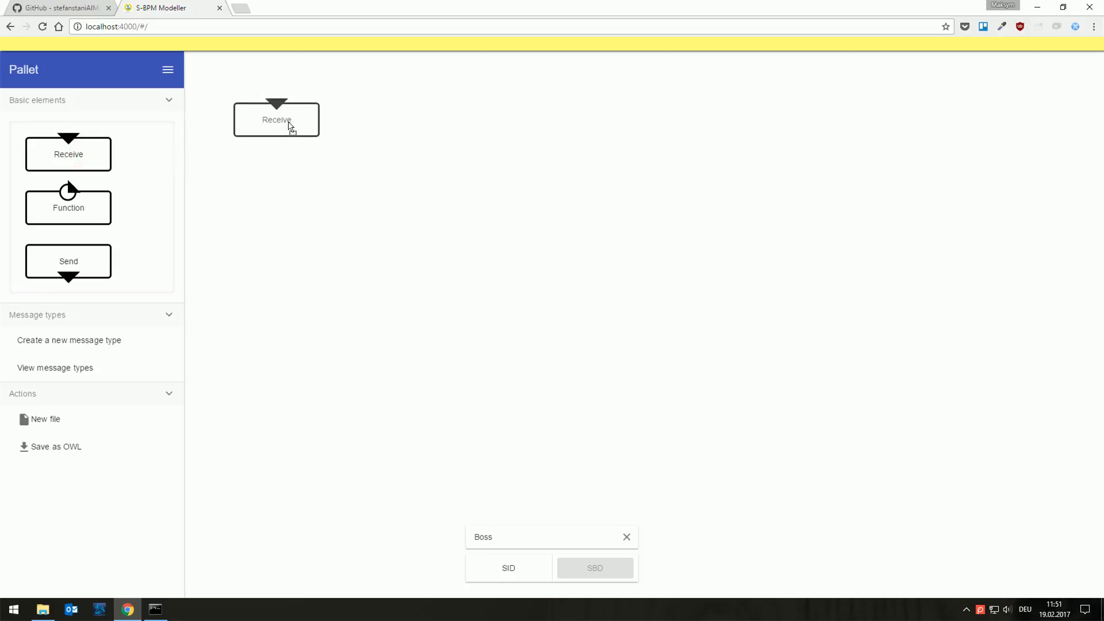
pyautogui.click(291, 127)
# Step: Name the Receive state Receive Vacation Request, mark it as the start state and save it
pyautogui.click(968, 118)
pyautogui.write('V')
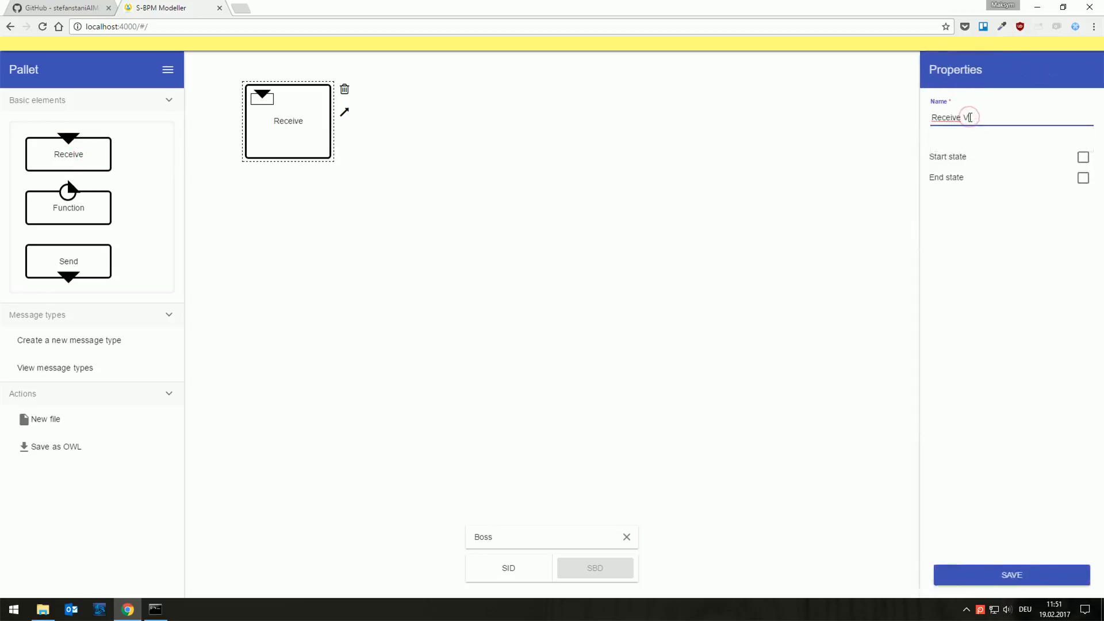
pyautogui.write('acation Request')
pyautogui.click(1084, 157)
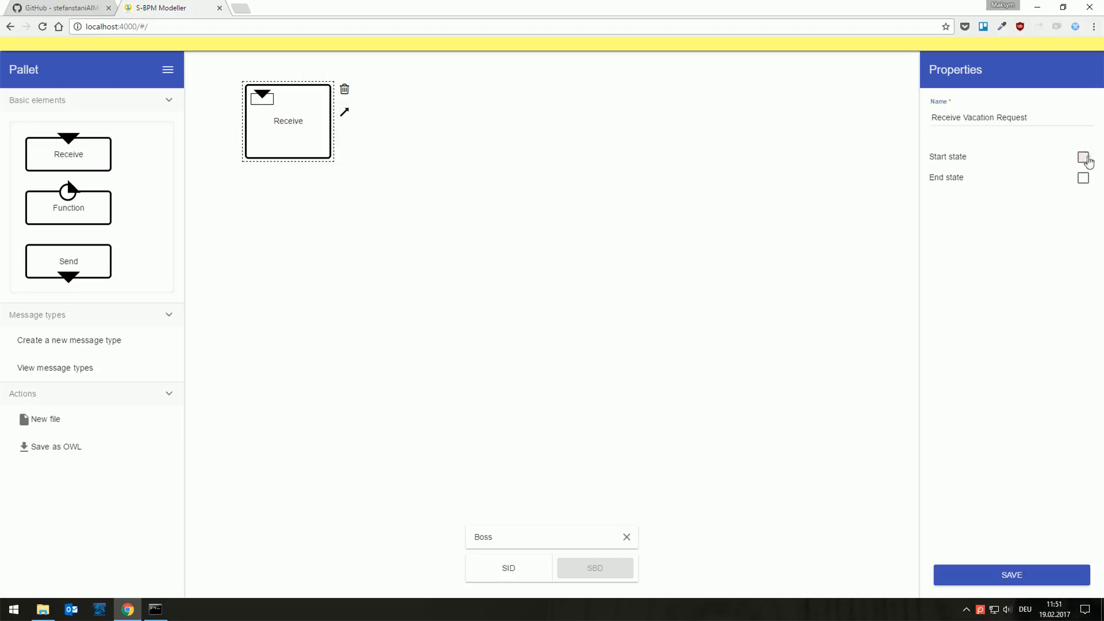
pyautogui.click(1011, 574)
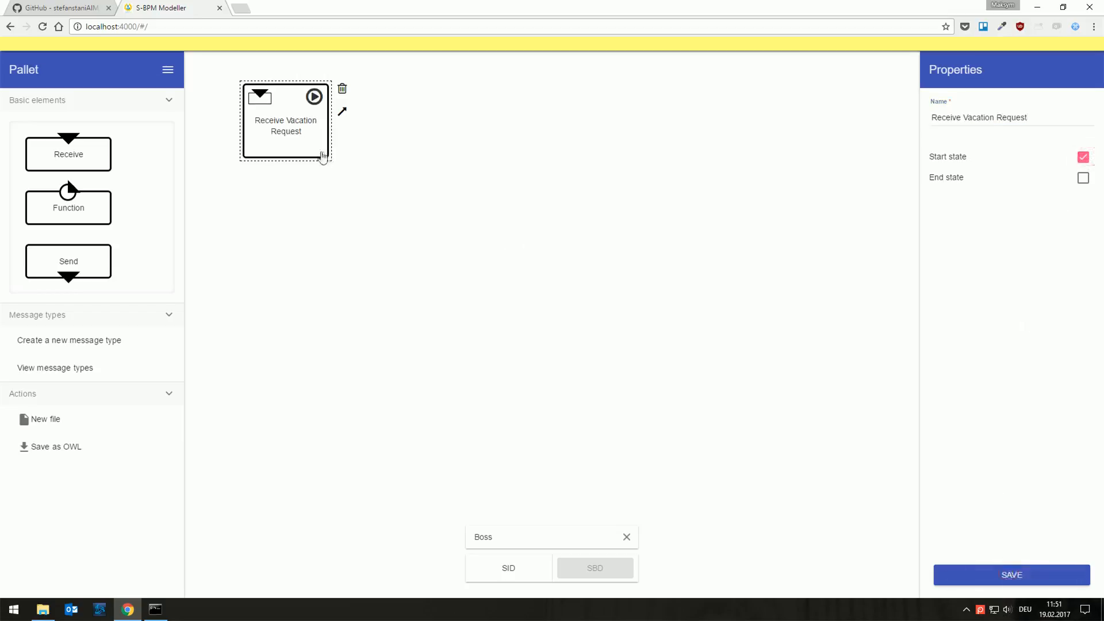
pyautogui.click(308, 171)
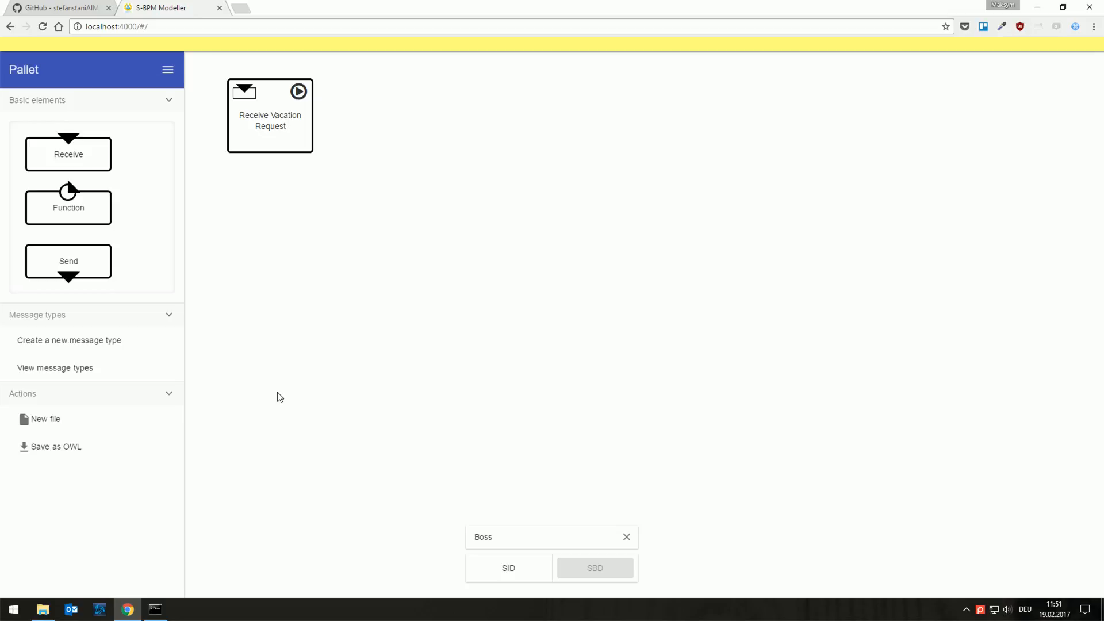
# Step: Add a Function state below Receive Vacation Request, name it Approve or deny Vacation Request and save it
pyautogui.moveTo(75, 201); pyautogui.dragTo(276, 293)
pyautogui.moveTo(986, 119); pyautogui.dragTo(897, 123)
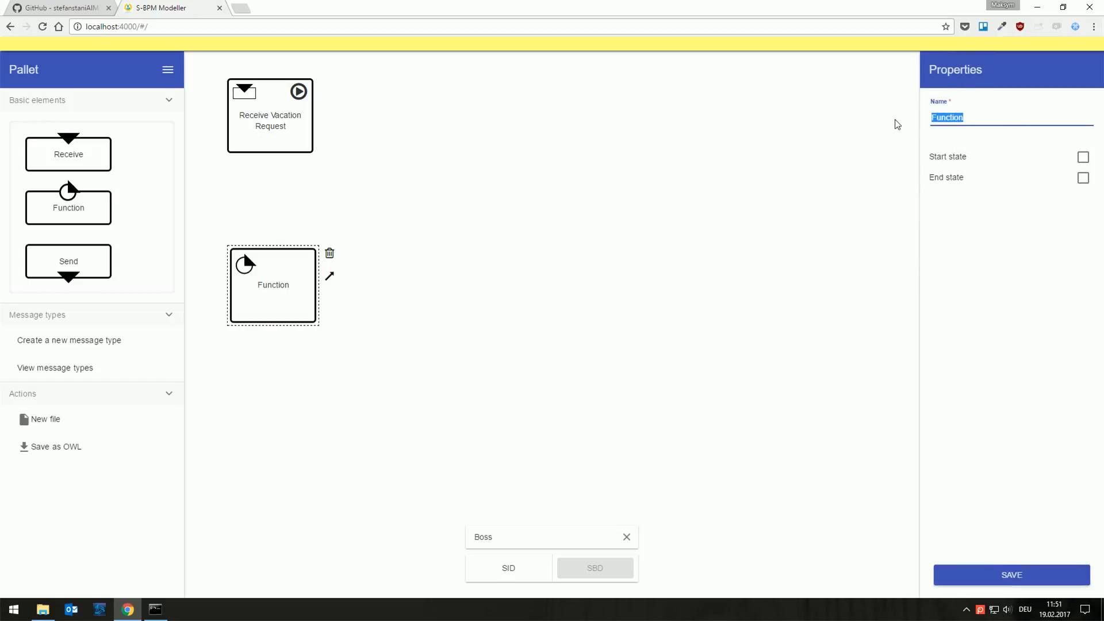
pyautogui.write('Approve or deny Vaca')
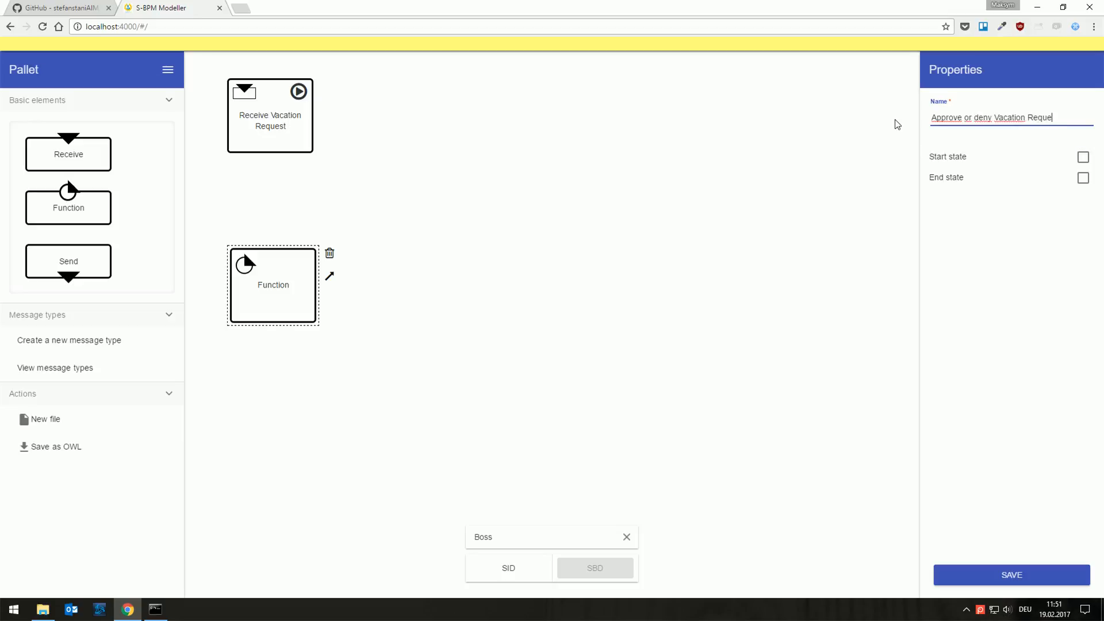
pyautogui.click(991, 575)
pyautogui.click(406, 384)
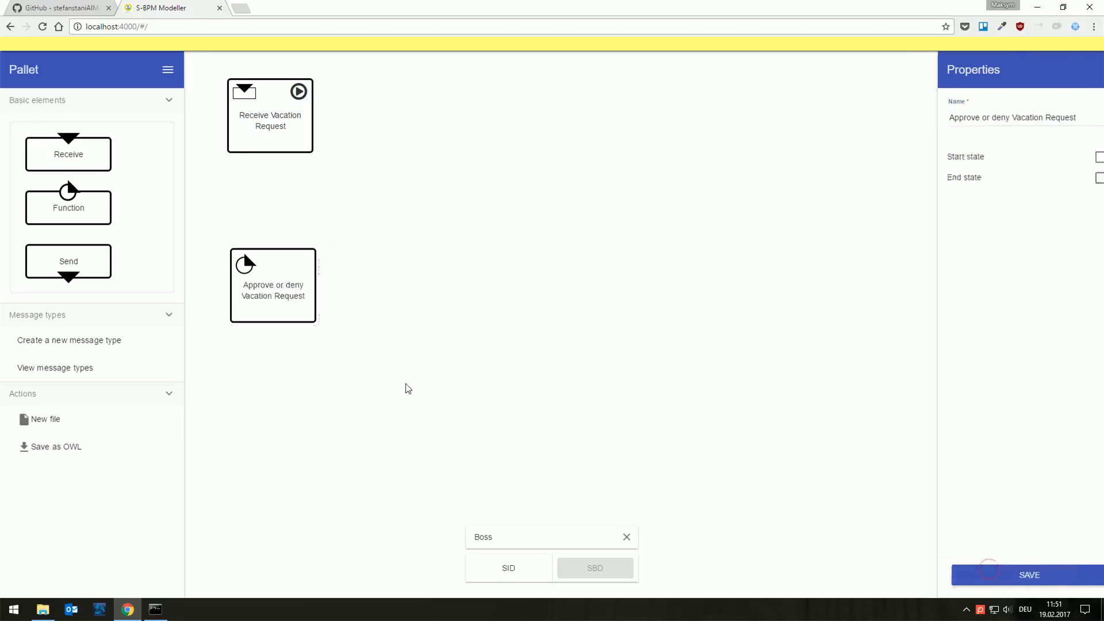
# Step: Connect Receive Vacation Request to Approve or deny Vacation Request
pyautogui.click(294, 138)
pyautogui.moveTo(327, 107); pyautogui.dragTo(266, 295)
pyautogui.click(266, 309)
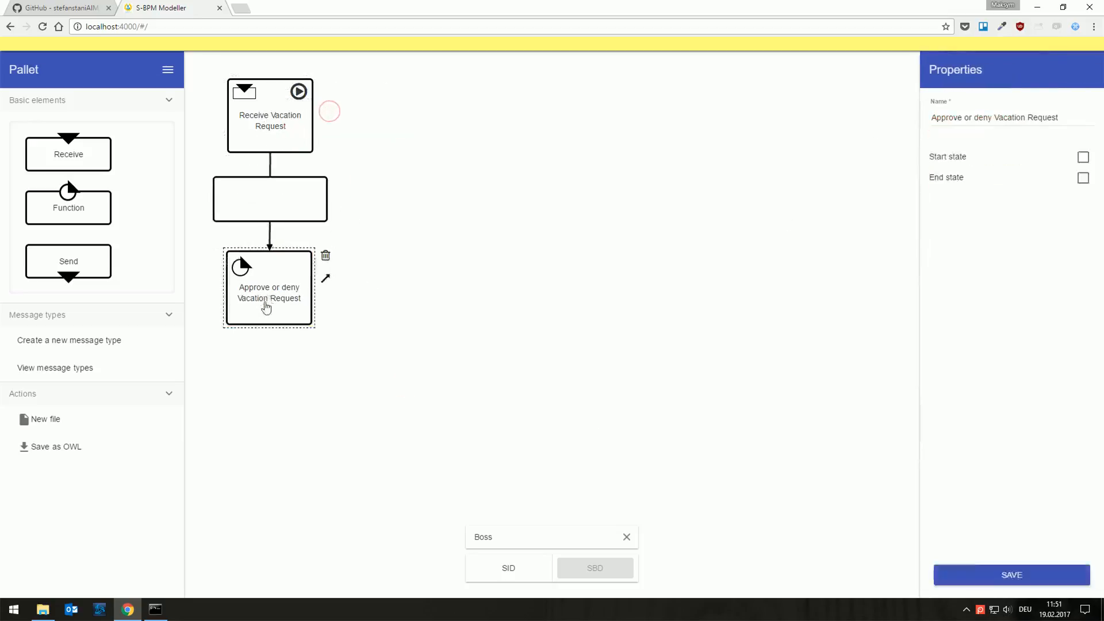
# Step: Set the transition to Approve or deny Vacation Request to receive Vacation Request from Employee and save it
pyautogui.click(291, 207)
pyautogui.click(933, 129)
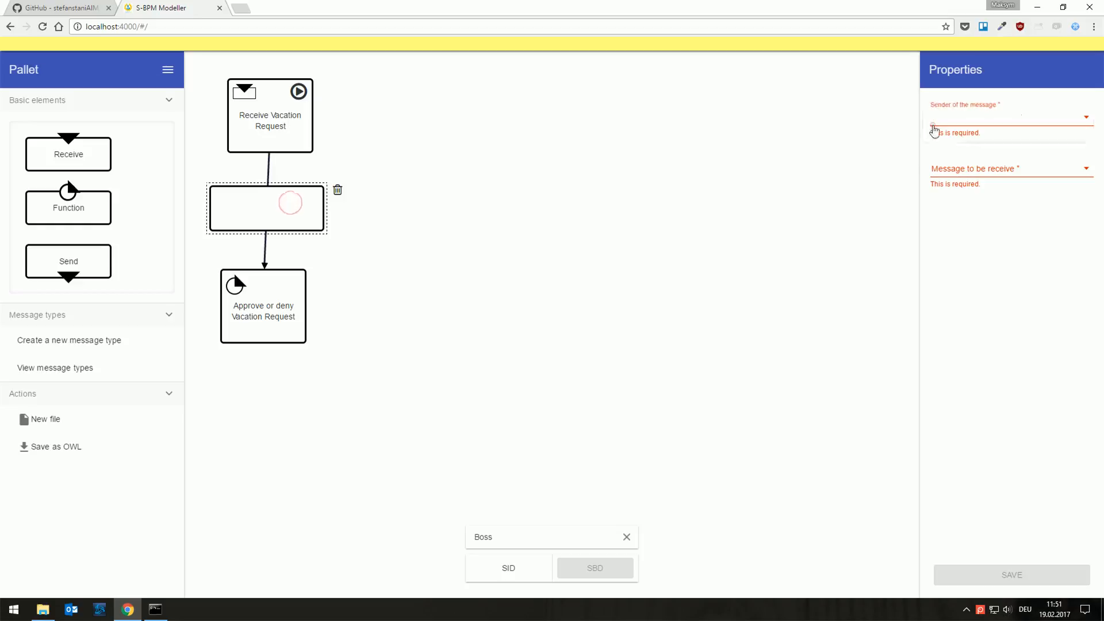
pyautogui.click(946, 145)
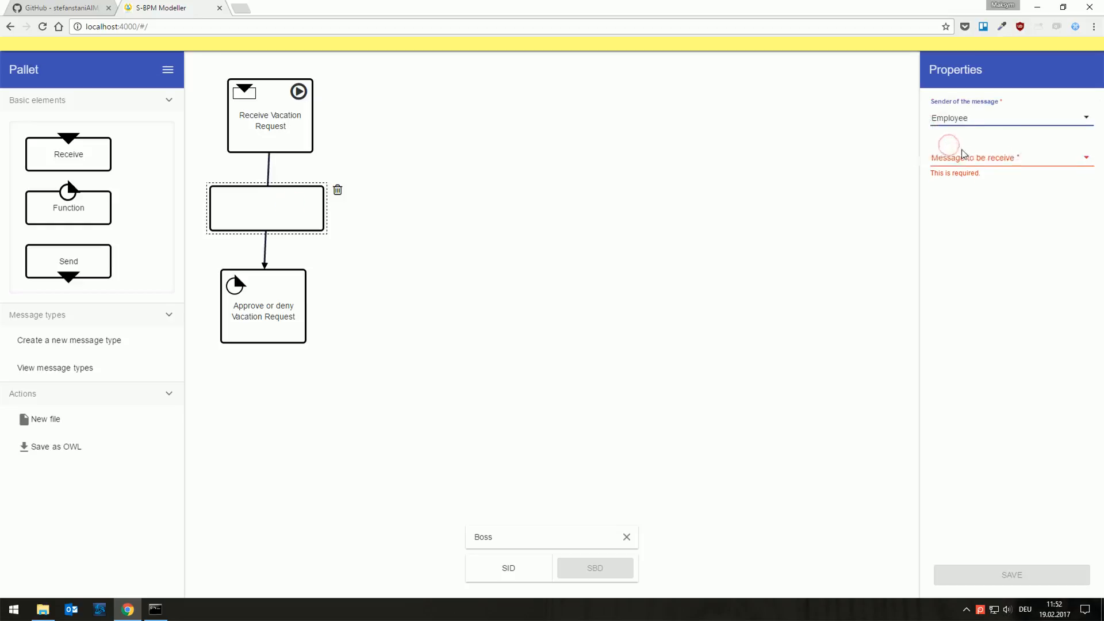
pyautogui.click(962, 151)
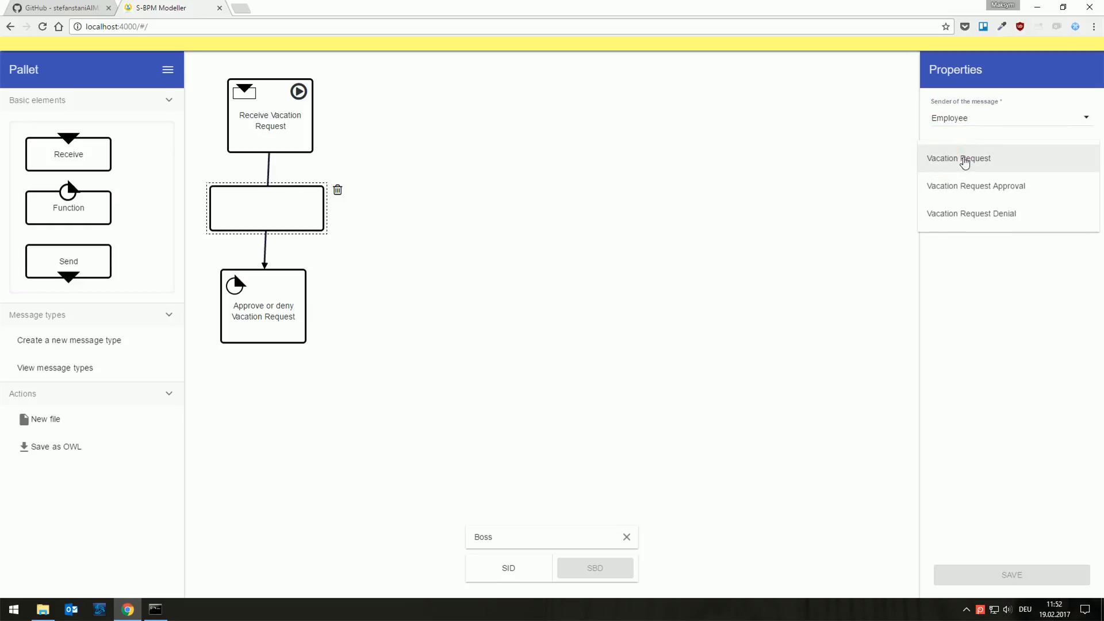
pyautogui.click(965, 163)
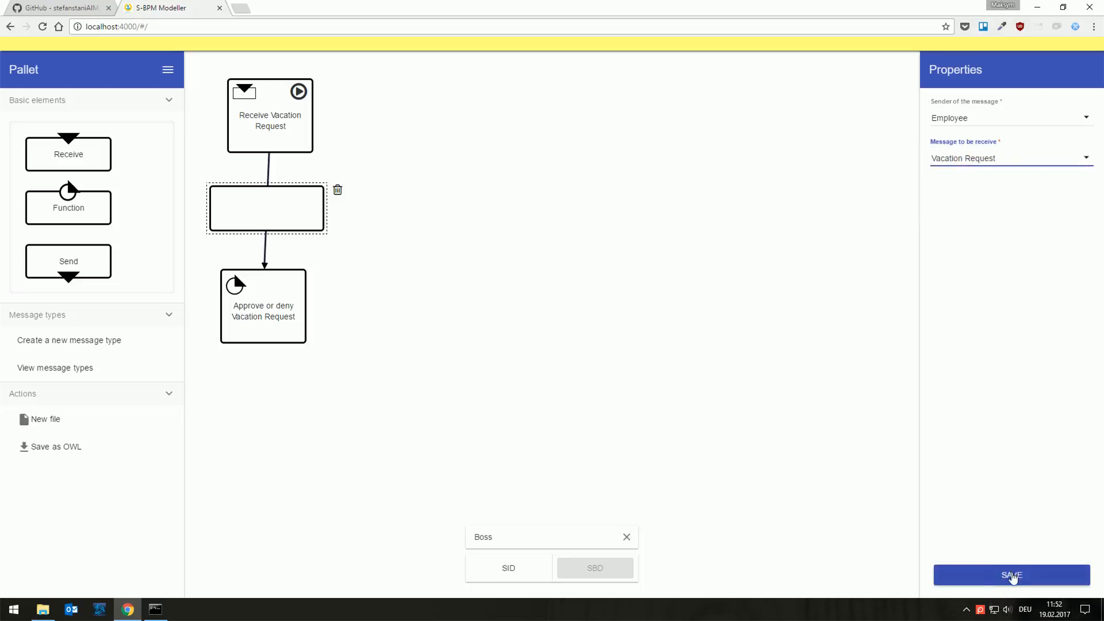
pyautogui.click(1013, 577)
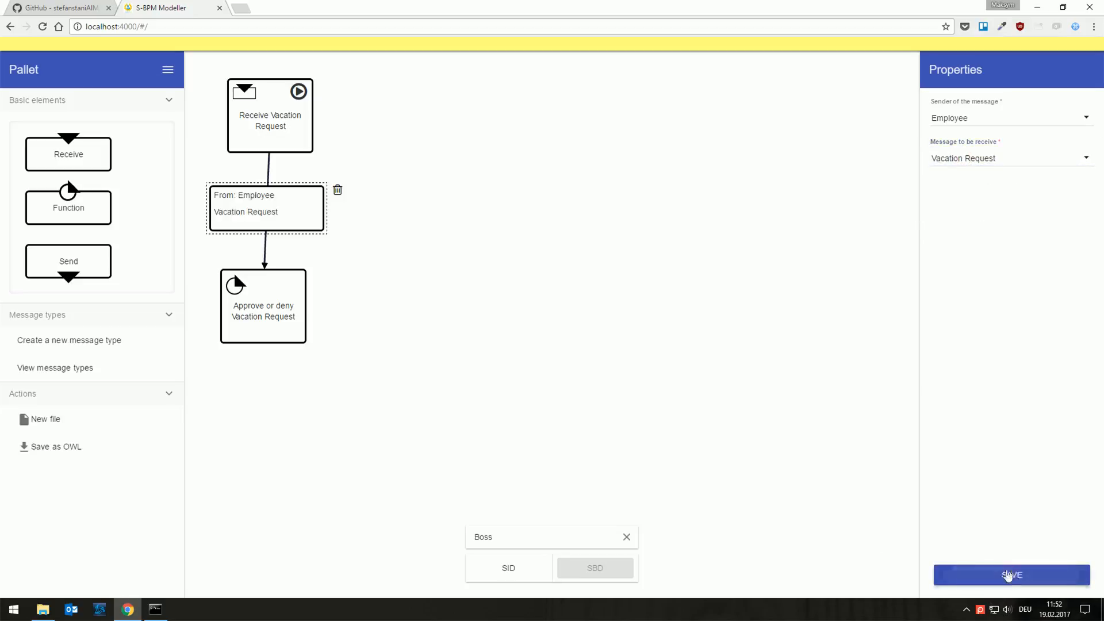
pyautogui.click(341, 419)
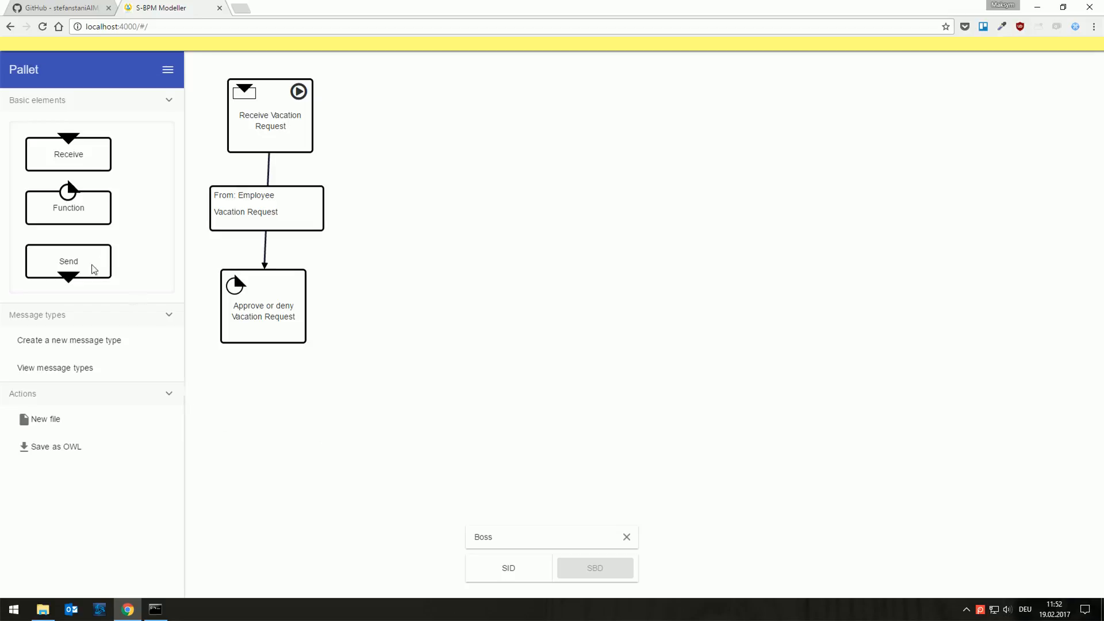
# Step: Add two Send states, one above the other, beside the existing flow and move Approve or deny Vacation Request slightly lower
pyautogui.moveTo(76, 271); pyautogui.dragTo(451, 459)
pyautogui.moveTo(79, 265); pyautogui.dragTo(446, 203)
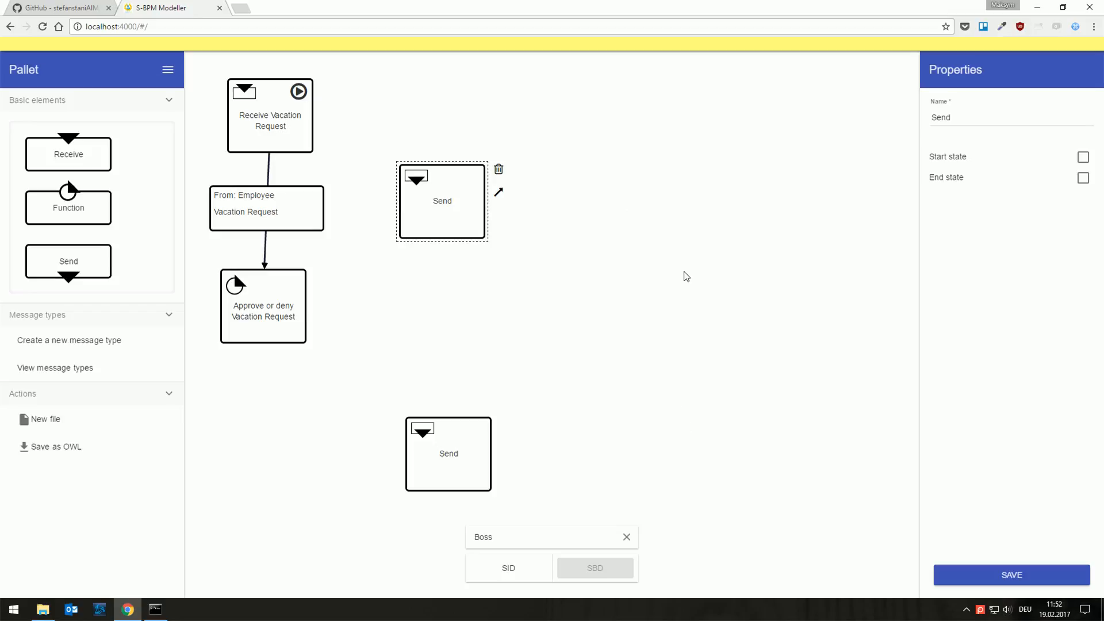
pyautogui.moveTo(283, 321); pyautogui.dragTo(284, 357)
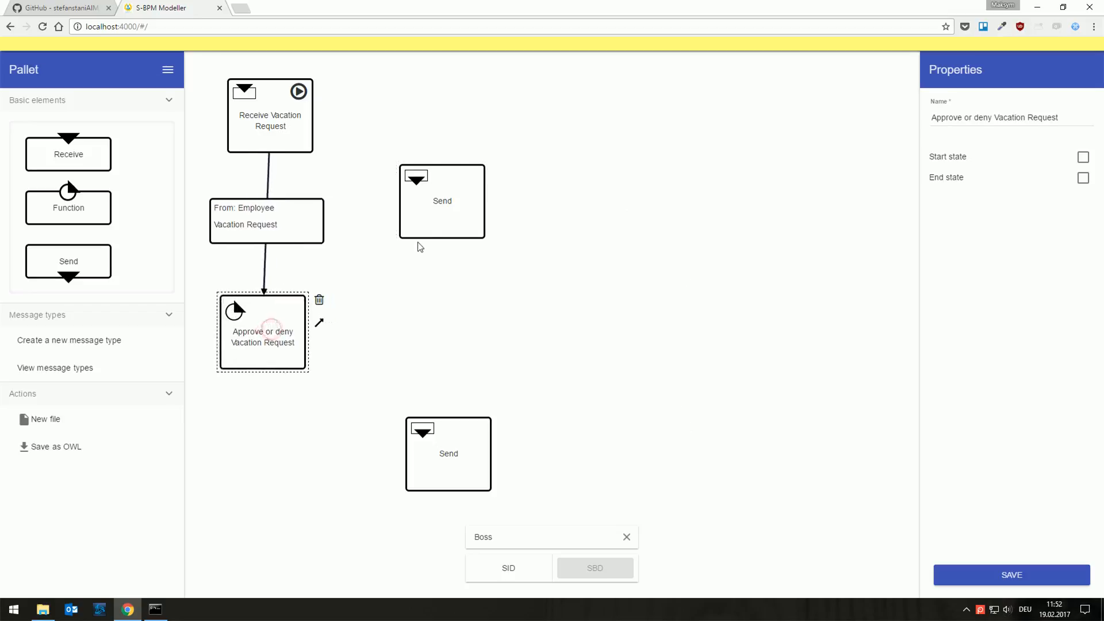
# Step: Rename the upper Send state Send Approval and the lower one Send Denial, saving each name
pyautogui.click(430, 220)
pyautogui.click(989, 119)
pyautogui.write('Approval')
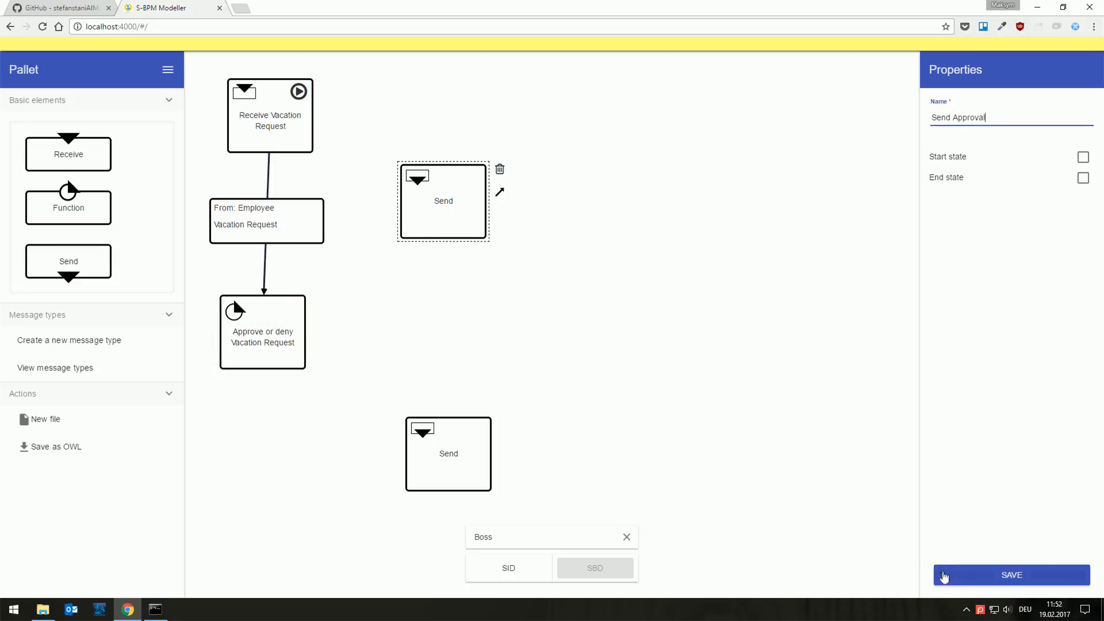
pyautogui.click(944, 577)
pyautogui.click(460, 465)
pyautogui.click(985, 117)
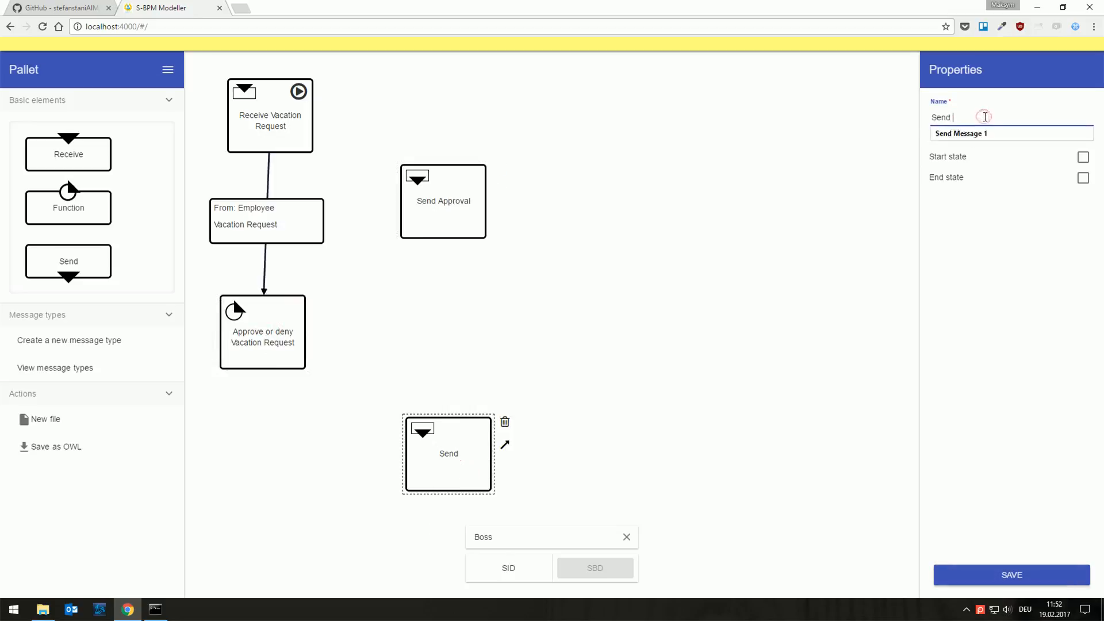
pyautogui.write('Denial')
pyautogui.click(943, 573)
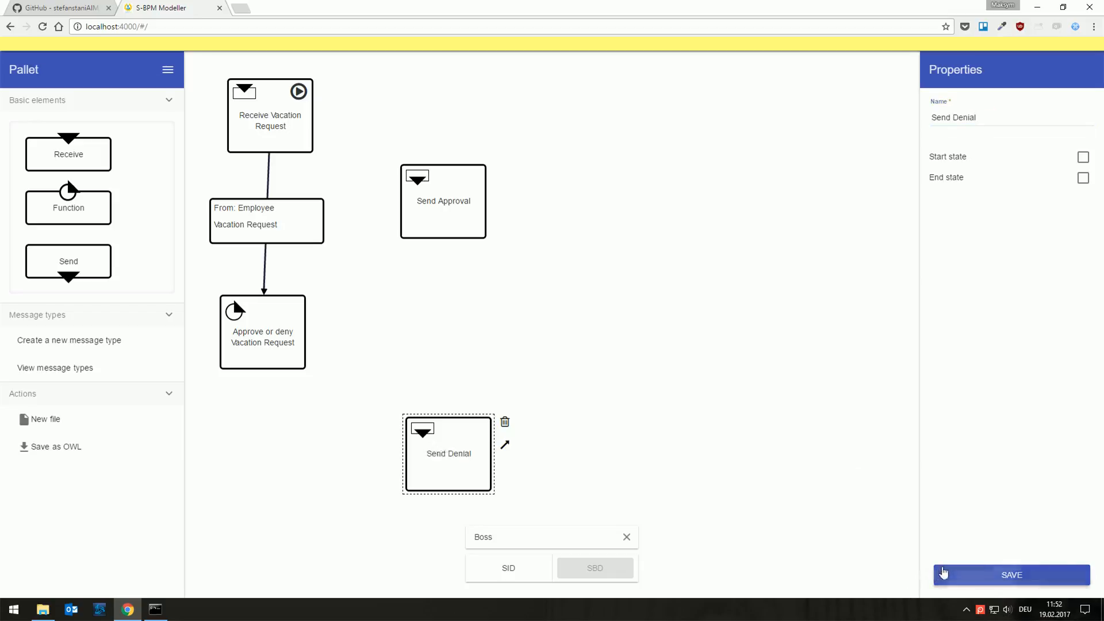
# Step: Connect Approve or deny Vacation Request to both Send Approval and Send Denial, moving the two Send states farther from it
pyautogui.click(292, 314)
pyautogui.click(319, 322)
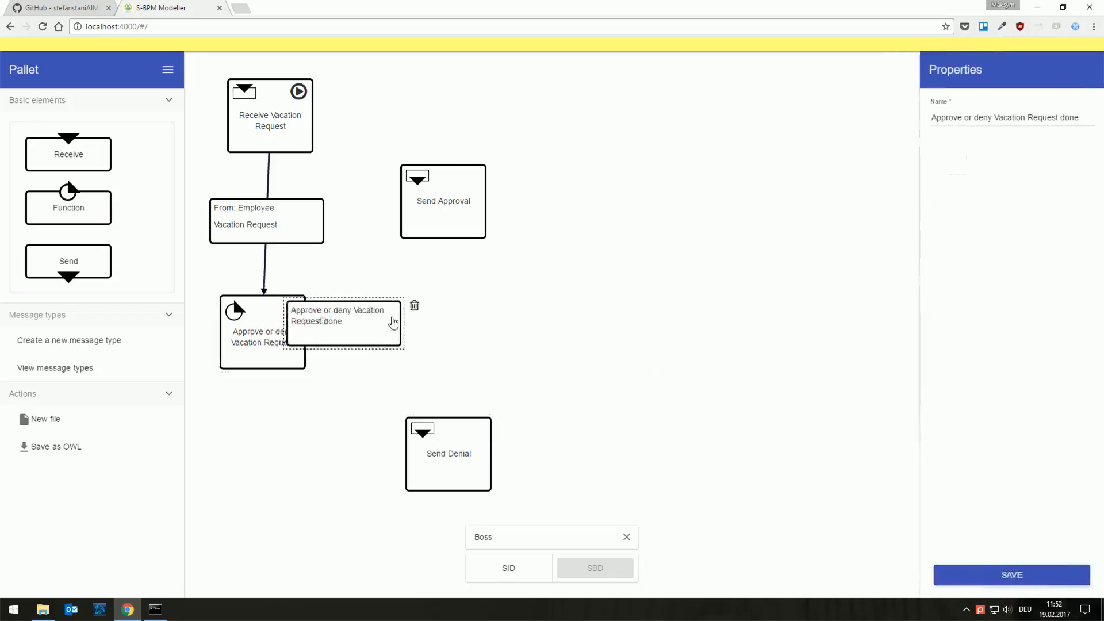
pyautogui.moveTo(458, 214); pyautogui.dragTo(515, 207)
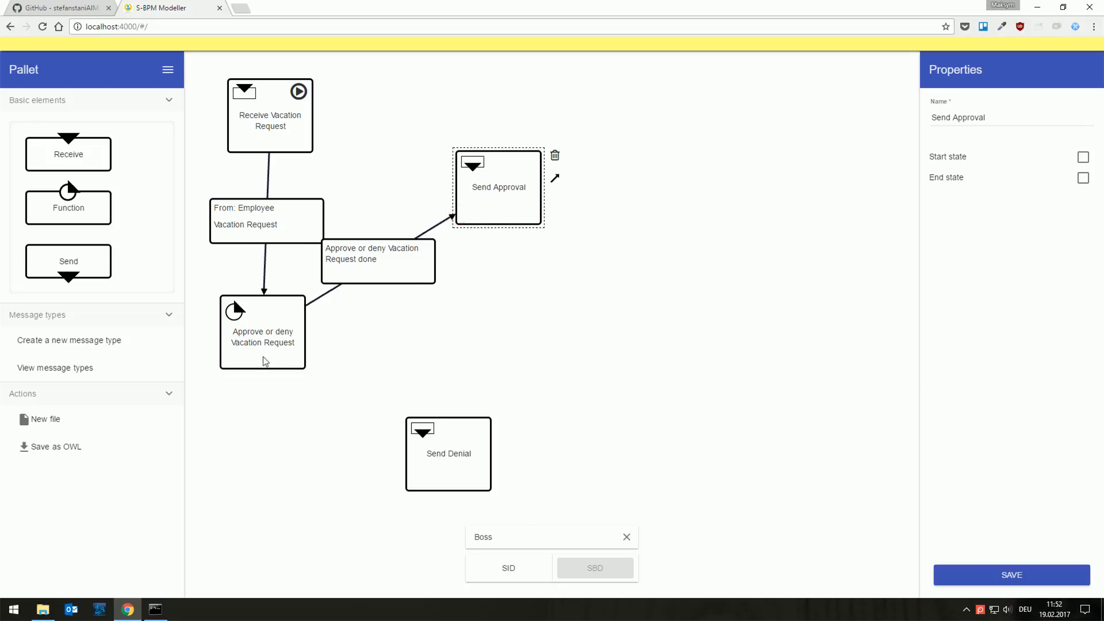
pyautogui.click(265, 361)
pyautogui.click(322, 322)
pyautogui.click(444, 458)
pyautogui.moveTo(444, 458); pyautogui.dragTo(469, 484)
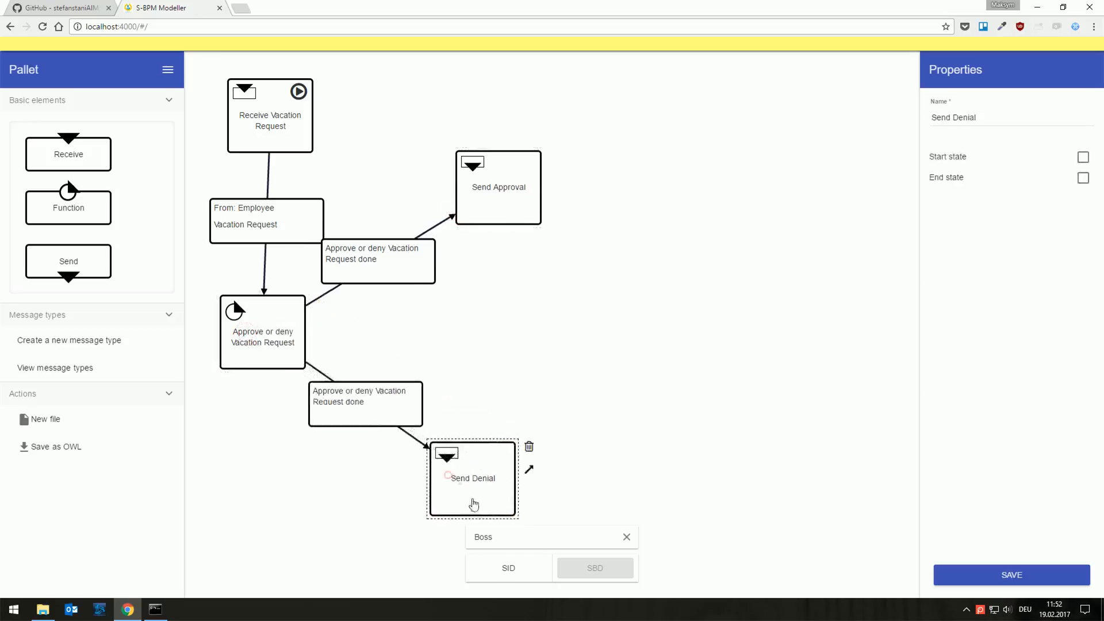
# Step: Rename the transition leading to Send Approval as Approve Vacation Request and save it
pyautogui.click(367, 263)
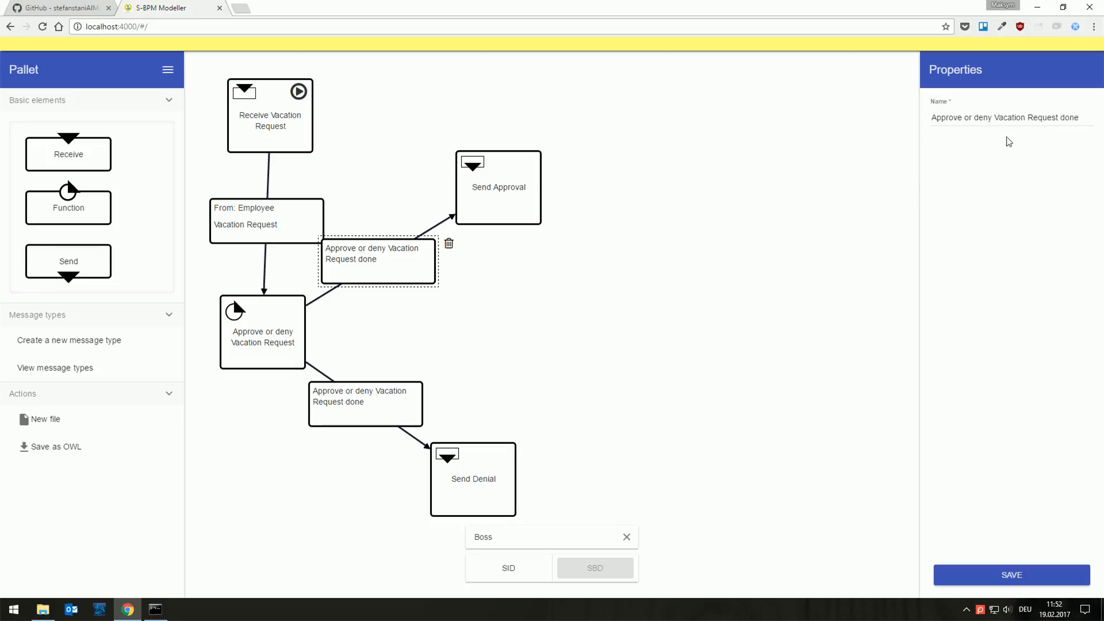
pyautogui.moveTo(1029, 113); pyautogui.dragTo(970, 117)
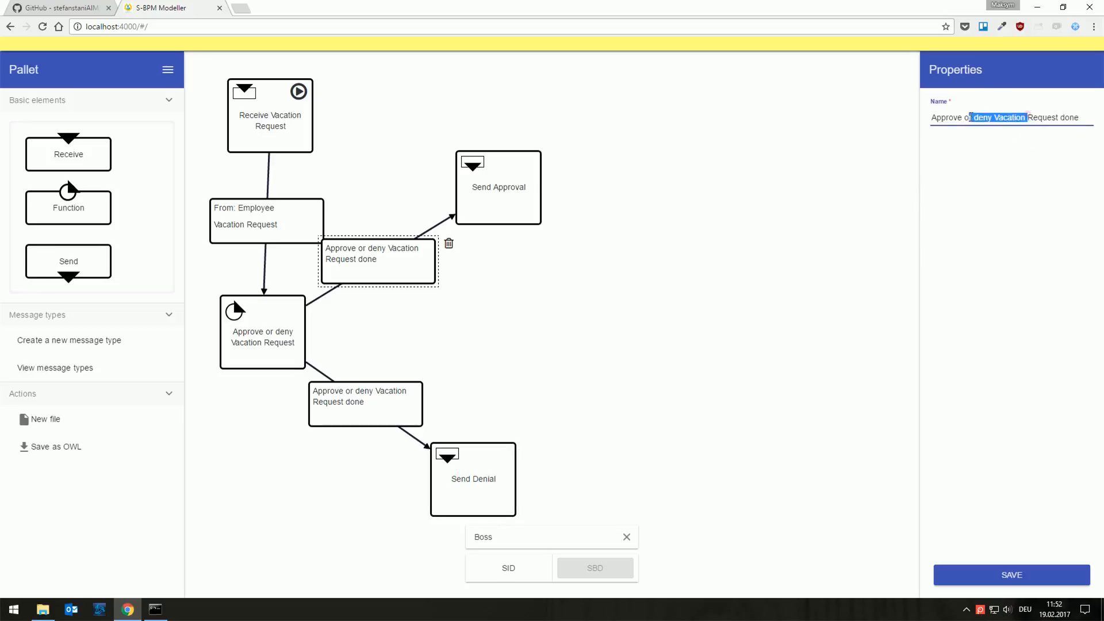
pyautogui.press('BackSpace')
pyautogui.click(1028, 576)
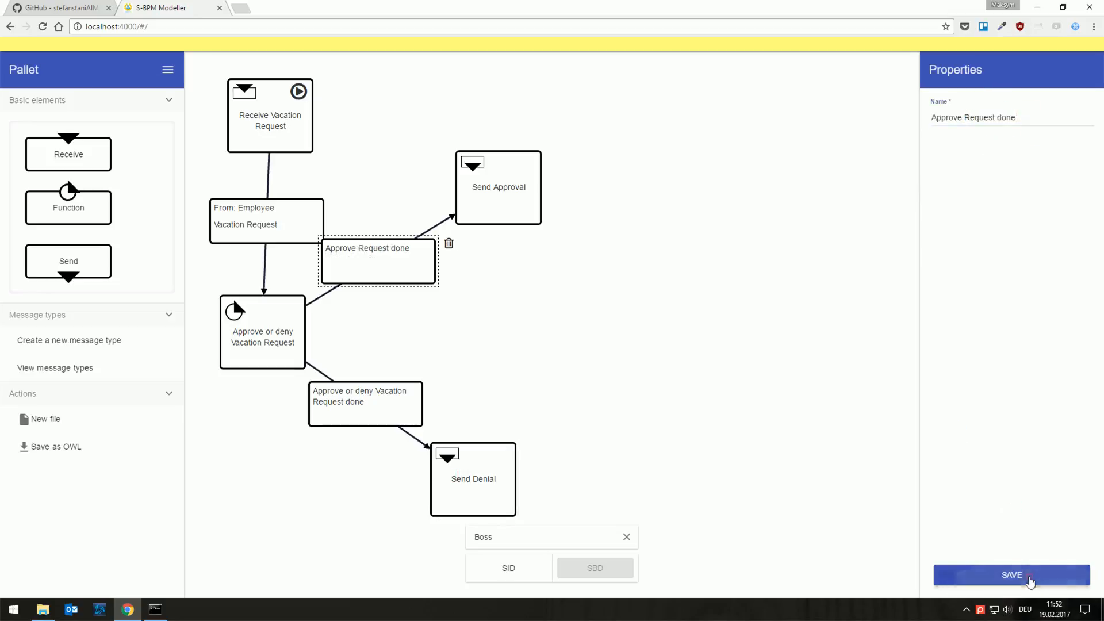
pyautogui.moveTo(1017, 118); pyautogui.dragTo(965, 119)
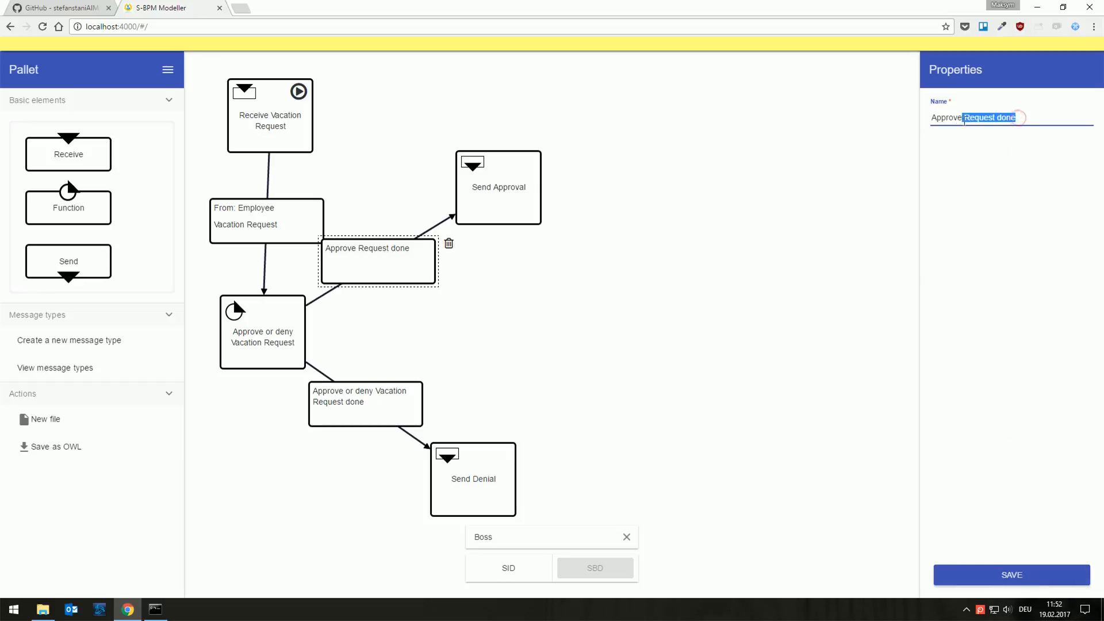
pyautogui.write('Vacation')
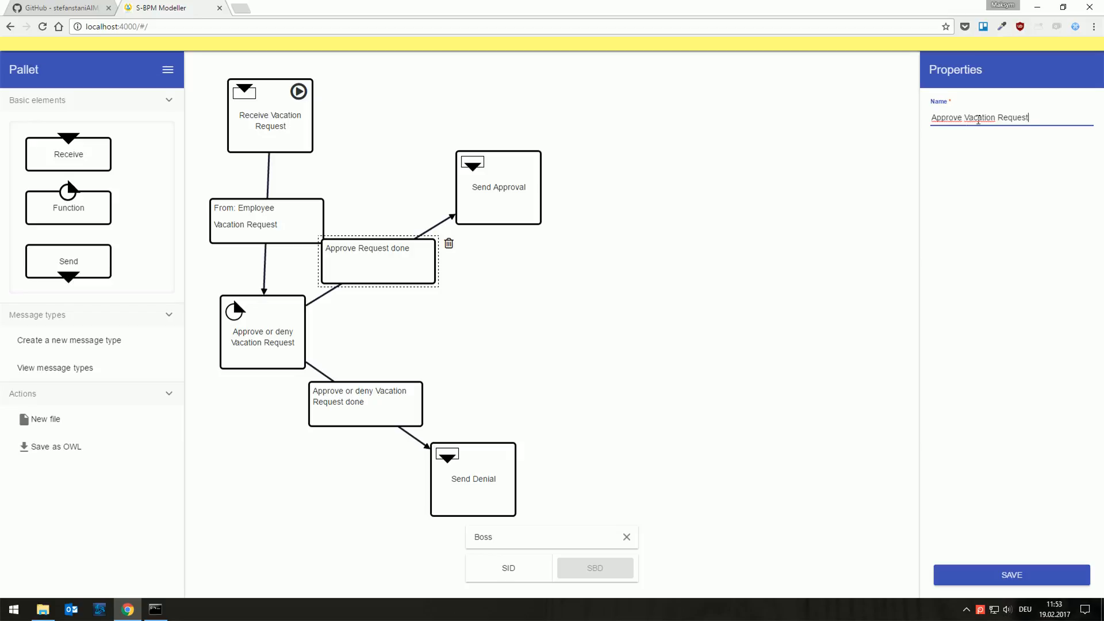
pyautogui.click(1011, 576)
# Step: Rename the transition leading to Send Denial as Deny Vacation Request and save it
pyautogui.click(462, 493)
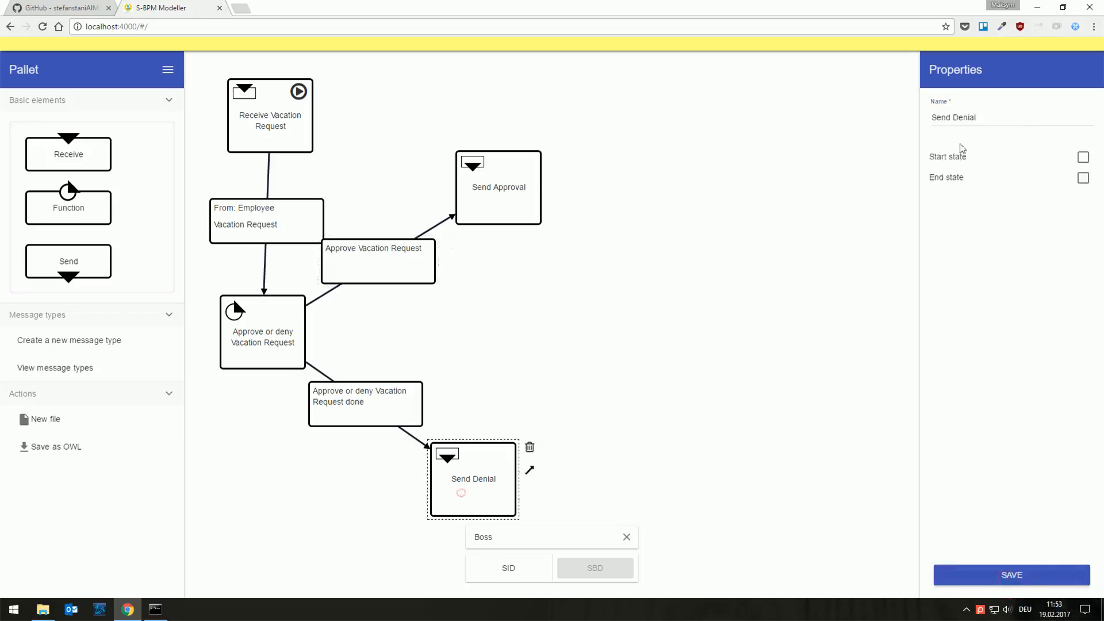
pyautogui.click(371, 422)
pyautogui.moveTo(974, 115); pyautogui.dragTo(813, 117)
pyautogui.press('BackSpace')
pyautogui.write('Deny Vacation Request done')
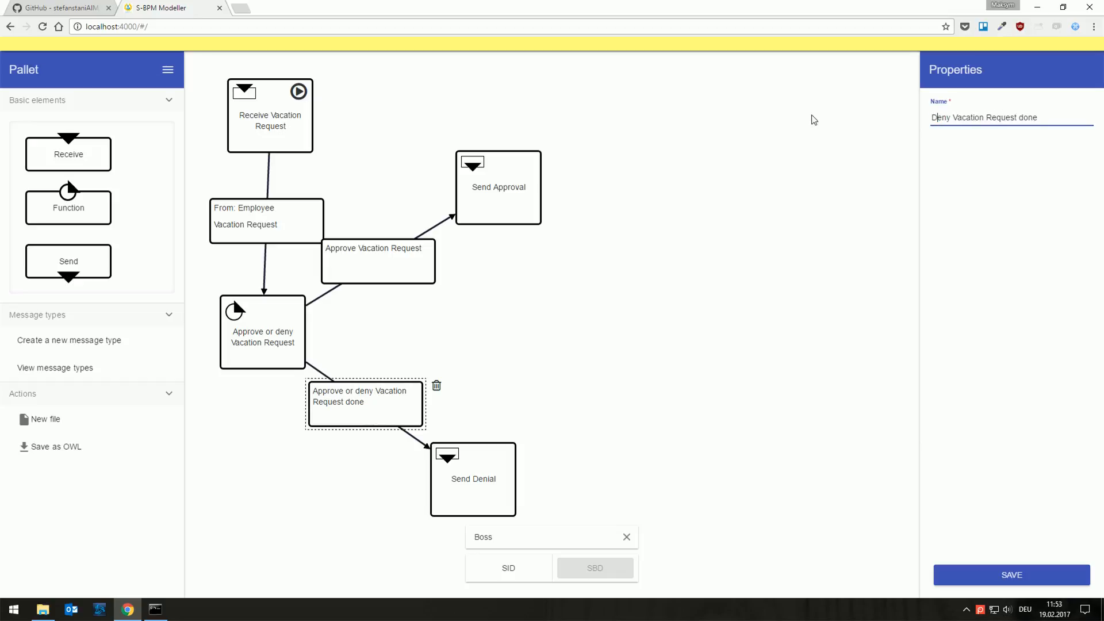
pyautogui.press('BackSpace')
pyautogui.press('BackSpace')
pyautogui.press('BackSpace')
pyautogui.press('BackSpace')
pyautogui.press('BackSpace')
pyautogui.click(1020, 577)
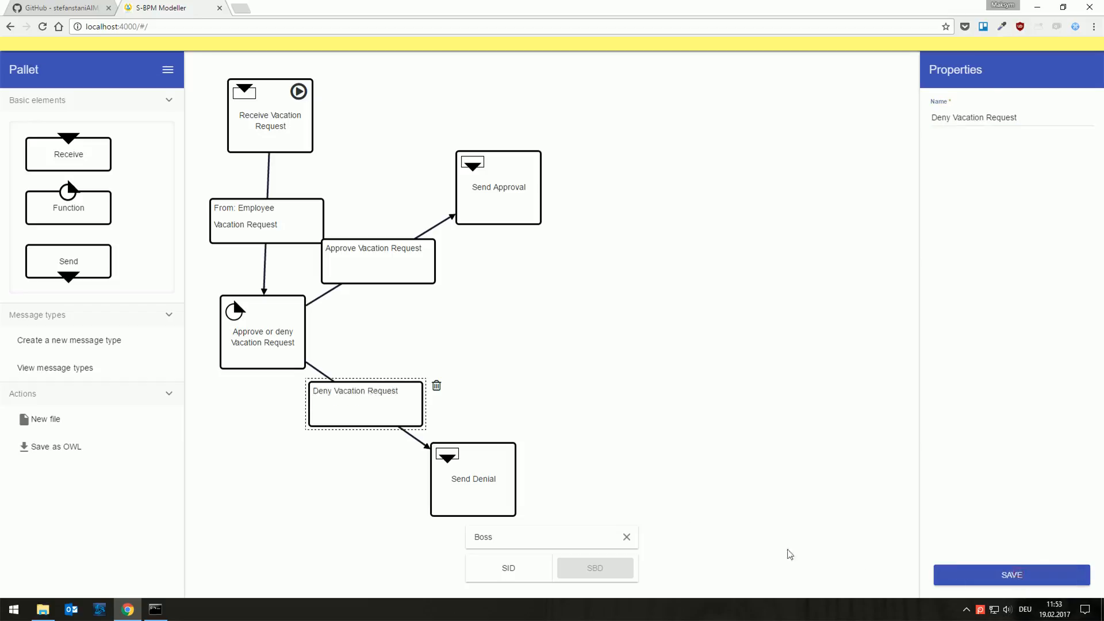
# Step: Move the Send Denial state so it lines up beneath Send Approval
pyautogui.click(679, 514)
pyautogui.click(499, 493)
pyautogui.click(651, 468)
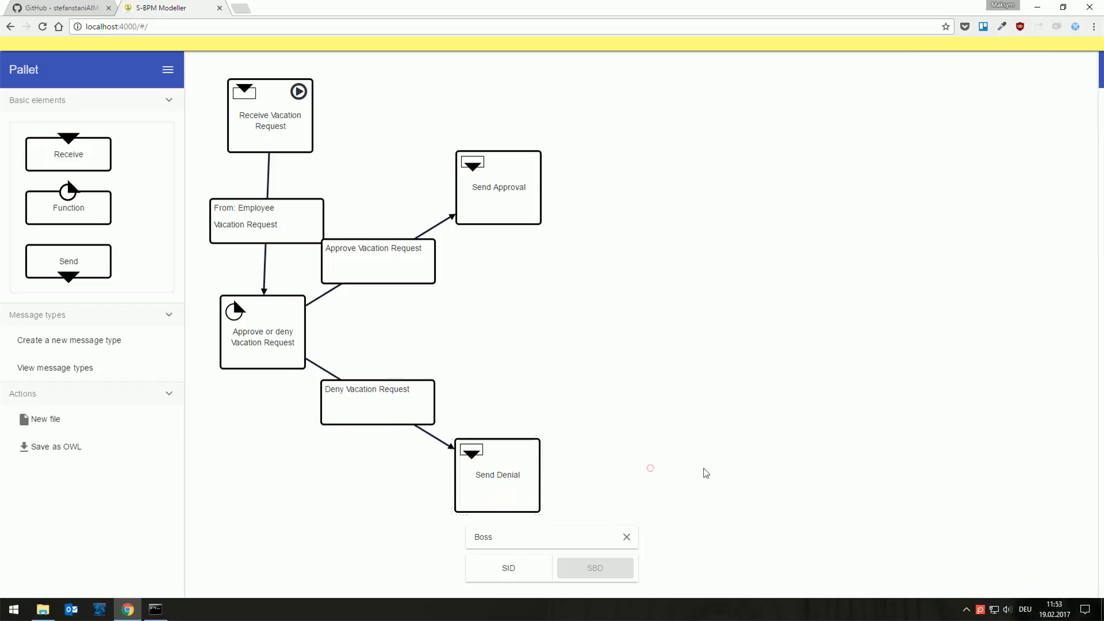
# Step: Add a Function state beyond the two Send states, name it End, mark it as an end state and save it
pyautogui.moveTo(63, 211); pyautogui.dragTo(660, 338)
pyautogui.doubleClick(996, 119)
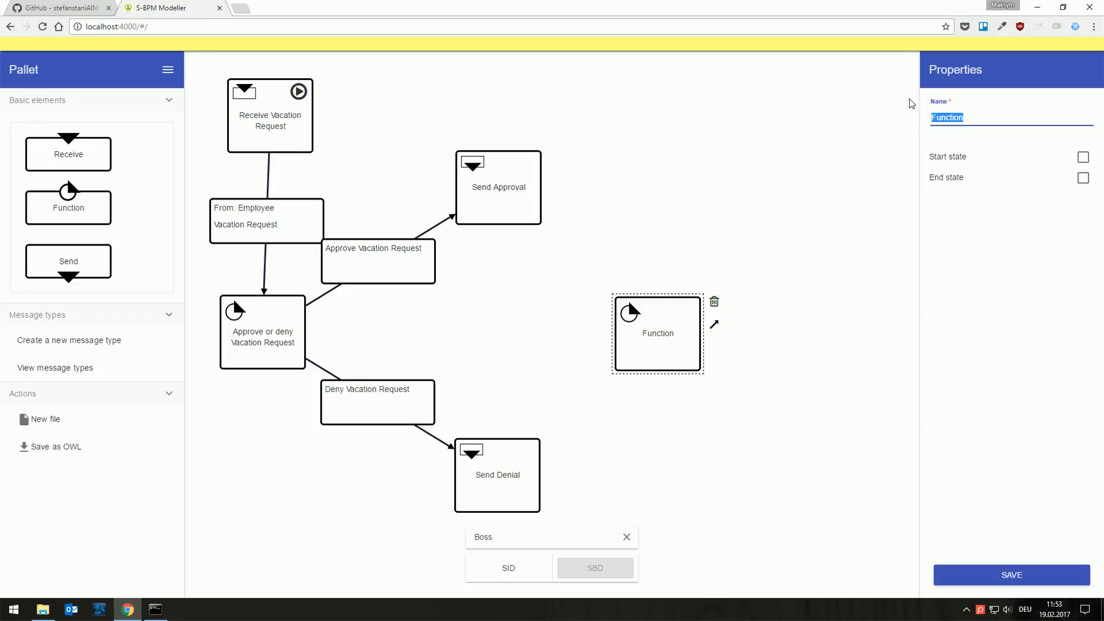
pyautogui.write('End')
pyautogui.click(980, 132)
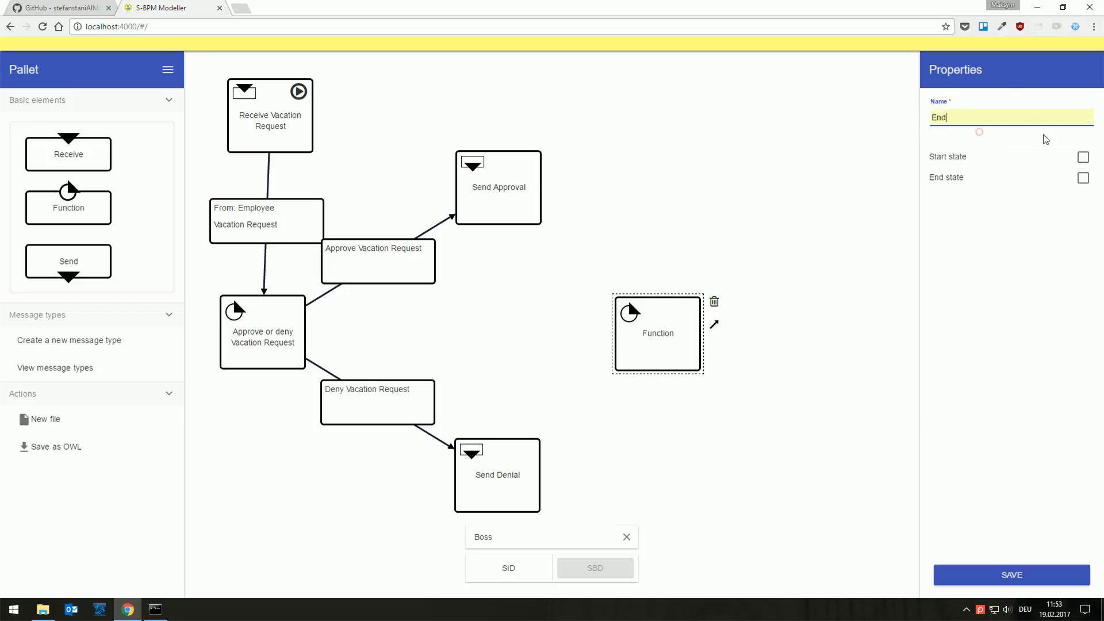
pyautogui.click(1084, 178)
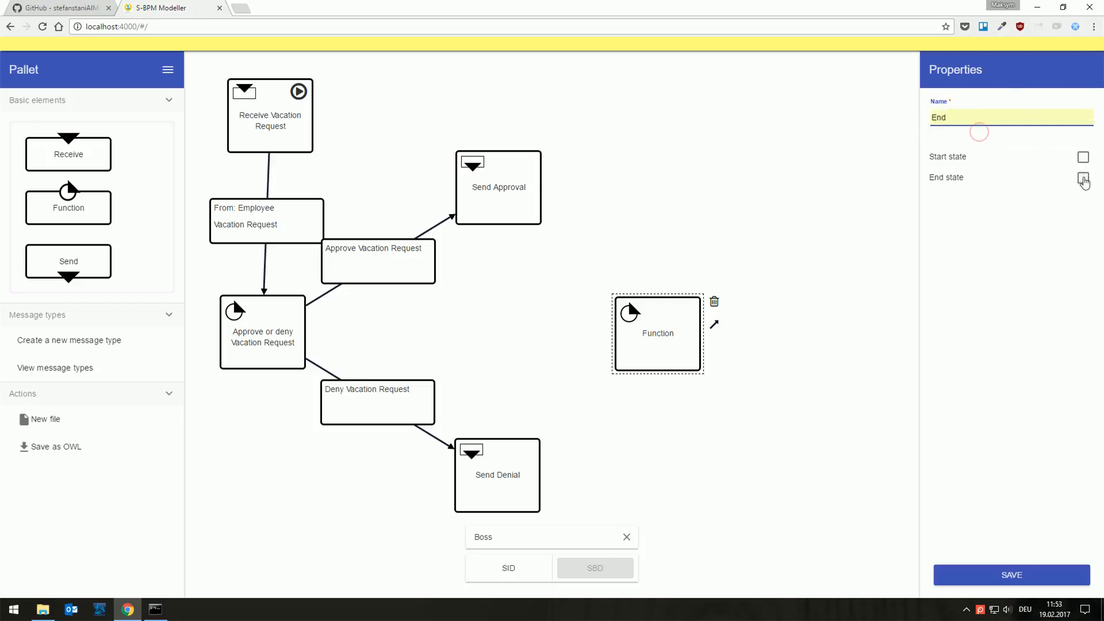
pyautogui.click(971, 574)
# Step: Connect Send Approval to End and set the transition to send Vacation Request Approval to Employee, saving it
pyautogui.click(506, 160)
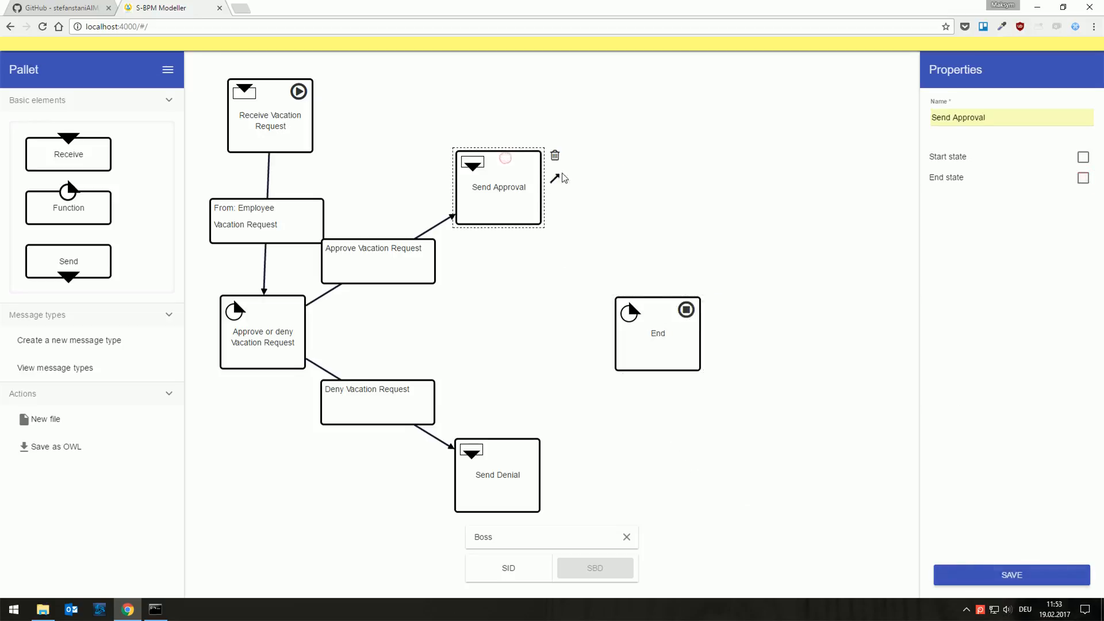
pyautogui.moveTo(561, 174); pyautogui.dragTo(641, 306)
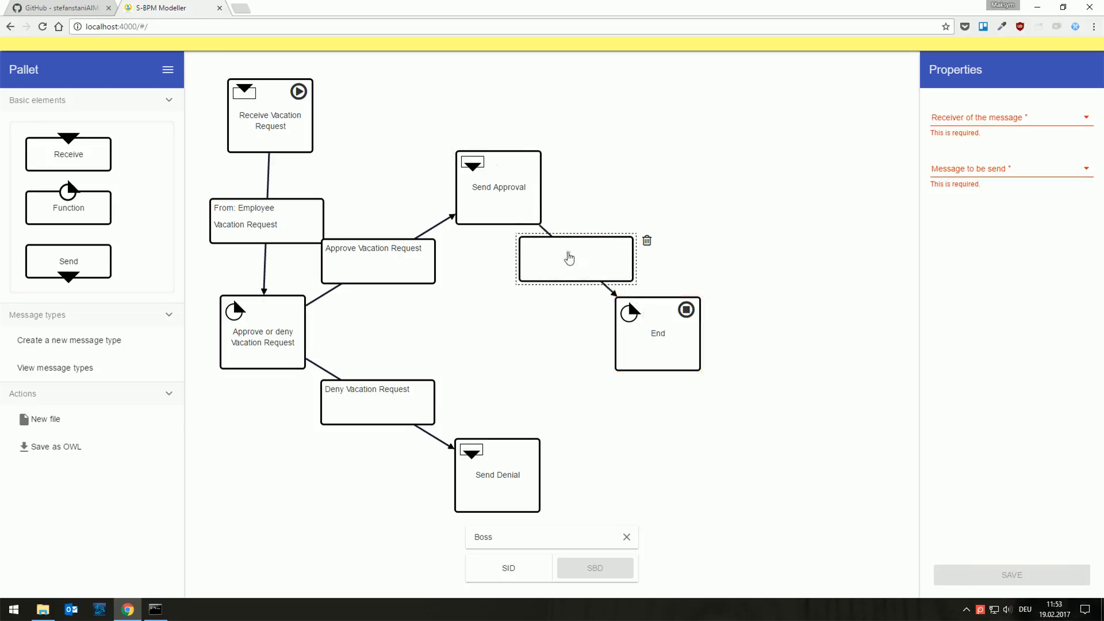
pyautogui.click(966, 123)
pyautogui.click(955, 147)
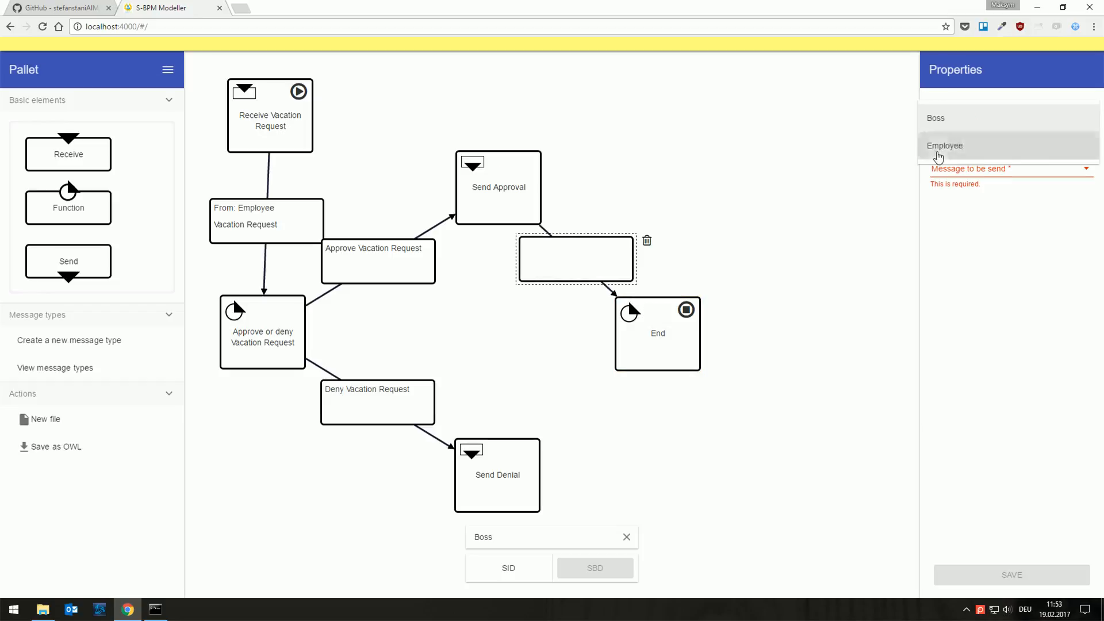
pyautogui.click(966, 156)
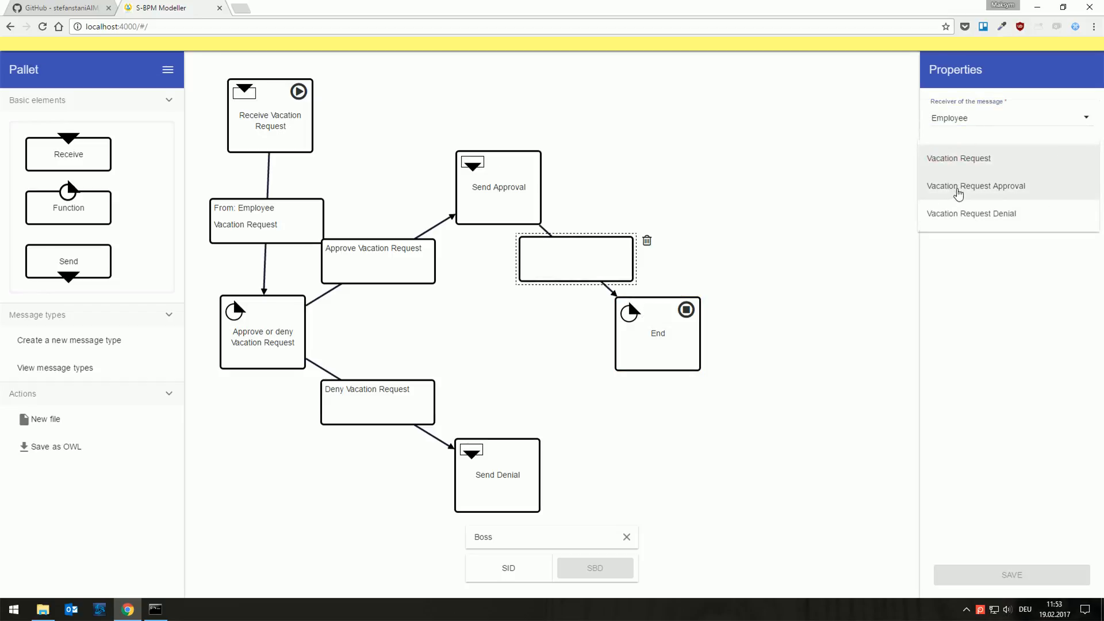
pyautogui.click(962, 192)
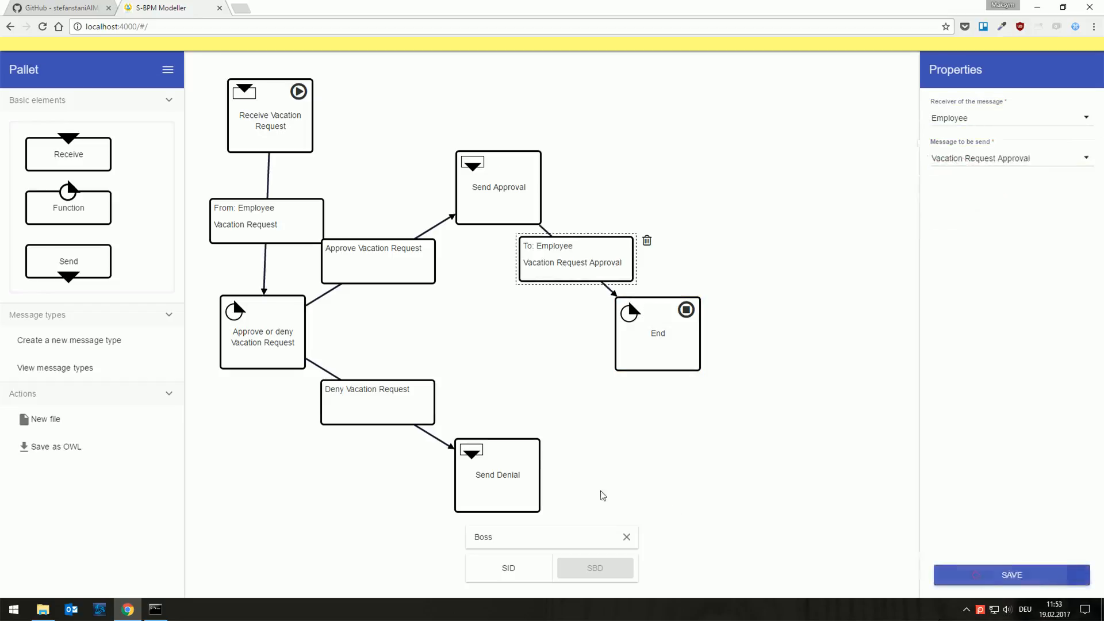
# Step: Connect Send Denial to End and set the transition to send Vacation Request Denial to Employee, saving it
pyautogui.click(532, 455)
pyautogui.moveTo(554, 467); pyautogui.dragTo(643, 357)
pyautogui.click(573, 405)
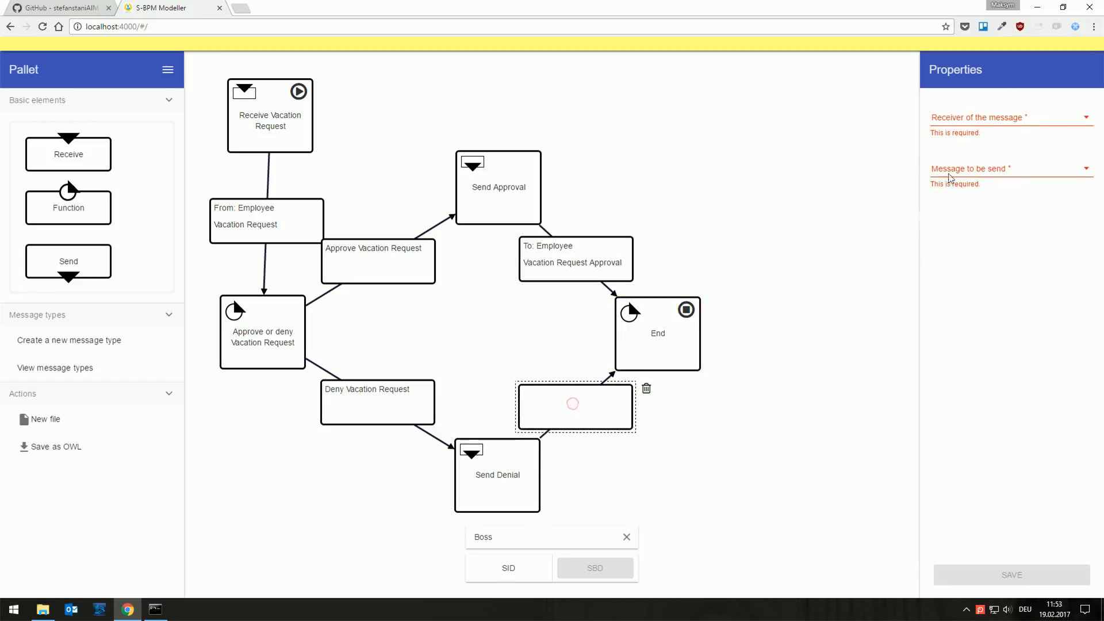
pyautogui.click(963, 120)
pyautogui.click(957, 143)
pyautogui.click(955, 157)
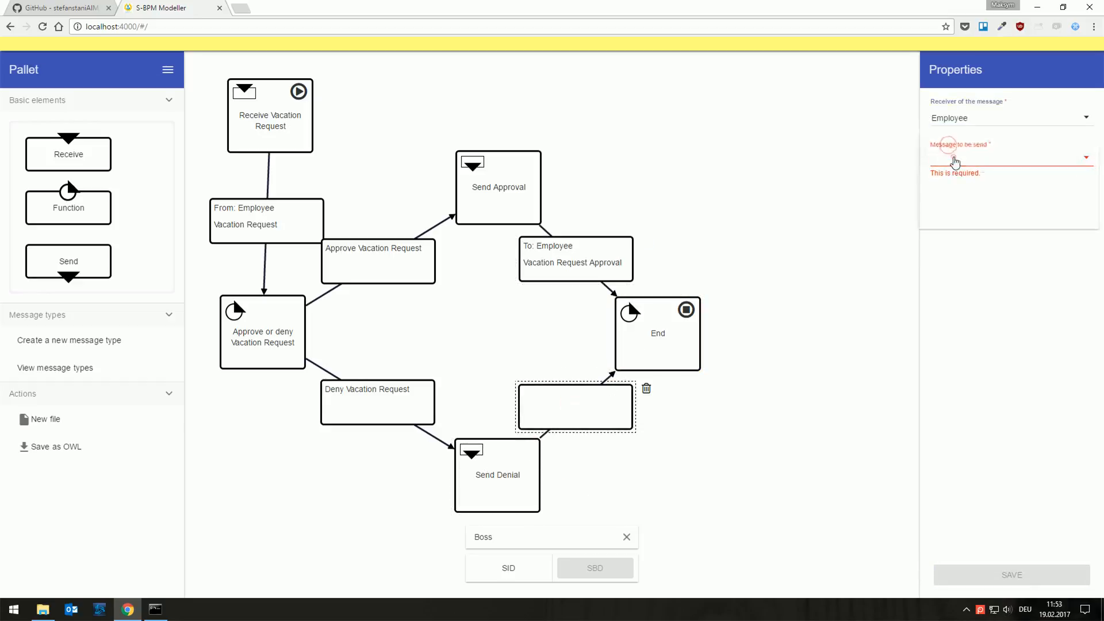
pyautogui.click(957, 213)
pyautogui.click(986, 576)
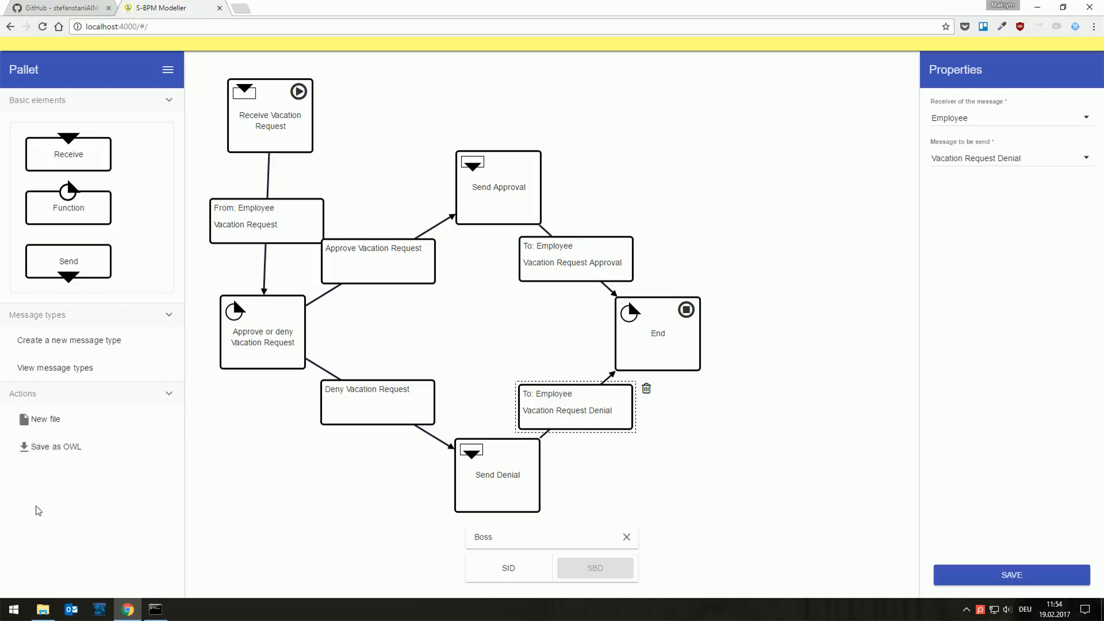
# Step: Download the model as an OWL file, entering a process name that begins with VacationRequestPr
pyautogui.click(51, 447)
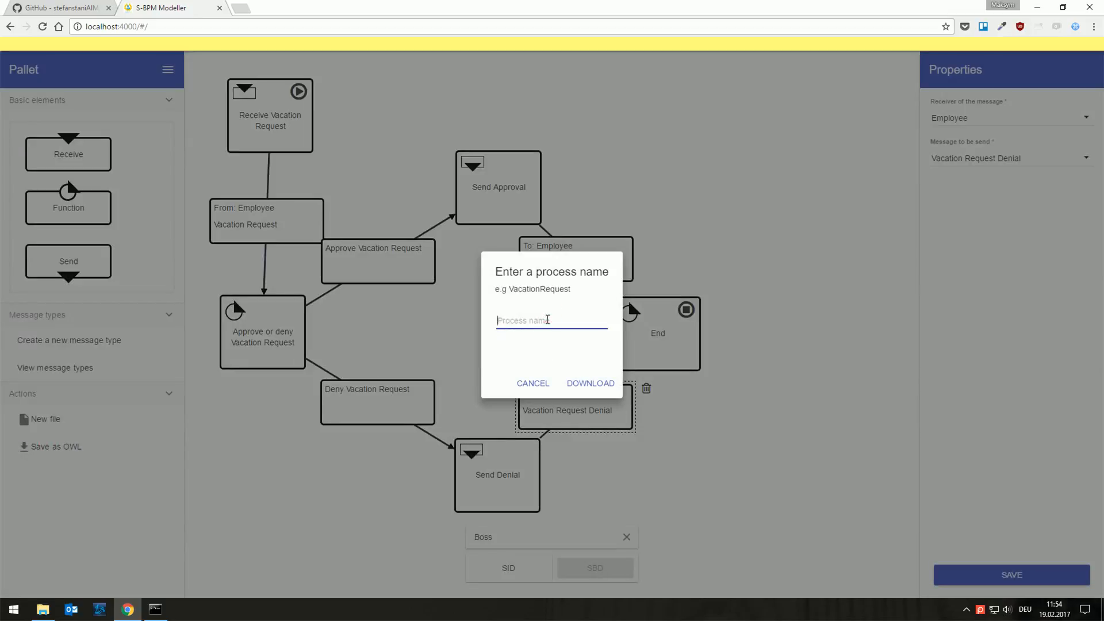
pyautogui.write('VacationRequestProcess')
pyautogui.click(592, 383)
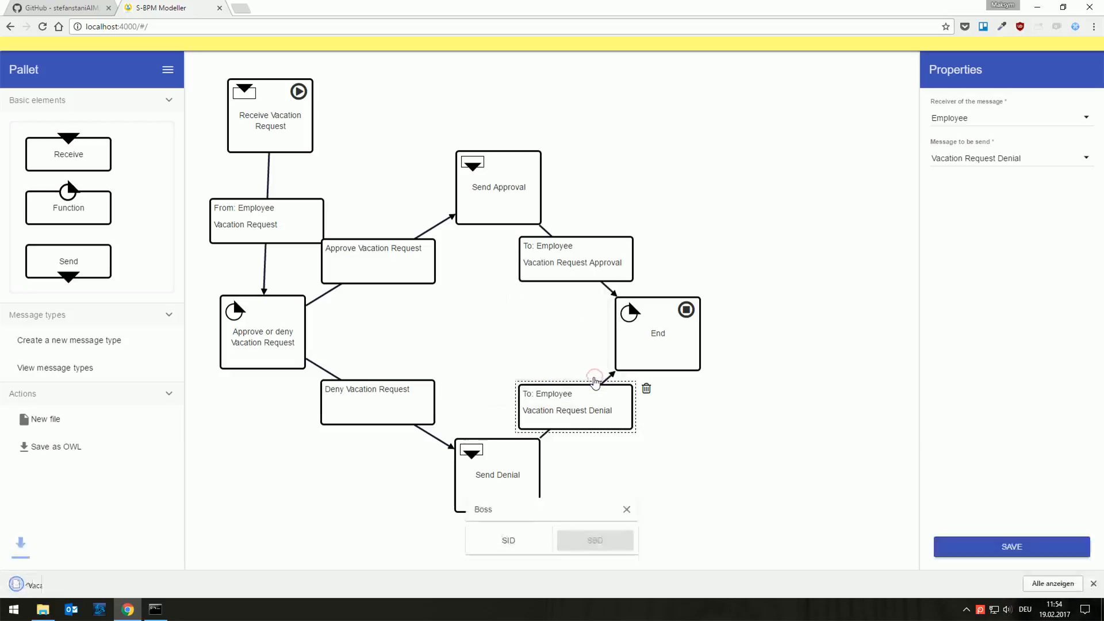
pyautogui.click(967, 610)
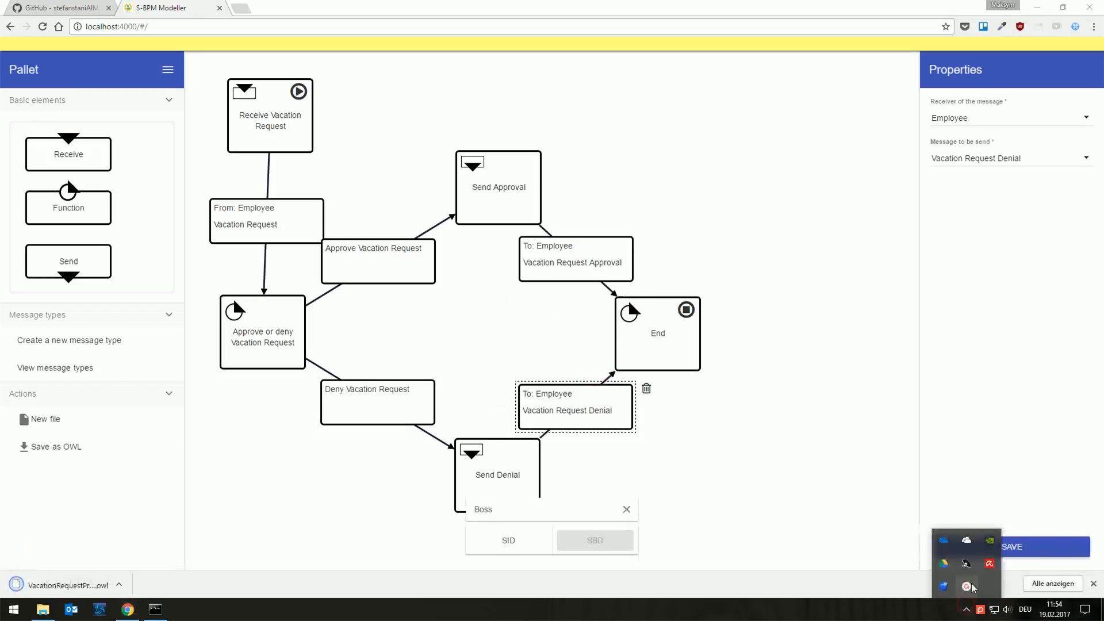